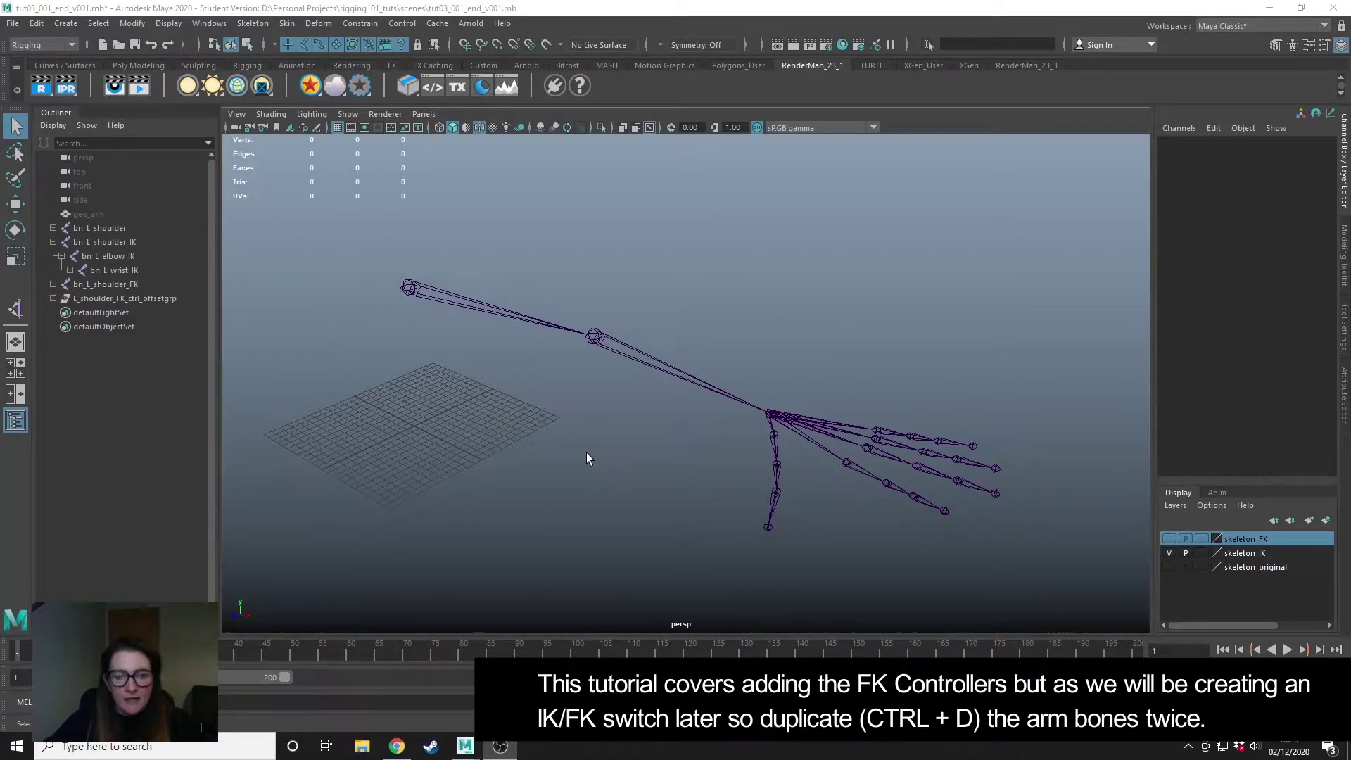
Toggle the FK, IK and original arm skeleton layers on and off to compare them.
click(1170, 538)
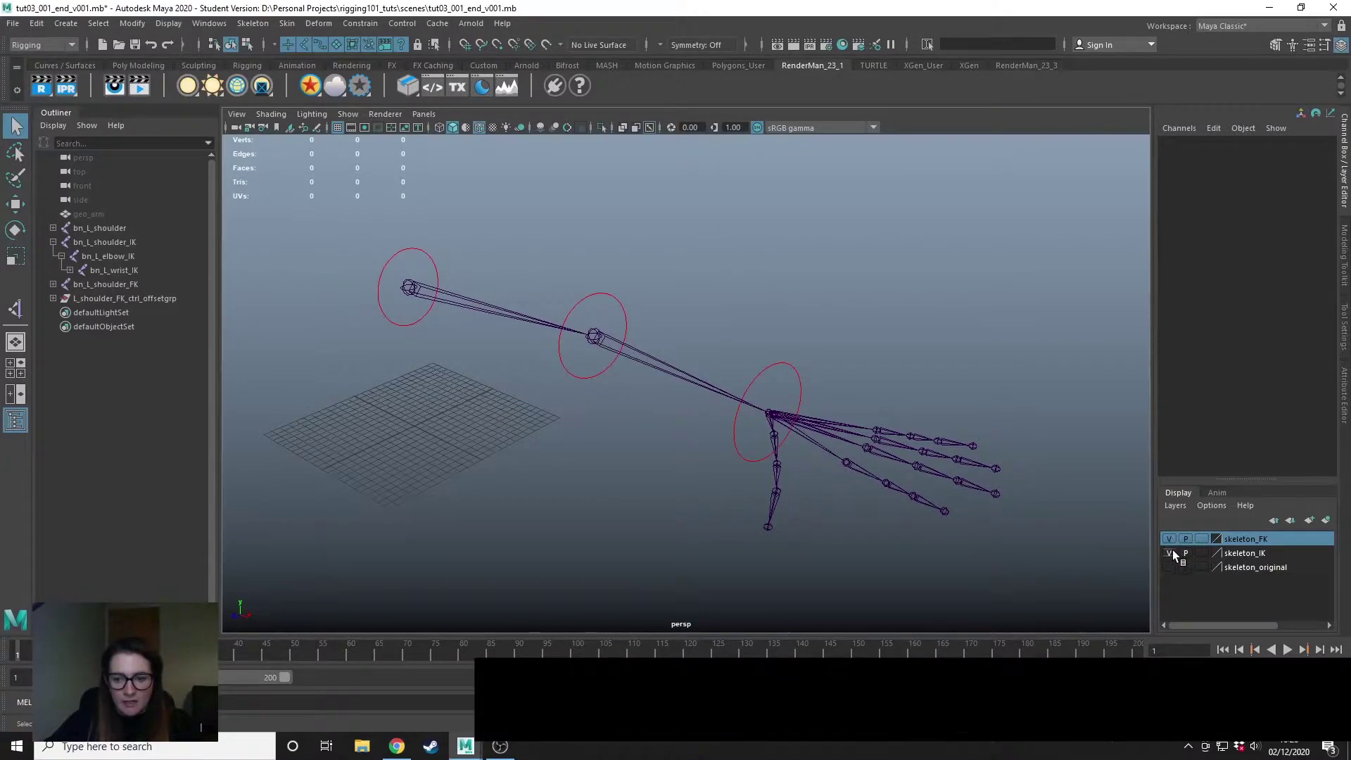
click(1170, 552)
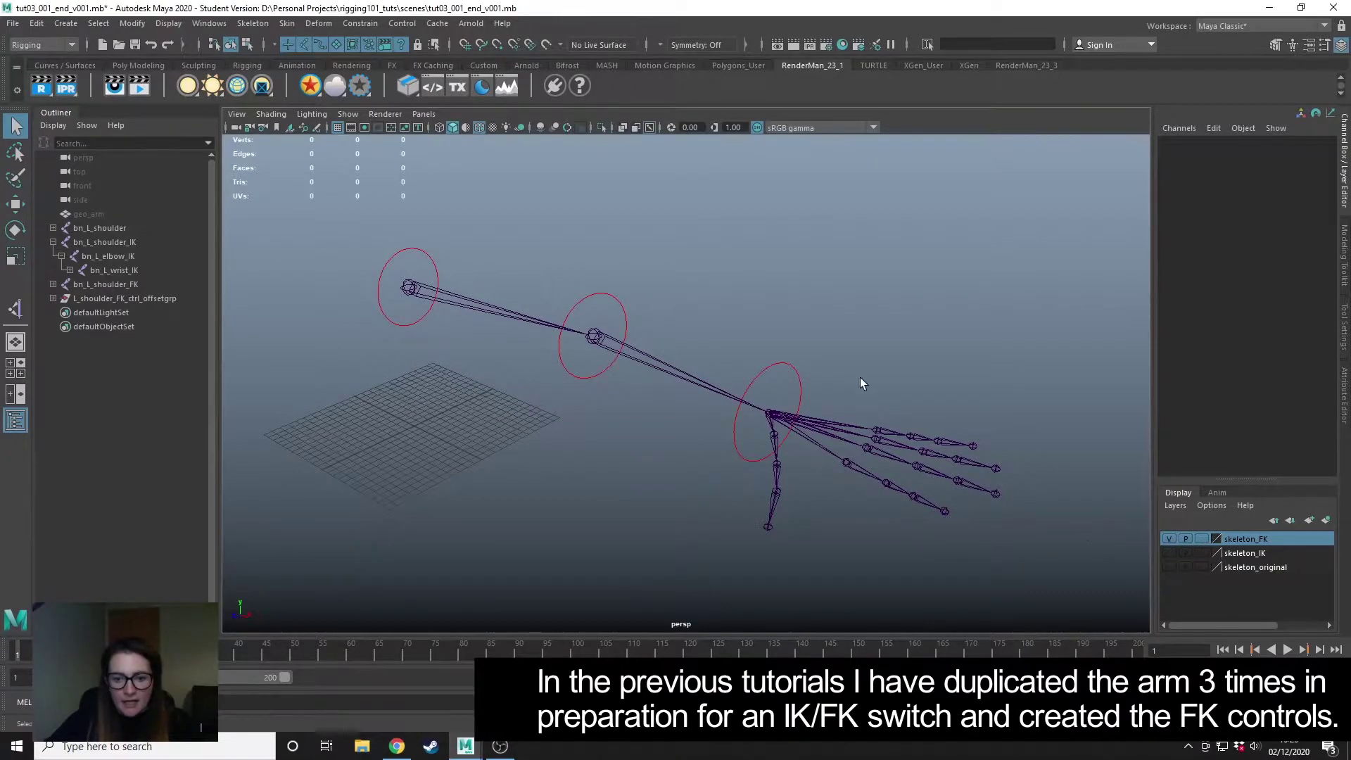
click(1167, 538)
click(1168, 550)
click(1168, 550)
click(1169, 566)
click(1169, 567)
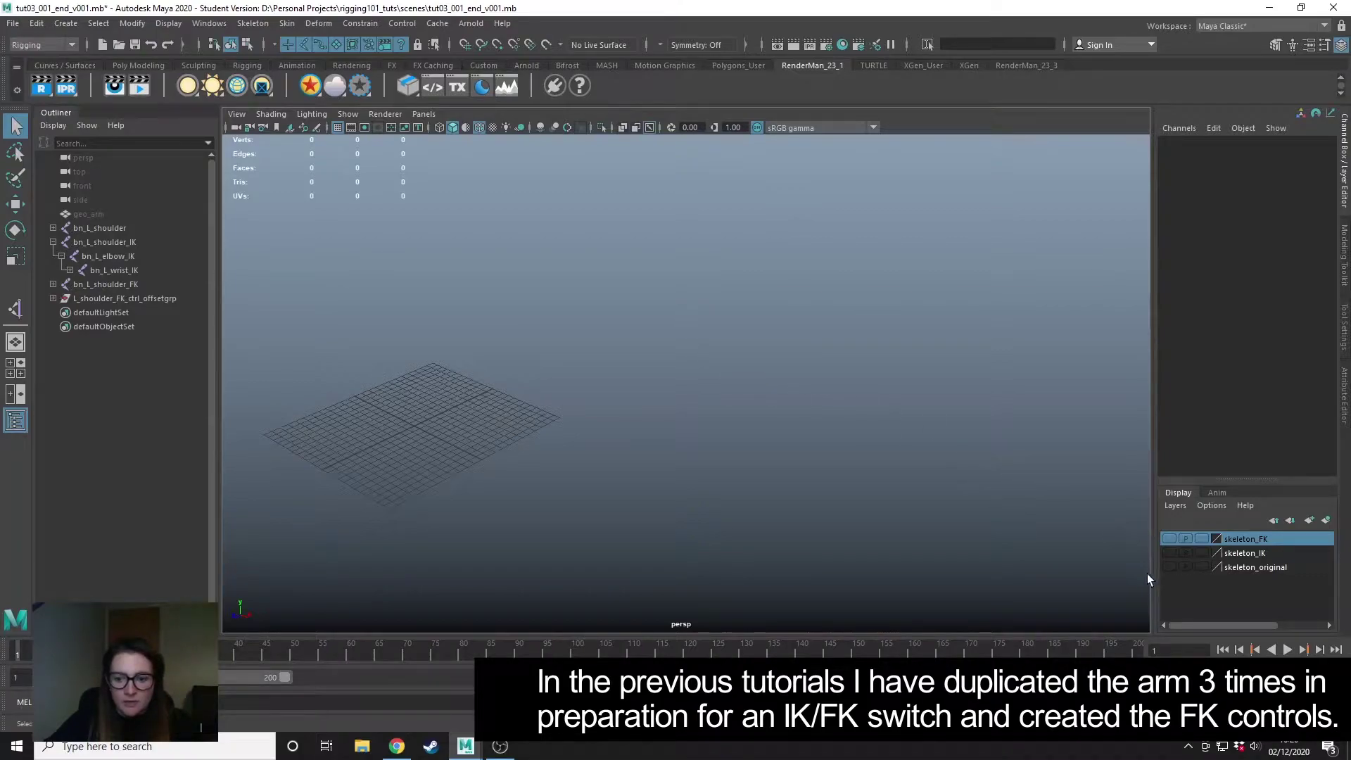
Show the skeleton_IK layer and inspect the bn_L_shoulder_IK joint chain.
click(1168, 553)
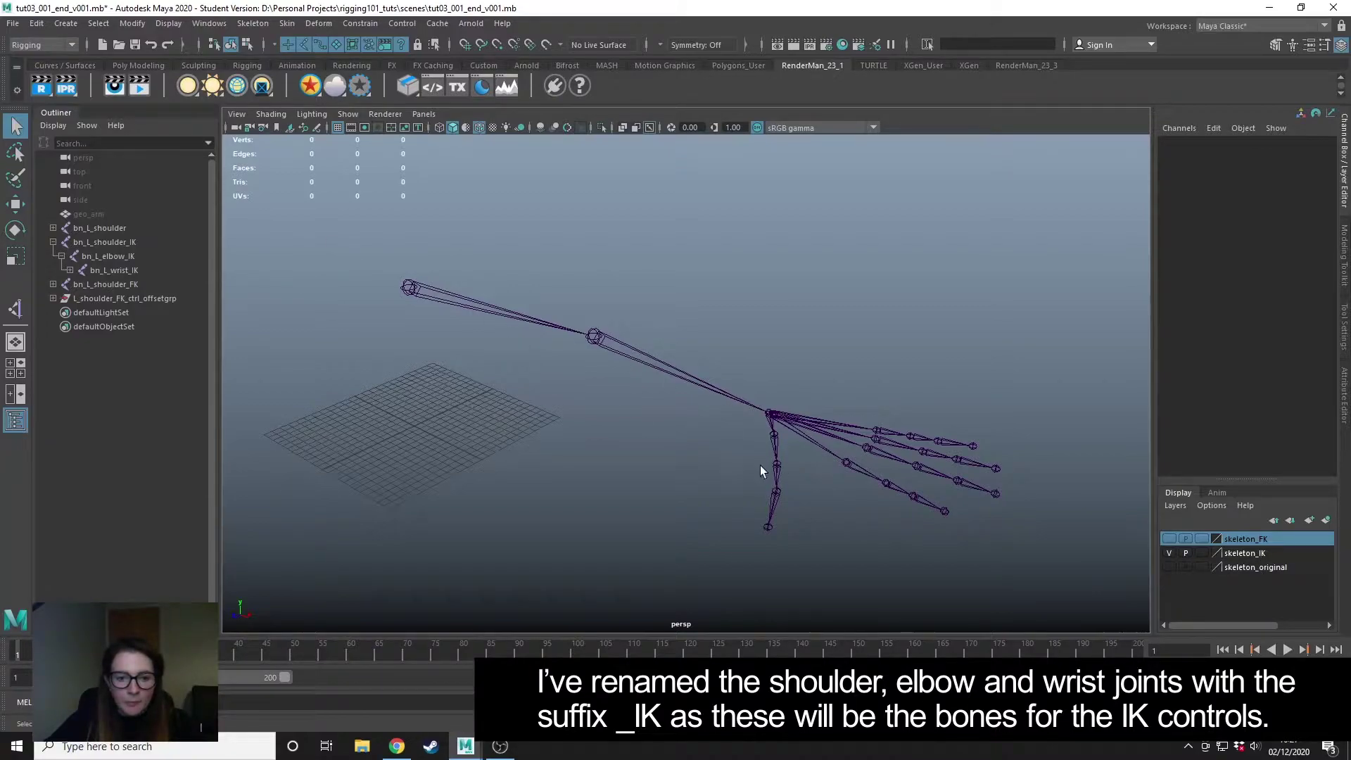
click(407, 288)
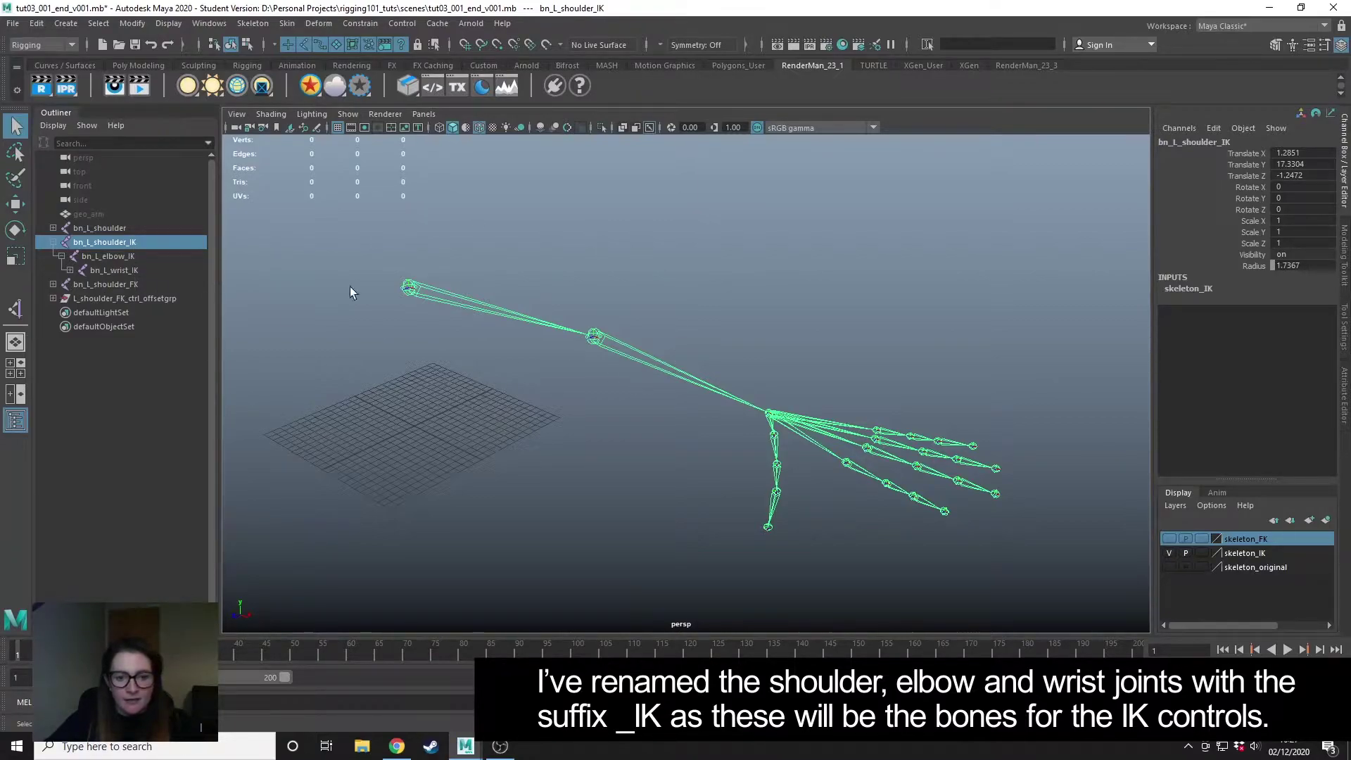
click(590, 466)
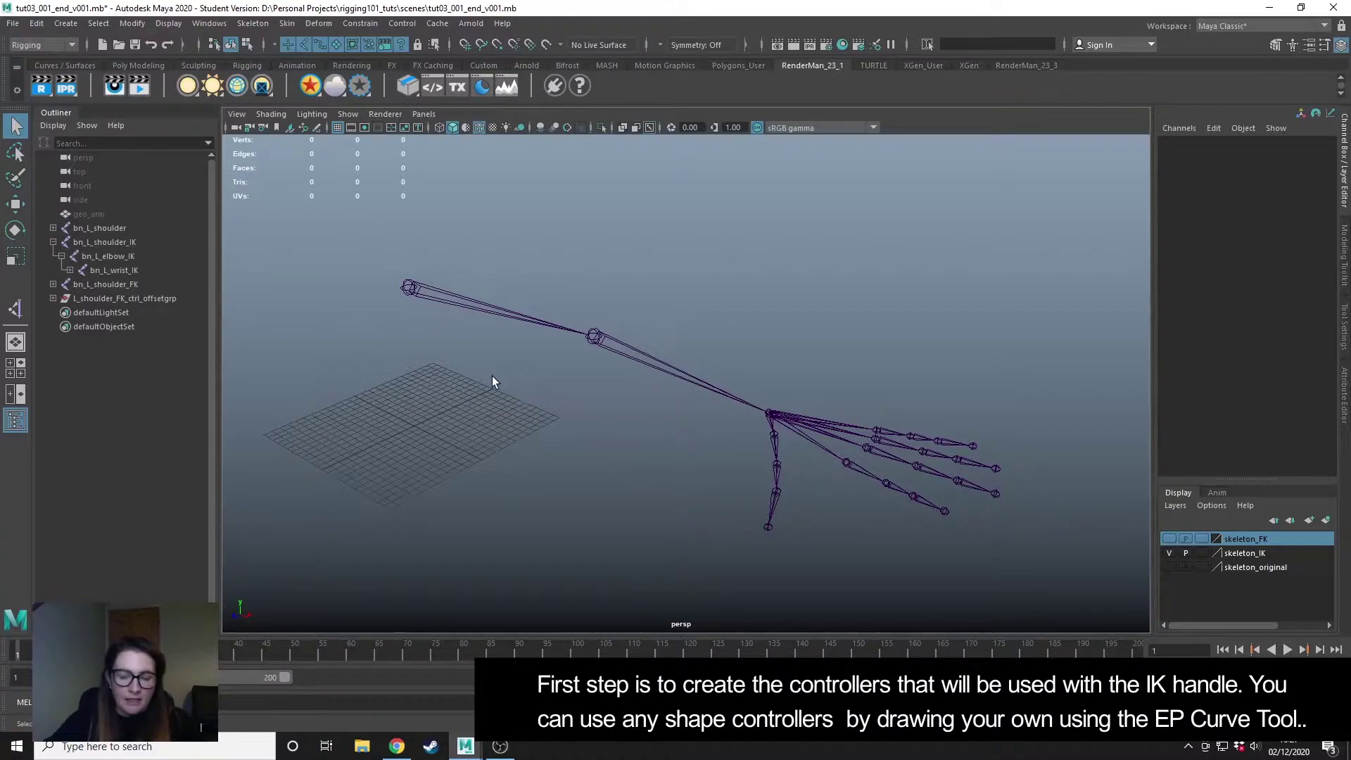
Create a NURBS circle and scale it up uniformly.
click(63, 26)
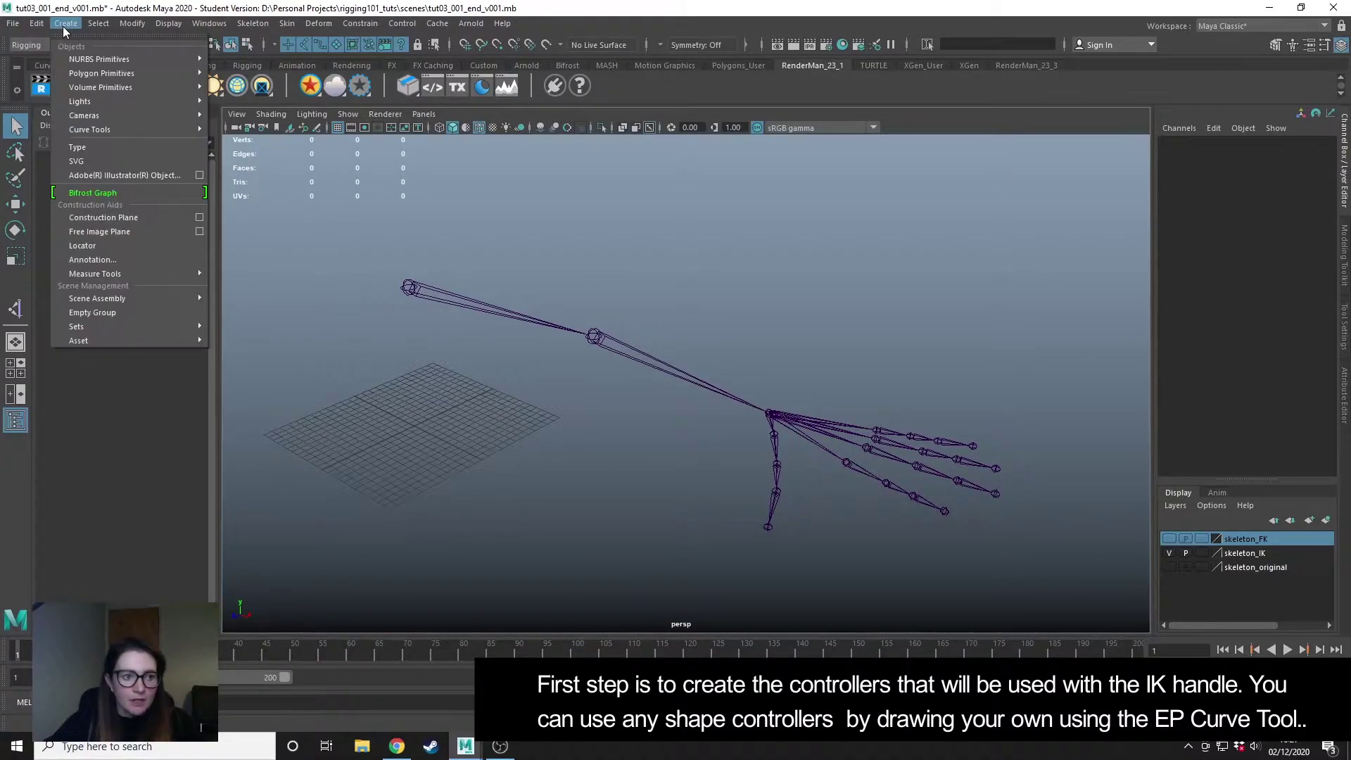
mouse_move(125, 71)
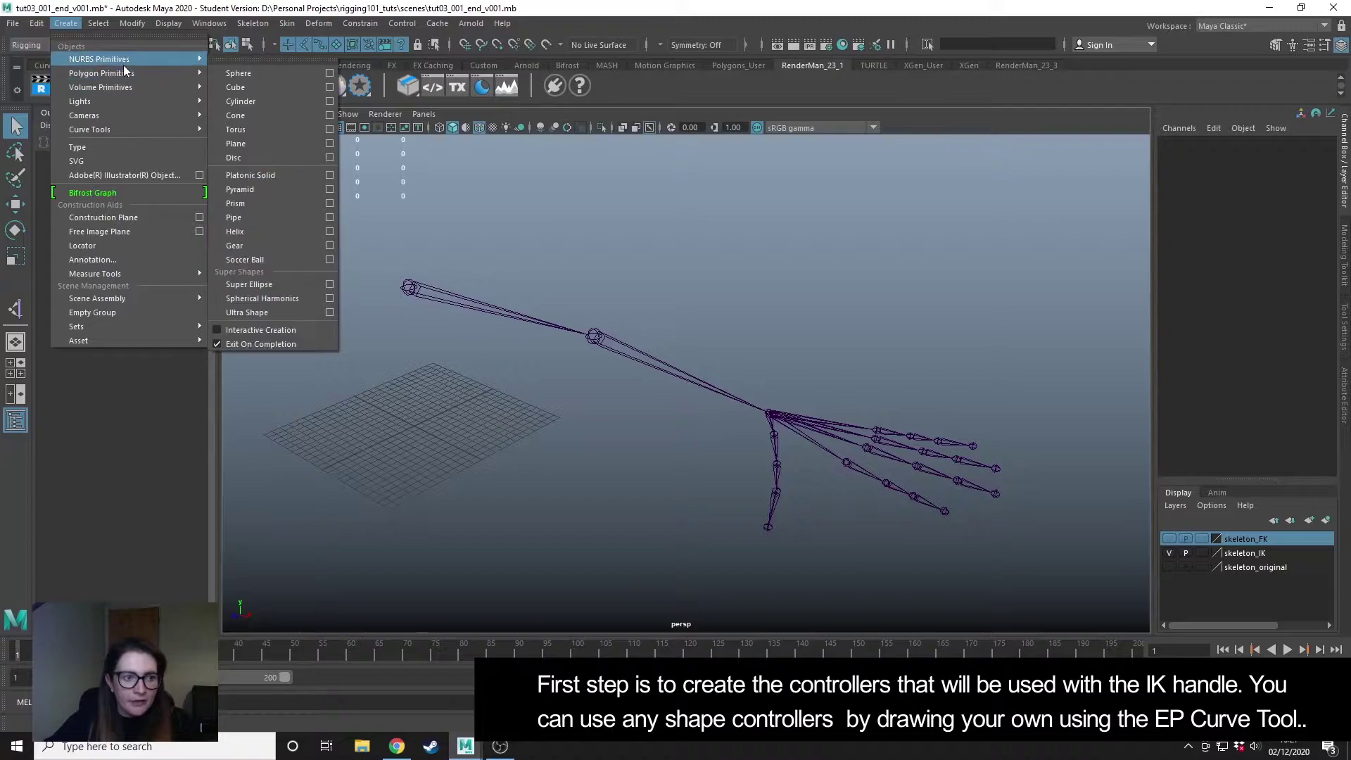
click(264, 141)
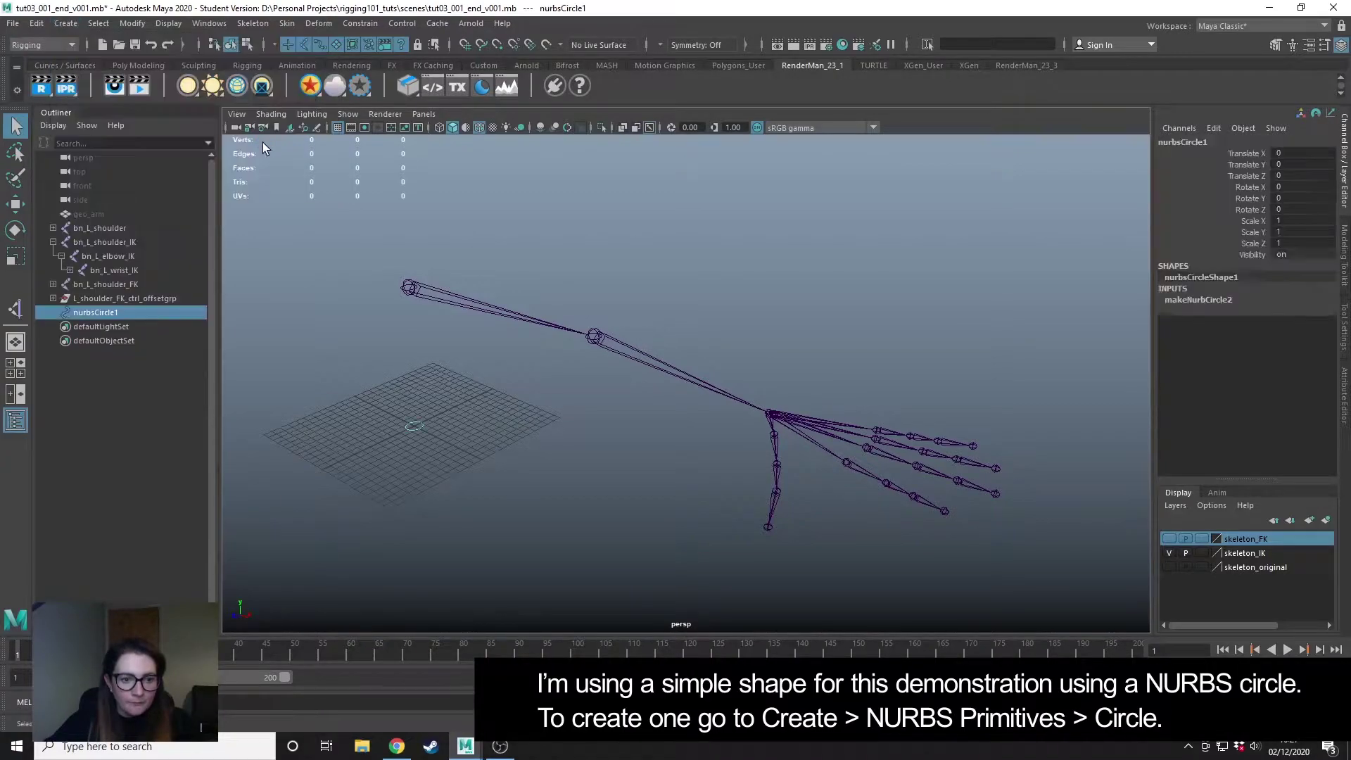
key(r)
drag(414, 426, 454, 427)
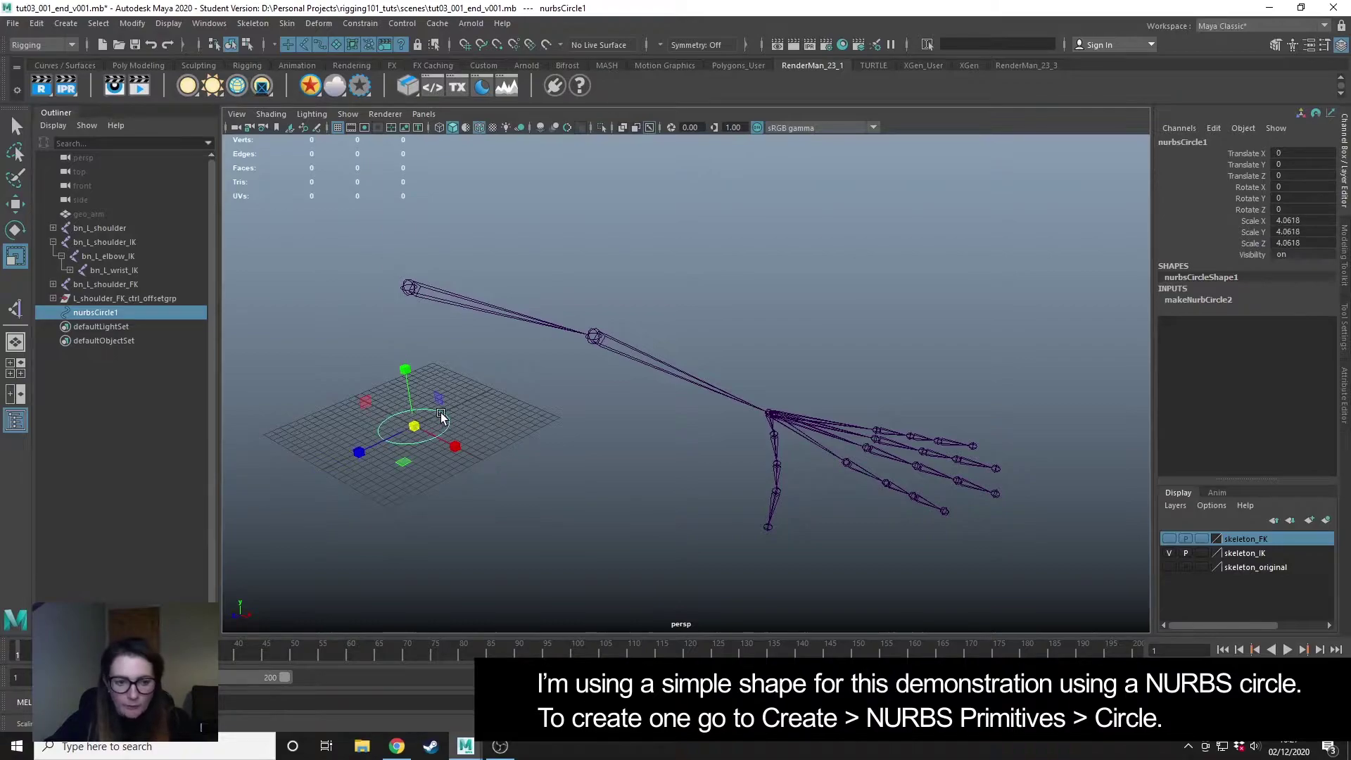
Switch the circle to control-vertex editing and frame it in a maximised top view.
right_click(441, 412)
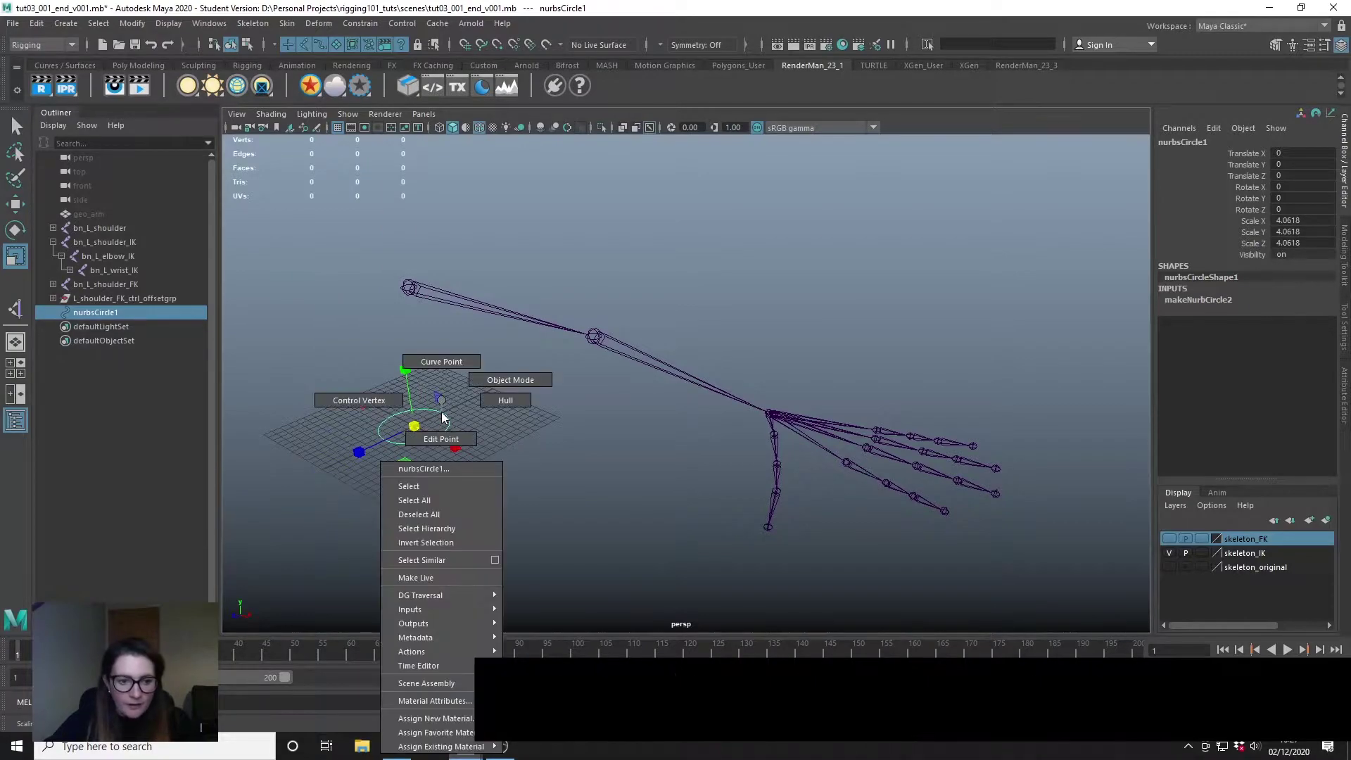
click(359, 405)
alt+drag(403, 448, 732, 401)
key(space)
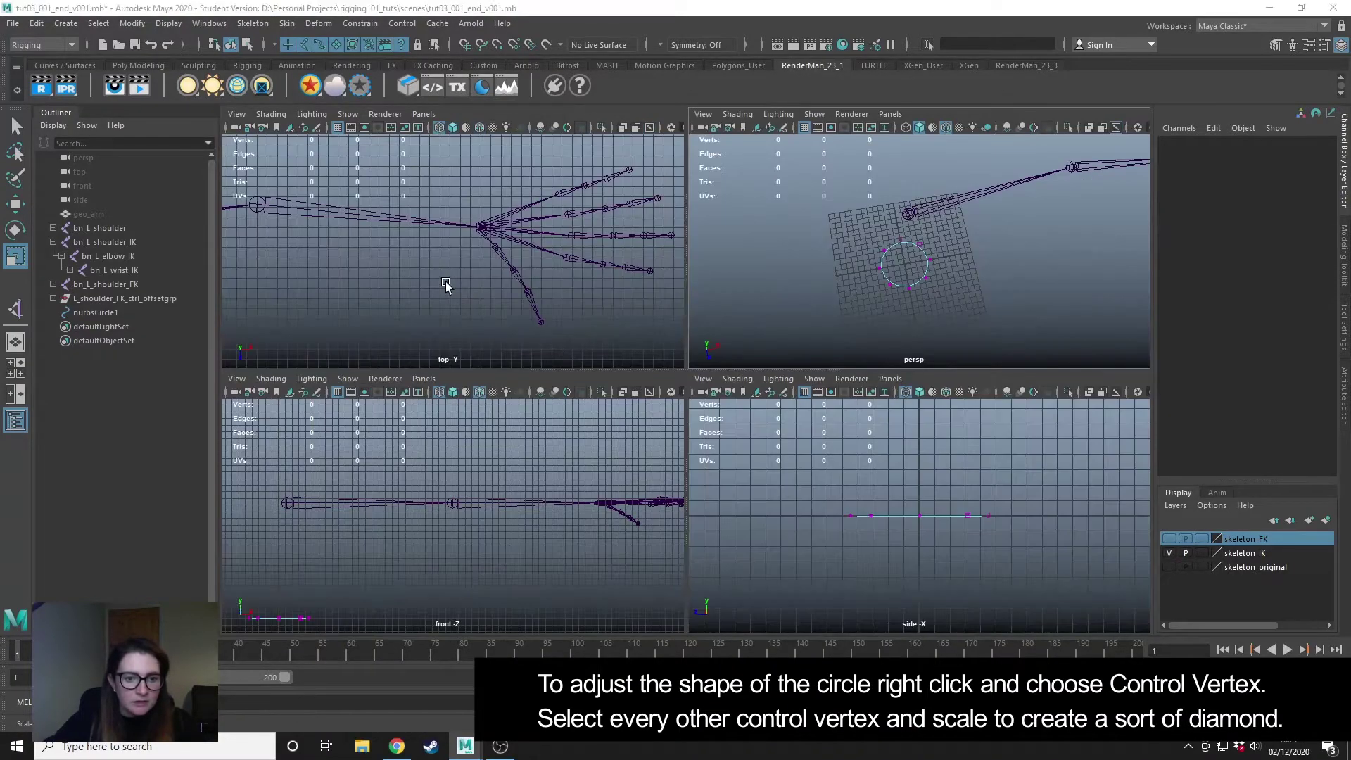
key(space)
alt+right_drag(775, 433, 511, 355)
alt+middle_drag(511, 355, 714, 399)
Select four alternate CVs and scale them inward to form a four-pointed diamond.
drag(591, 277, 785, 449)
ctrl+drag(883, 359, 862, 309)
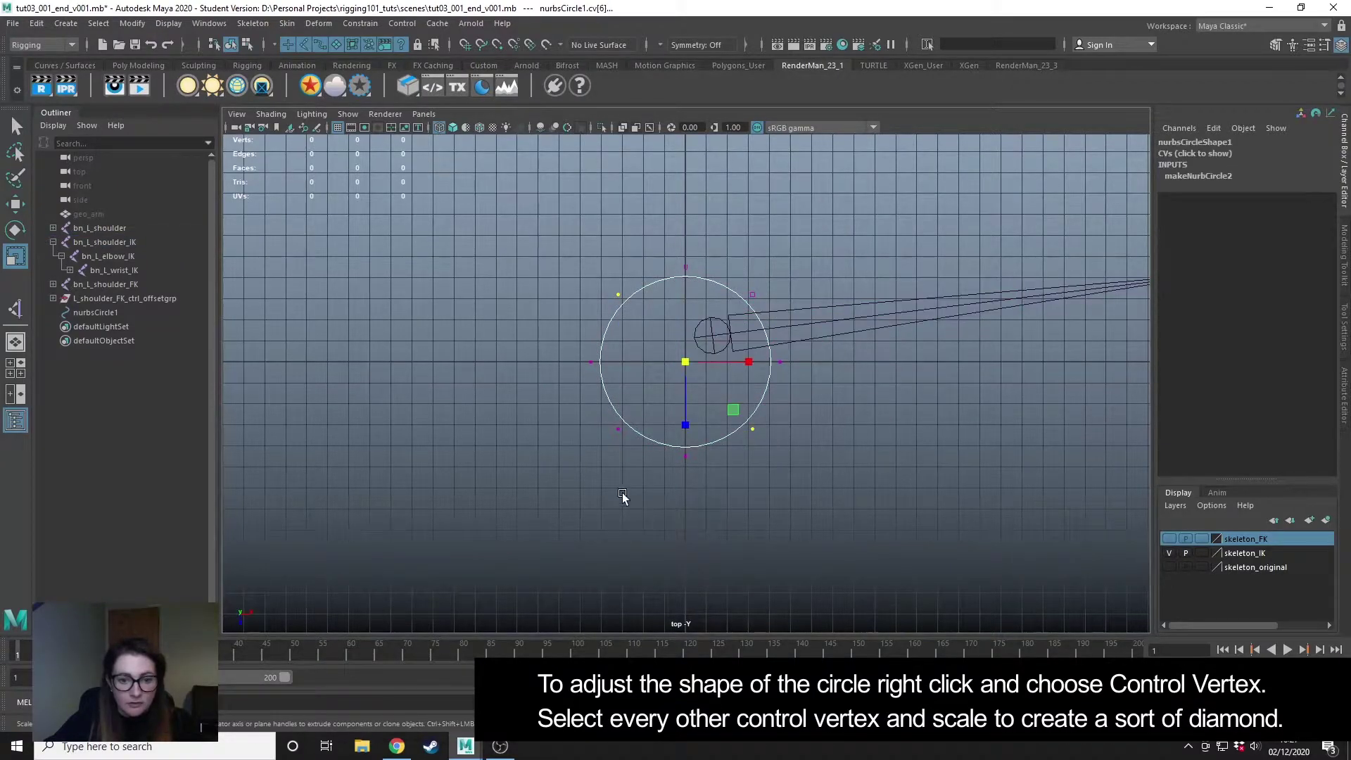
shift+drag(594, 462, 643, 415)
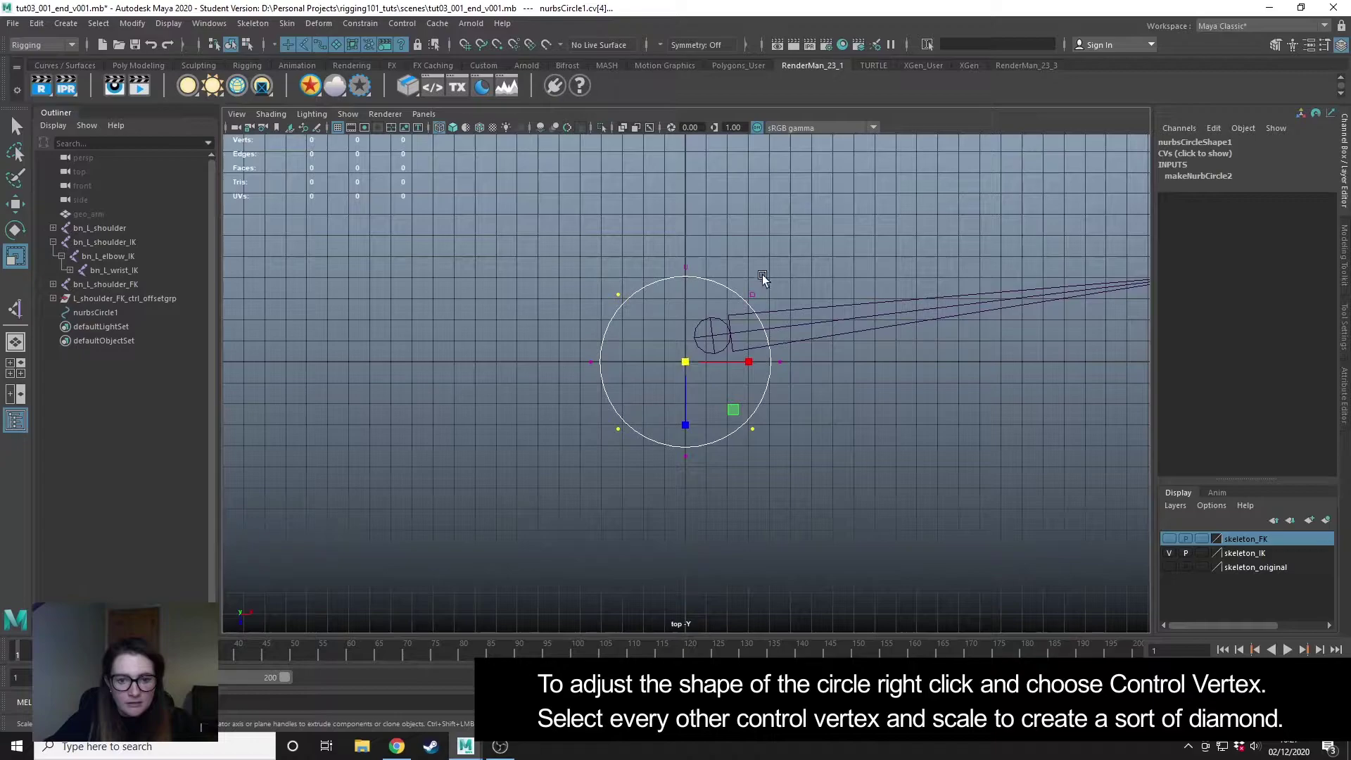
shift+drag(762, 274, 746, 314)
drag(685, 359, 611, 382)
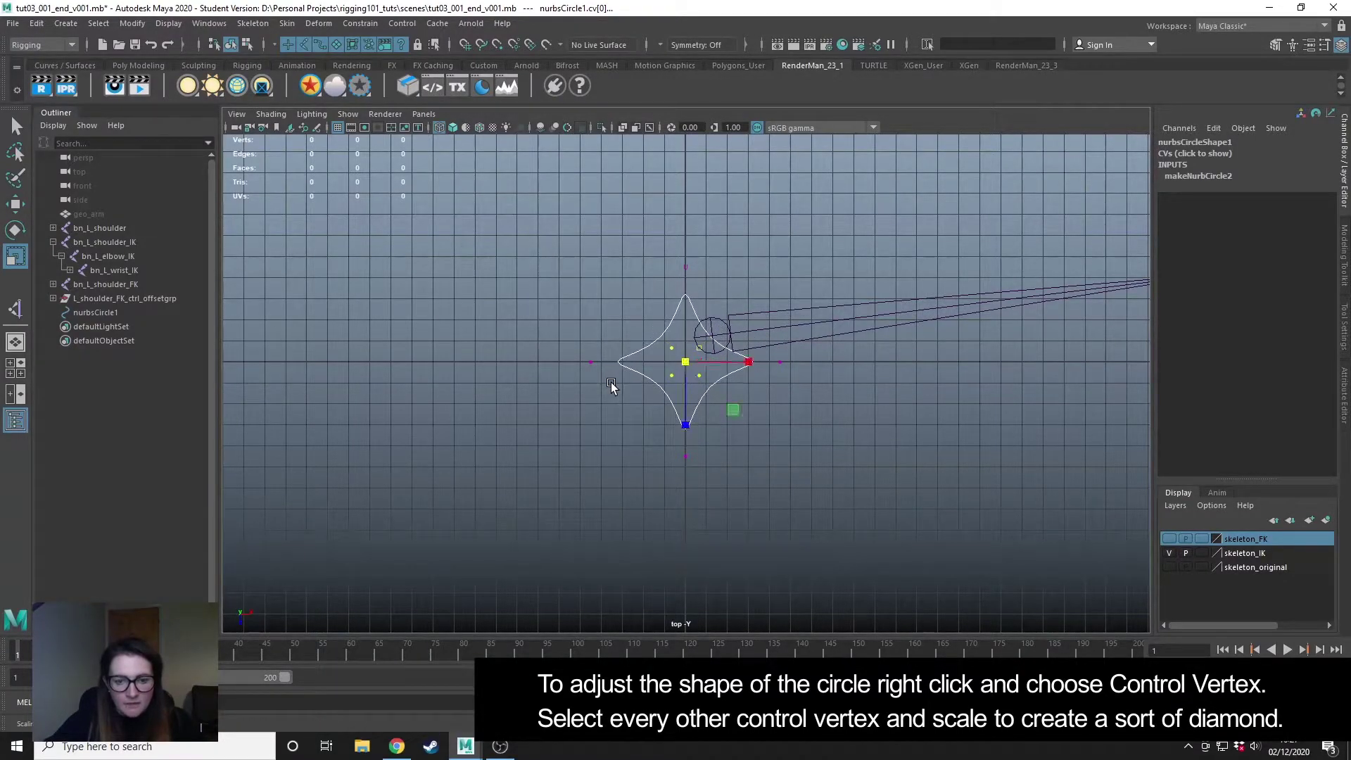
right_drag(680, 298, 695, 312)
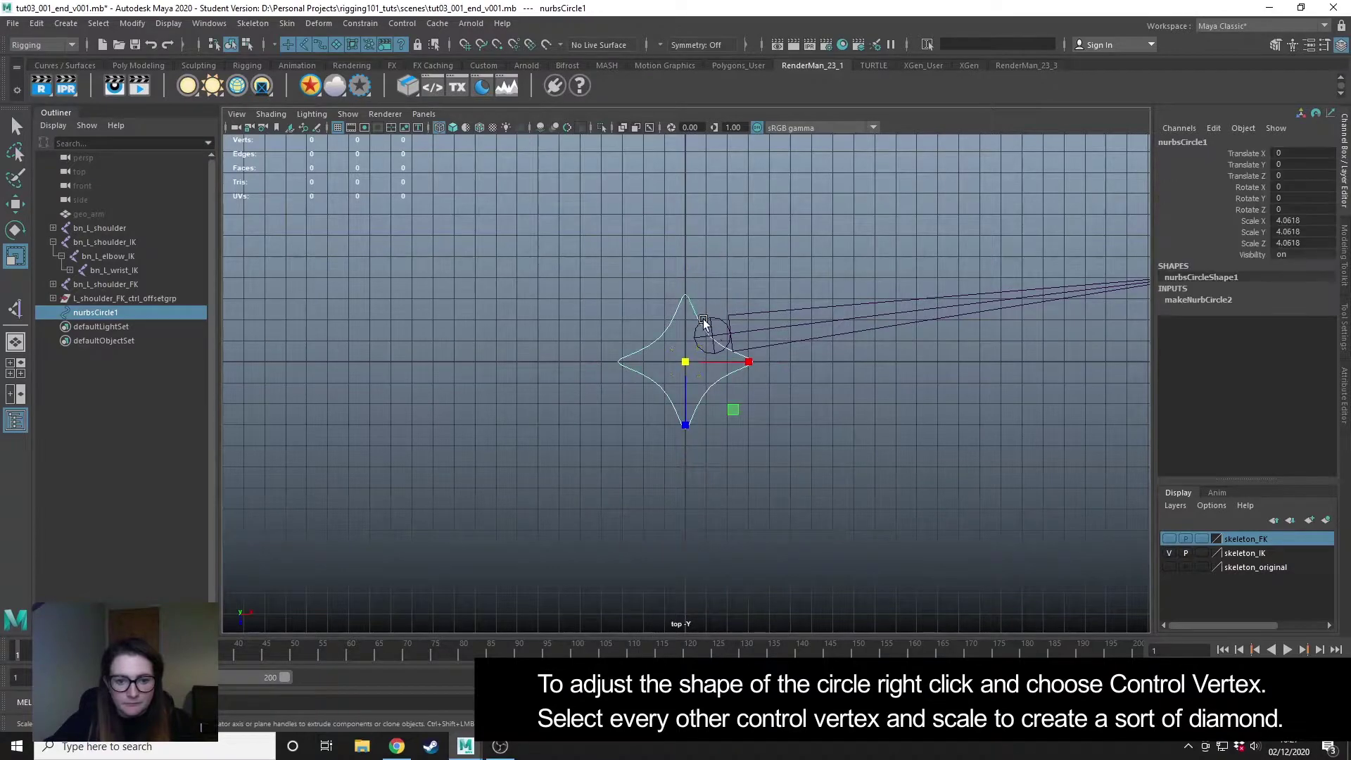
alt+middle_drag(818, 425, 876, 426)
Point-snap nurbsCircle1 onto the IK wrist joint at 47.5867, 17.3304, -2.0711.
key(space)
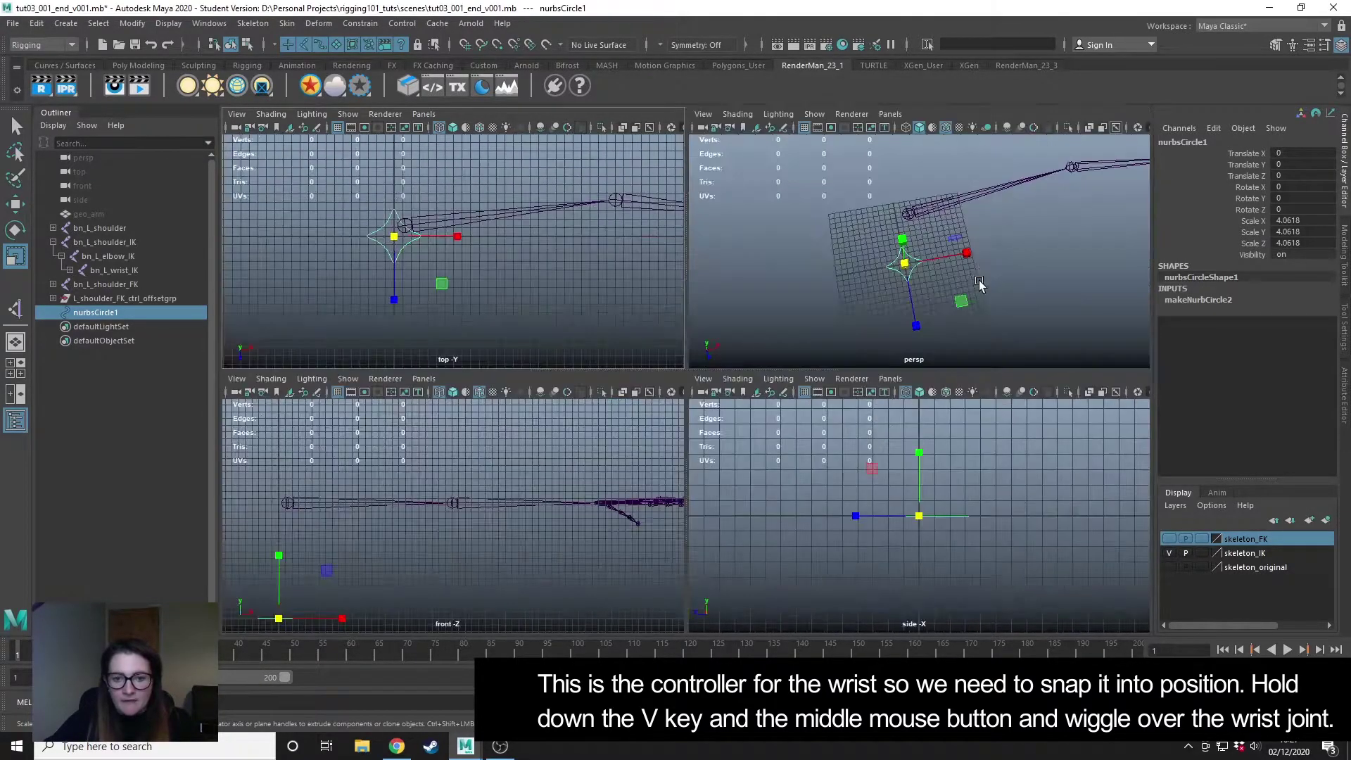
key(space)
alt+right_drag(958, 293, 653, 433)
alt+drag(653, 433, 767, 400)
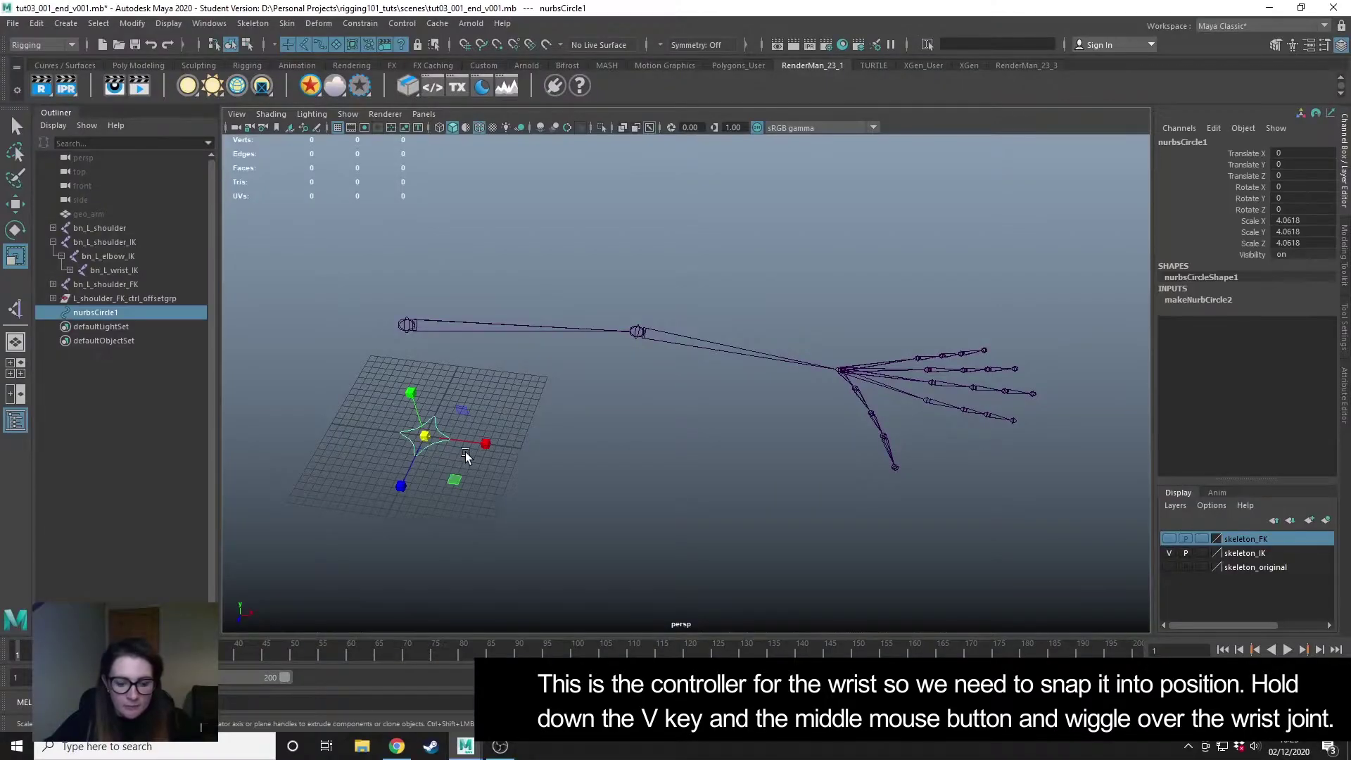
key(w)
alt+drag(537, 461, 609, 455)
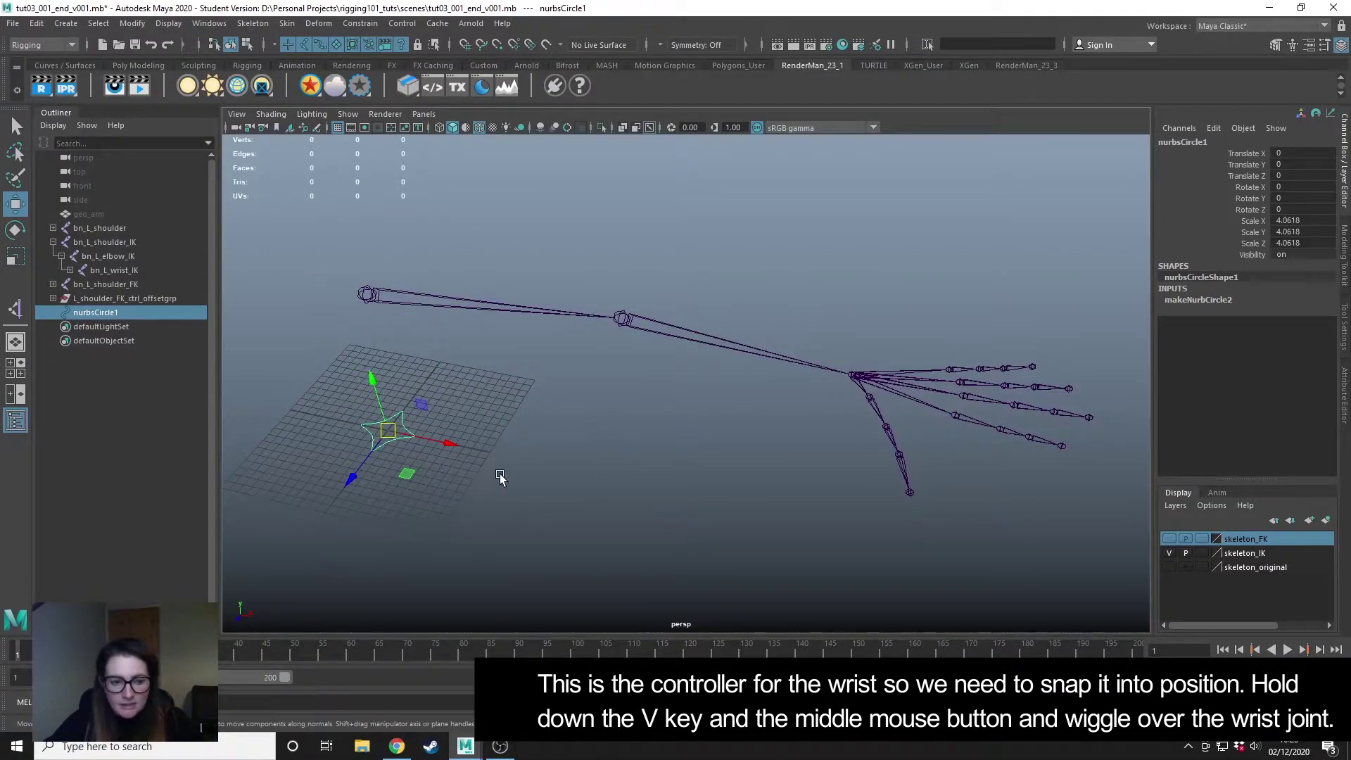
key(v)
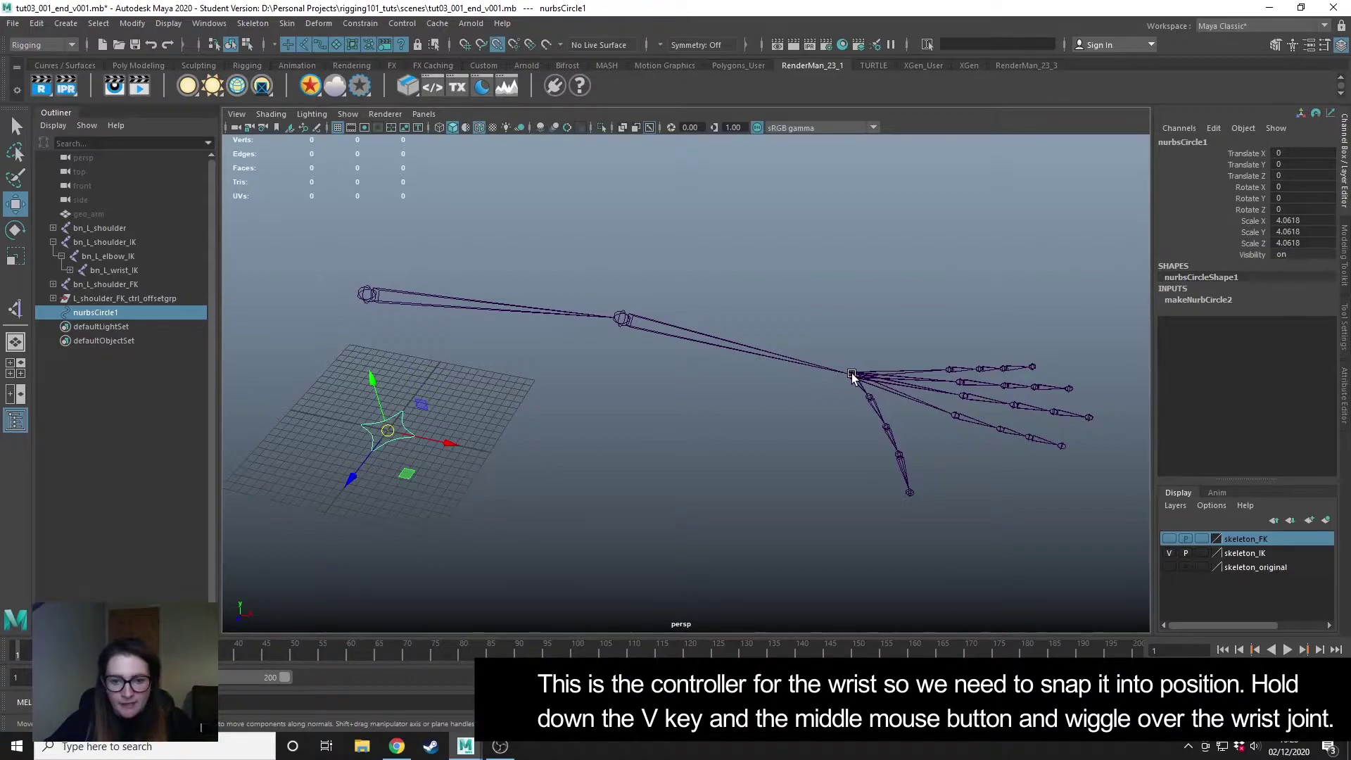
middle_drag(855, 379, 852, 378)
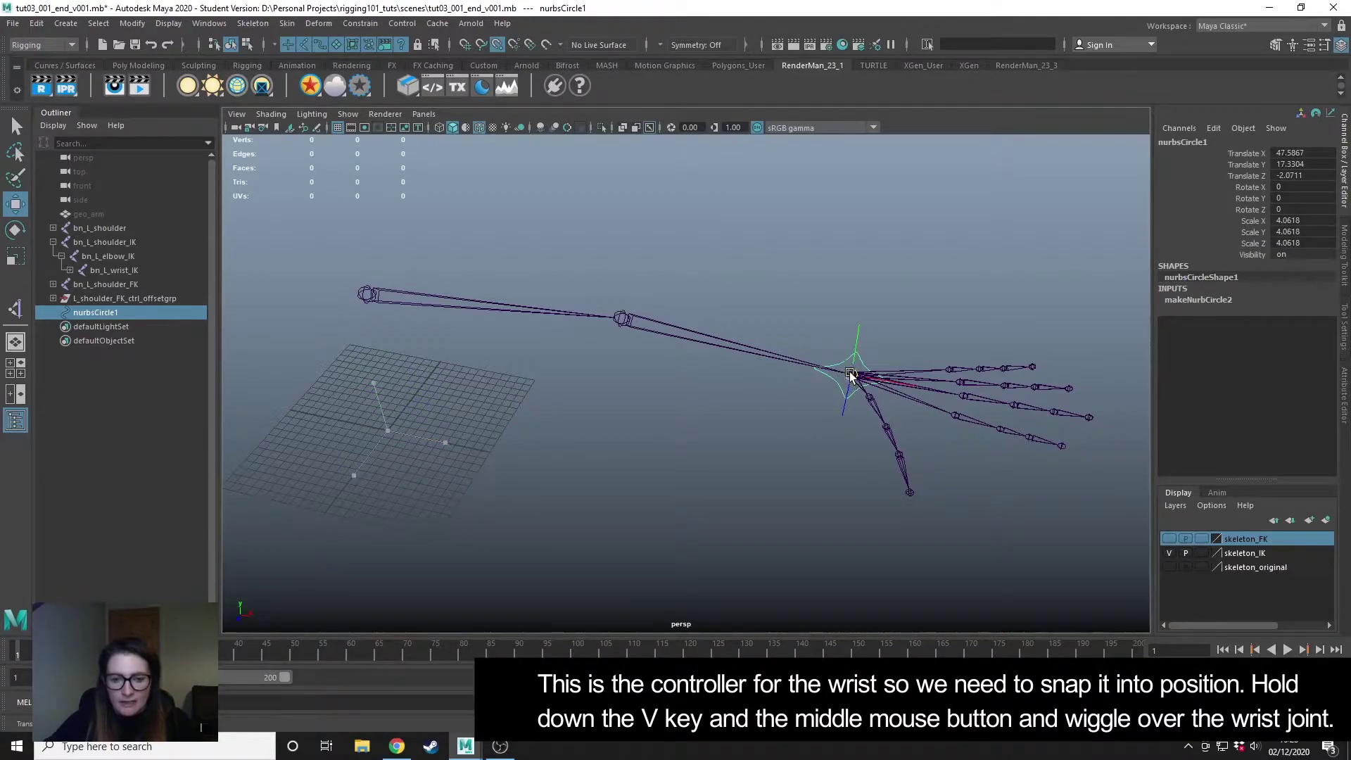
scroll(858, 394, up, 5)
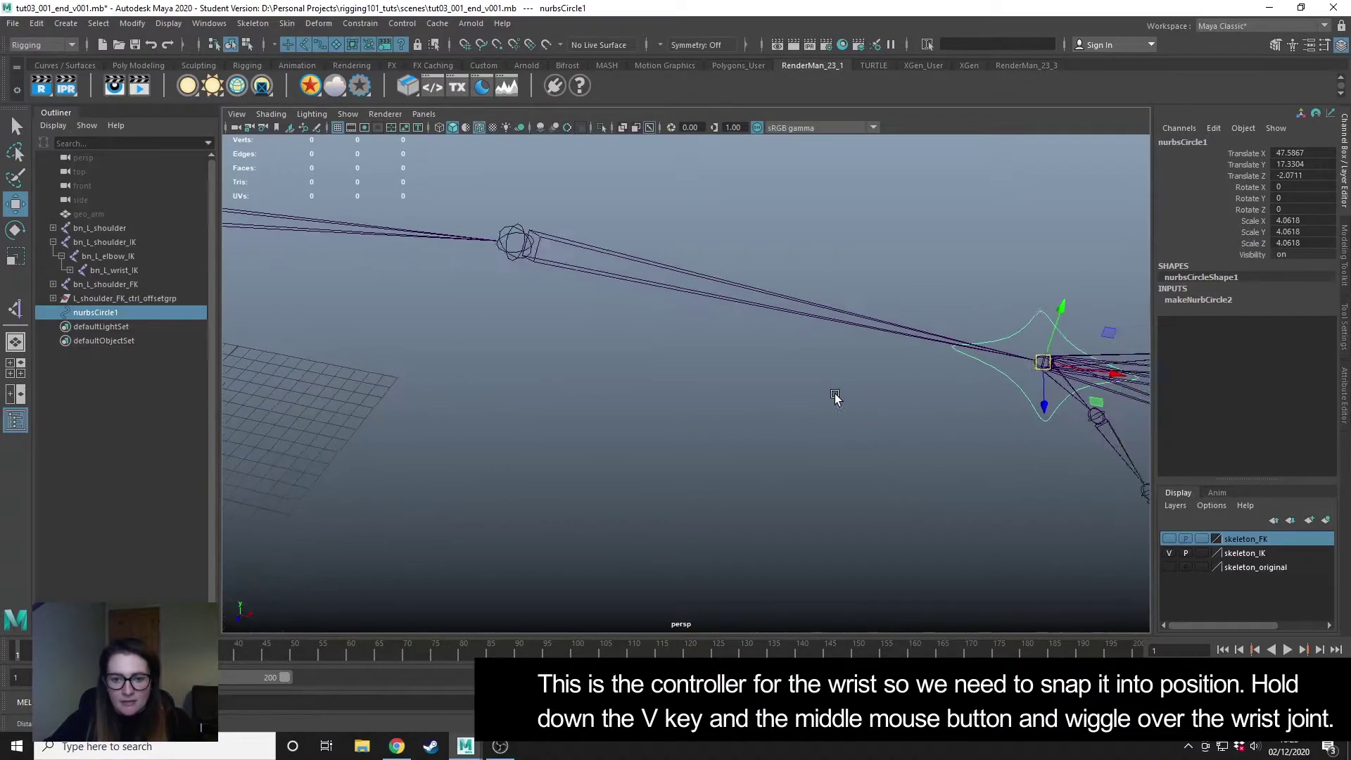
alt+middle_drag(835, 397, 649, 412)
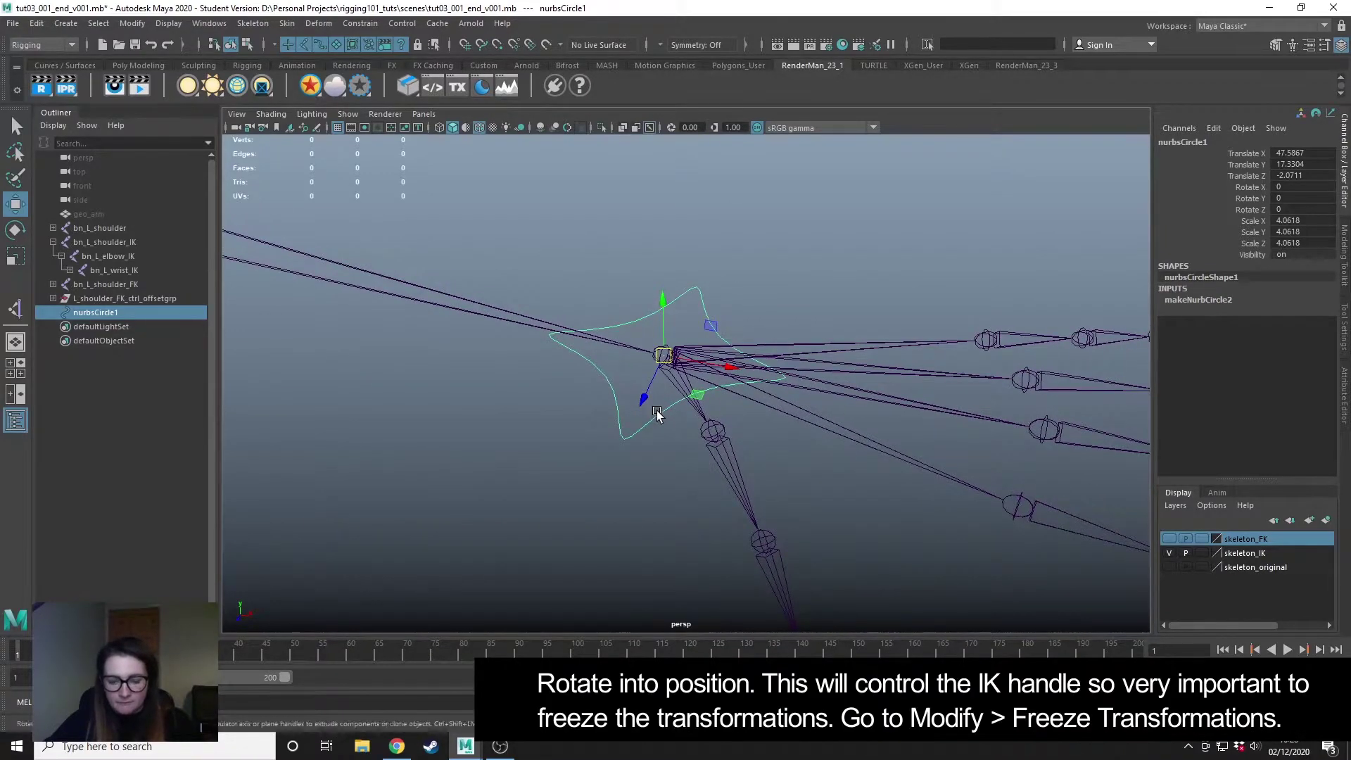
Rotate nurbsCircle1 to Rotate Y 45 and Rotate Z -90, then check its alignment around the wrist.
key(e)
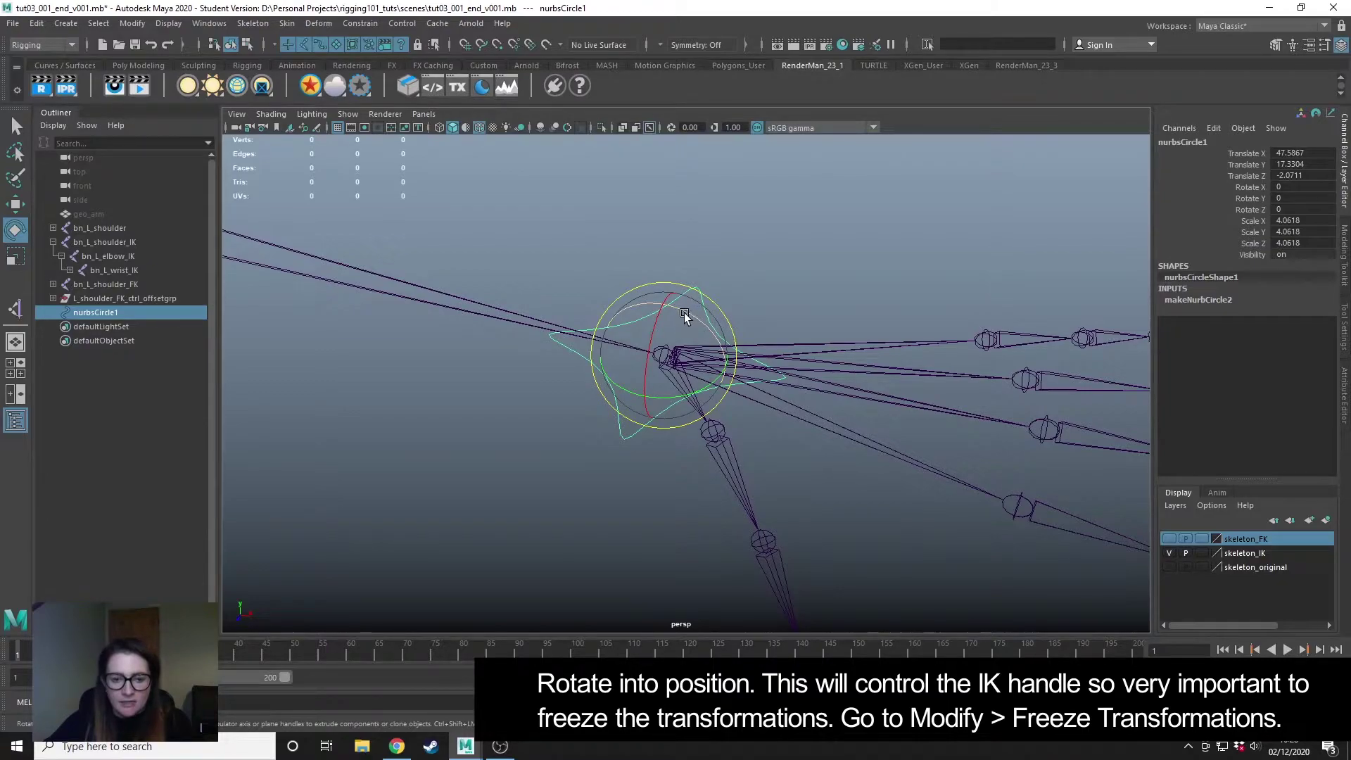
drag(687, 315, 762, 472)
mouse_move(658, 349)
mouse_down()
mouse_move(654, 324)
mouse_move(652, 364)
mouse_up()
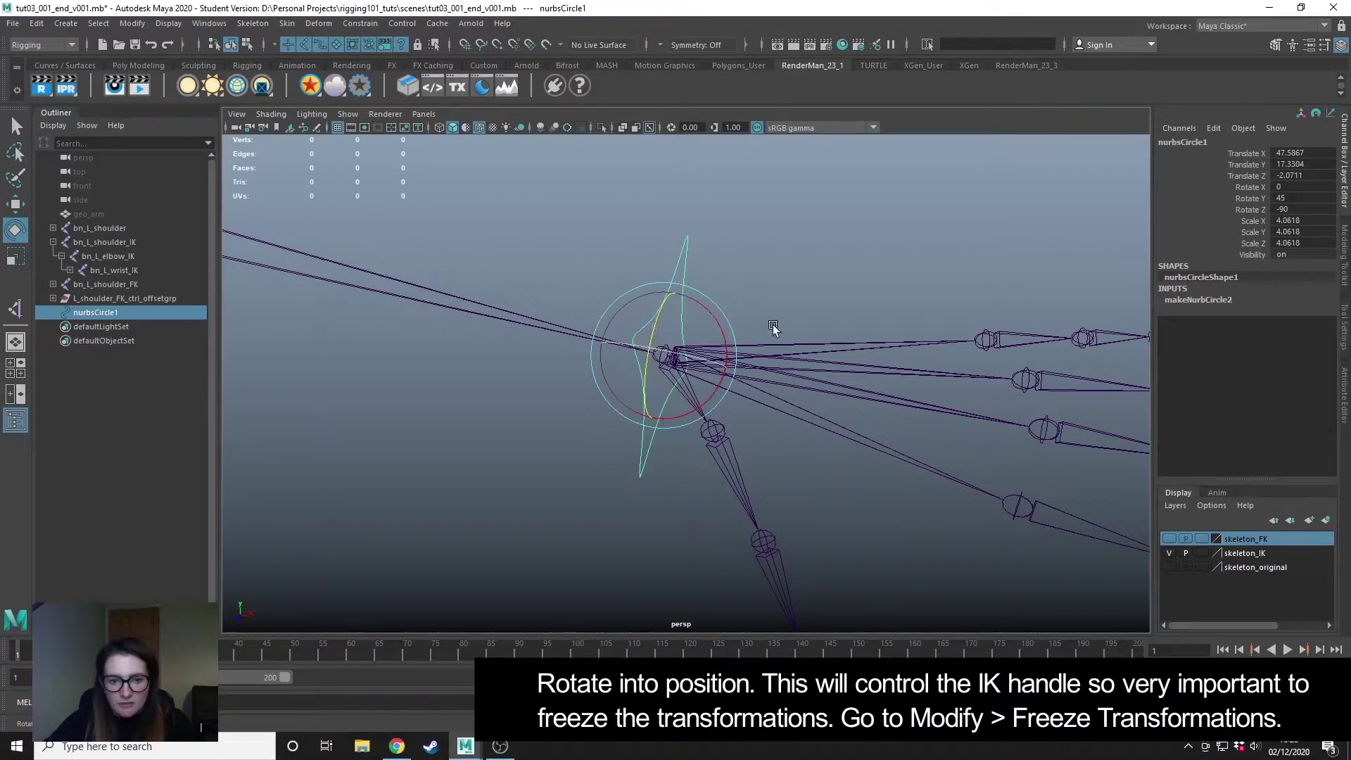
click(830, 257)
alt+drag(907, 442, 714, 335)
click(712, 326)
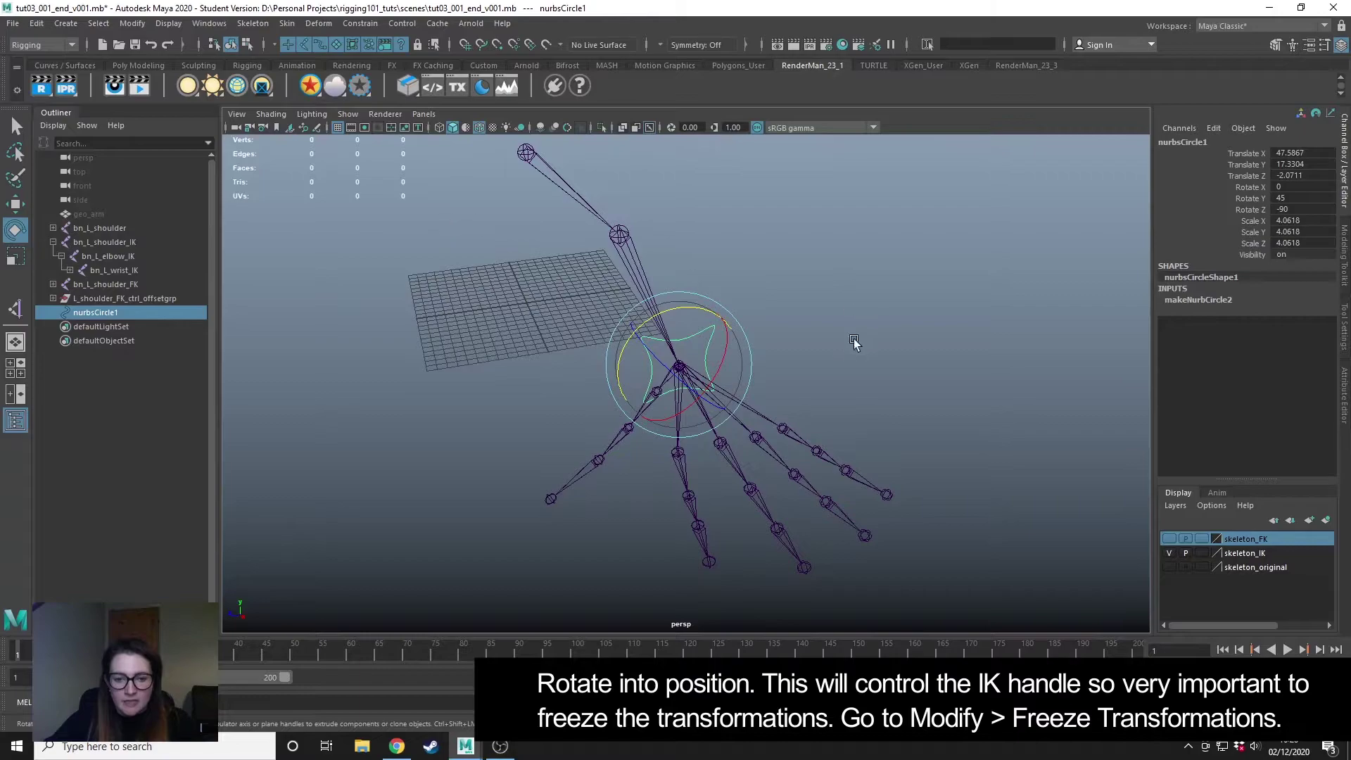
alt+drag(854, 341, 691, 330)
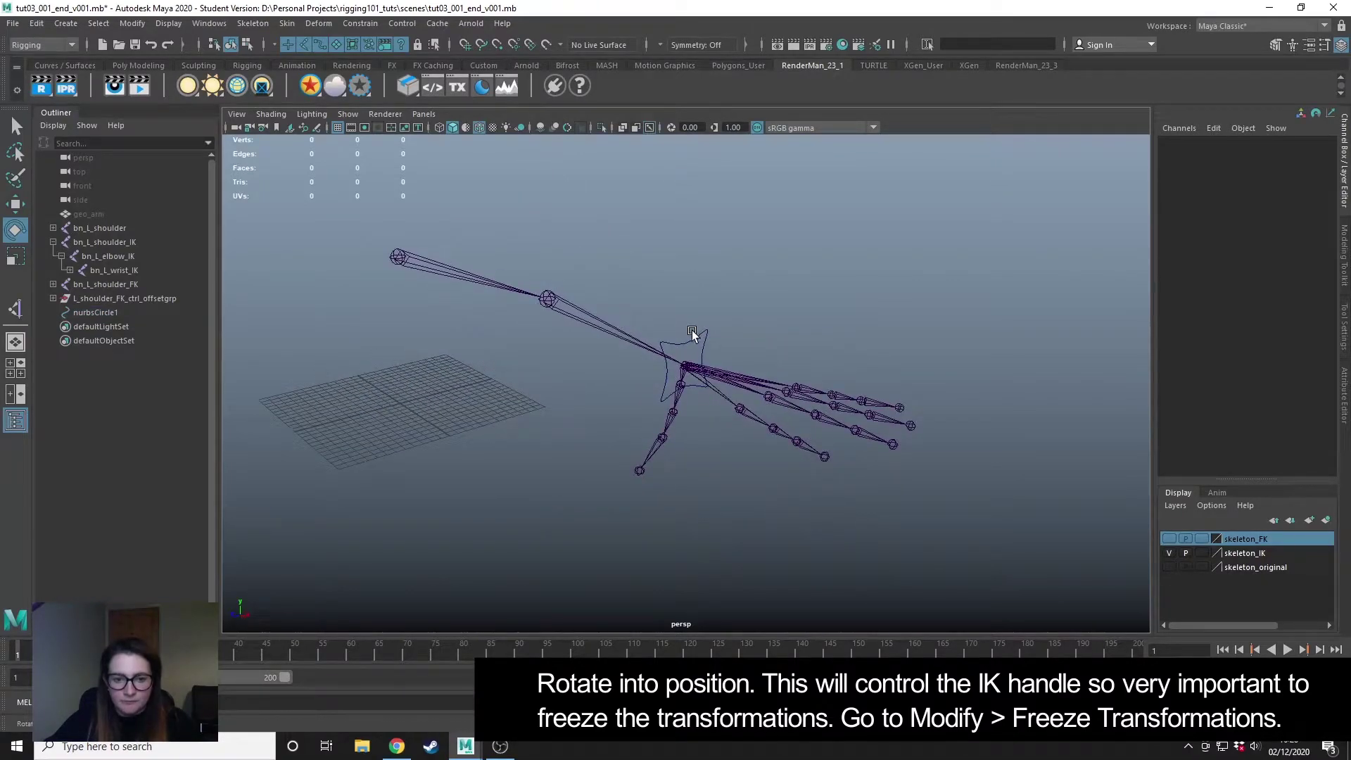
Freeze nurbsCircle1's transforms to zero and rename it l_IKhandle_ctrl.
click(128, 23)
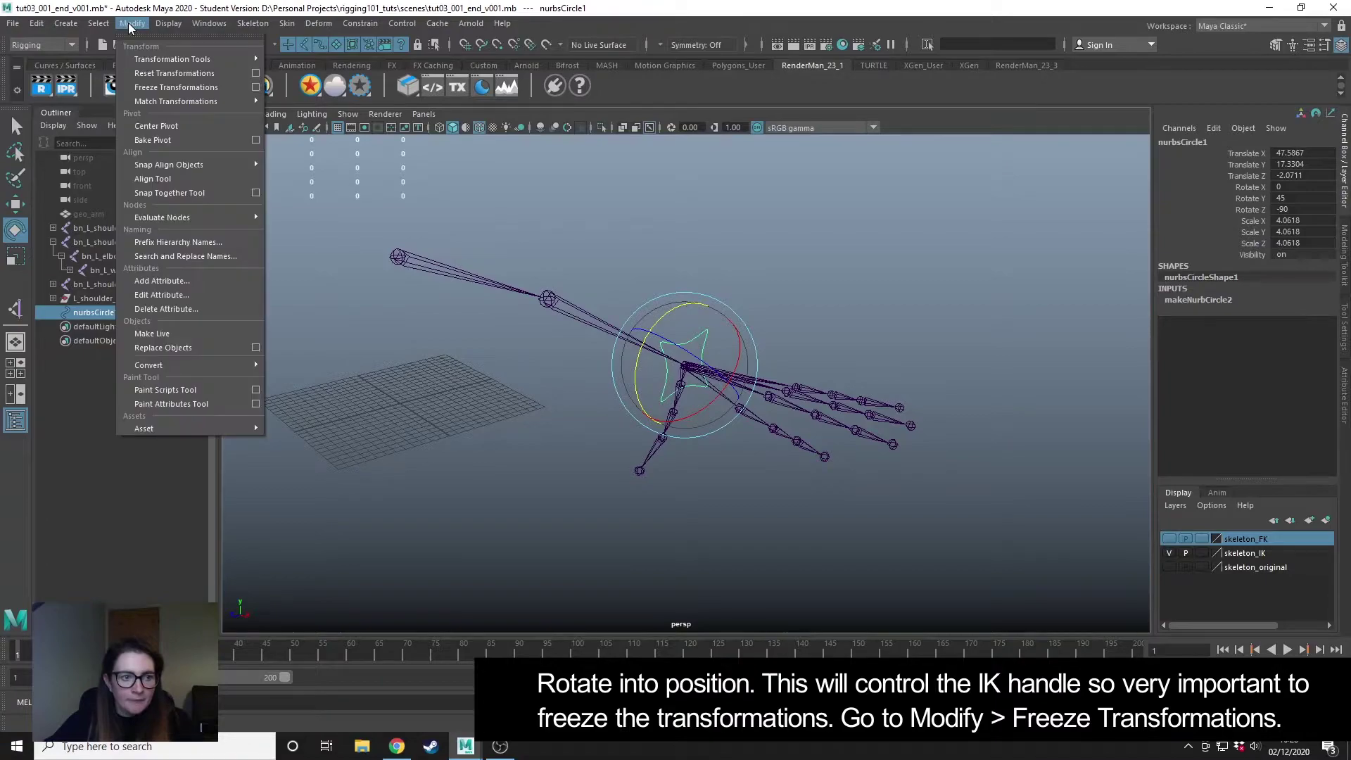
click(169, 87)
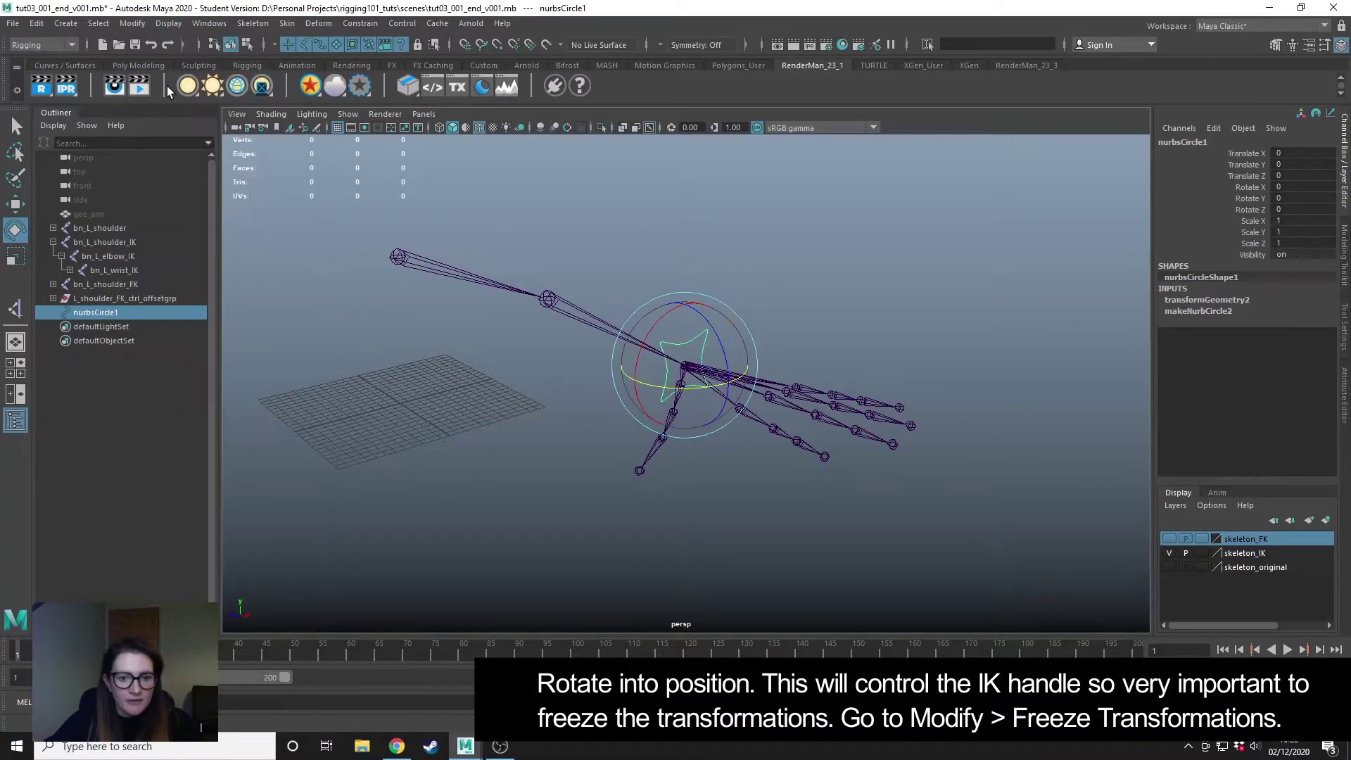
double_click(107, 314)
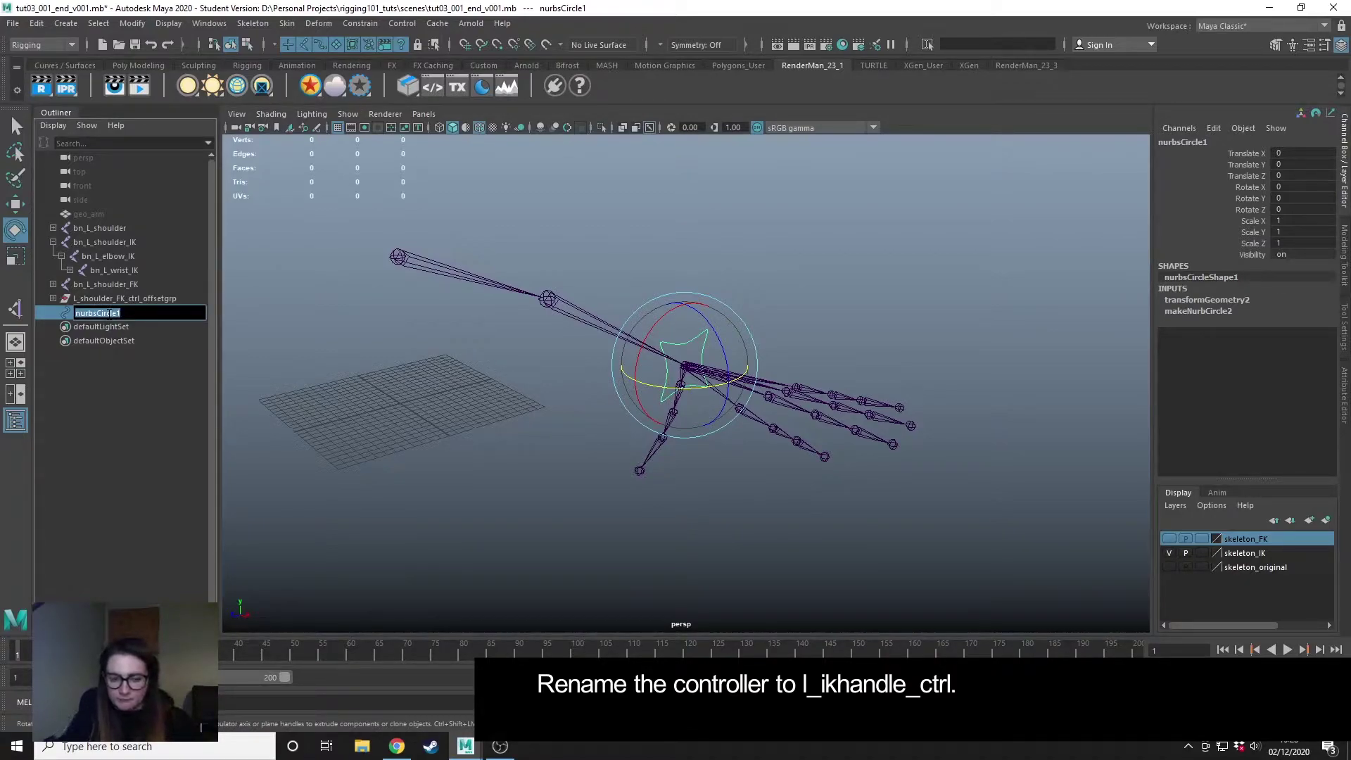
text(l)
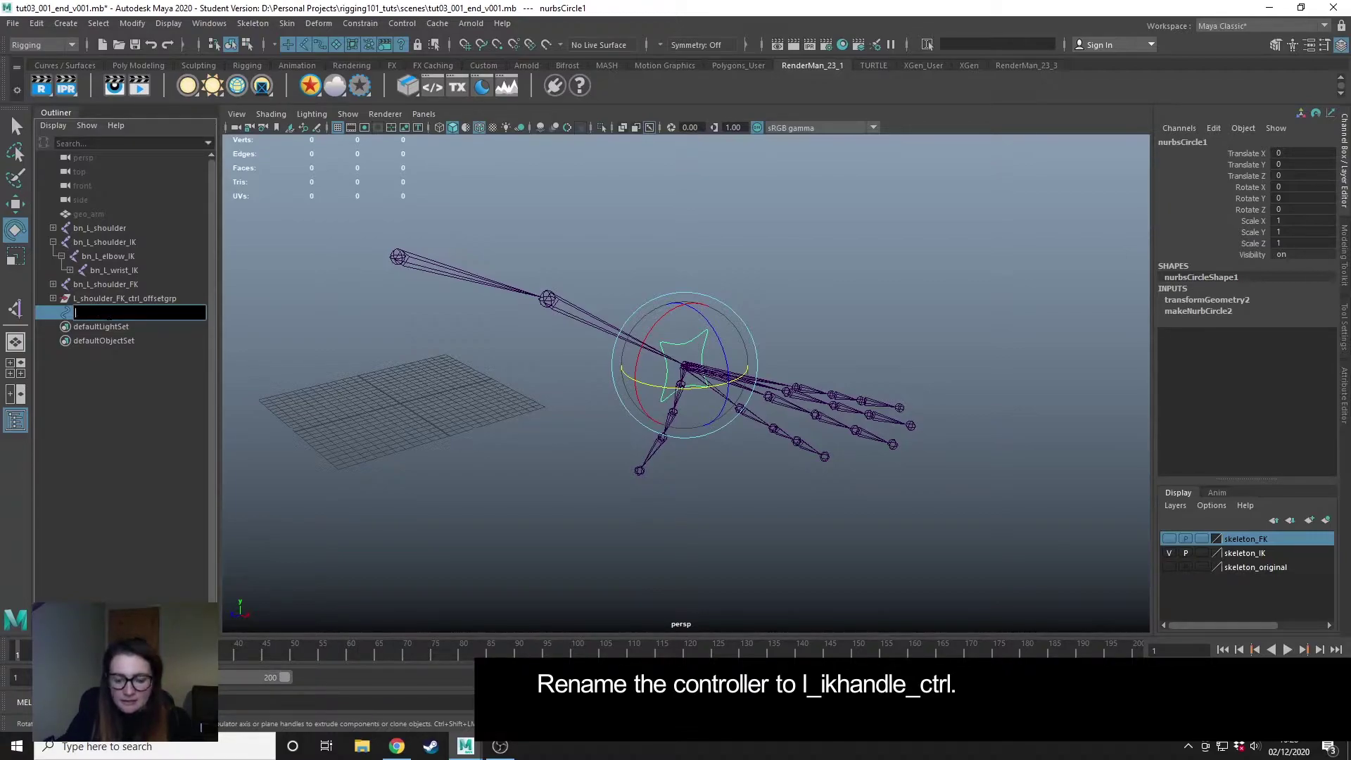
text(_)
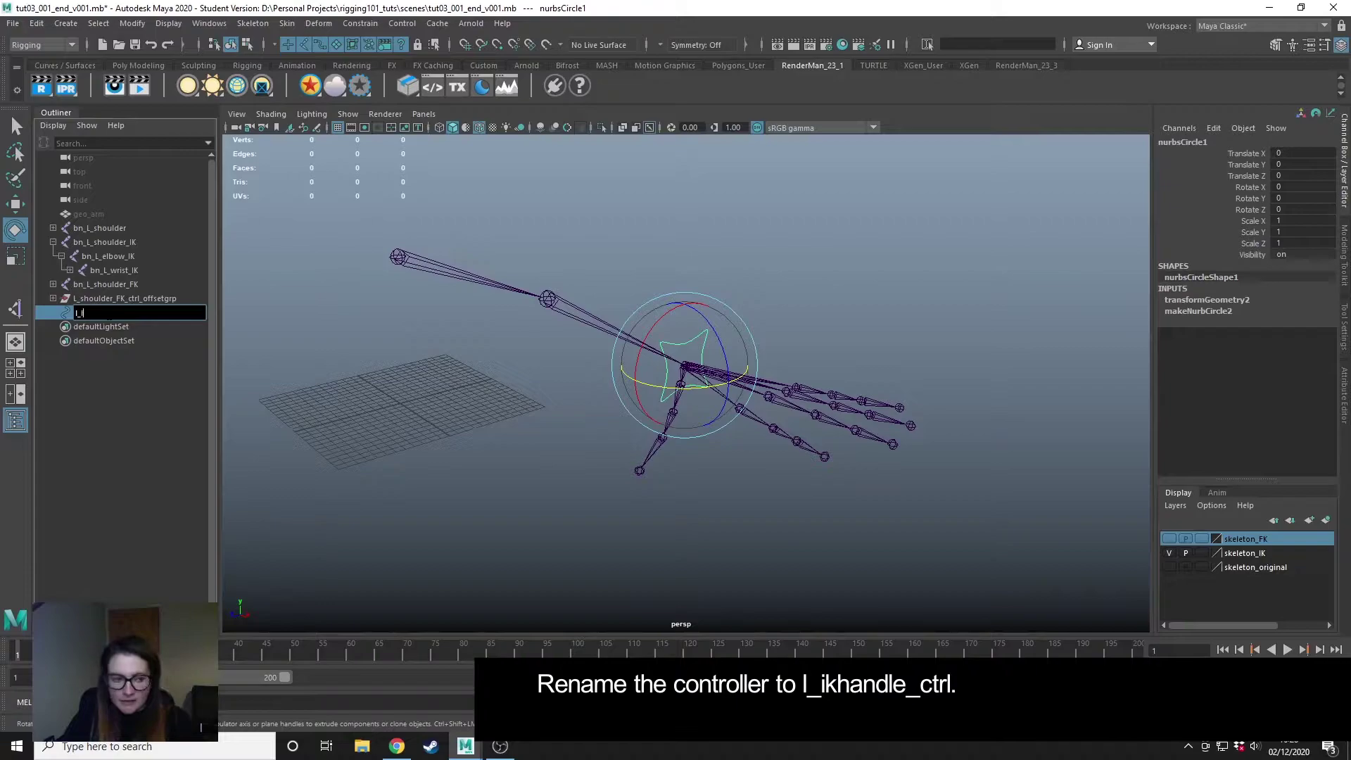
text(IKhandle_ctrl)
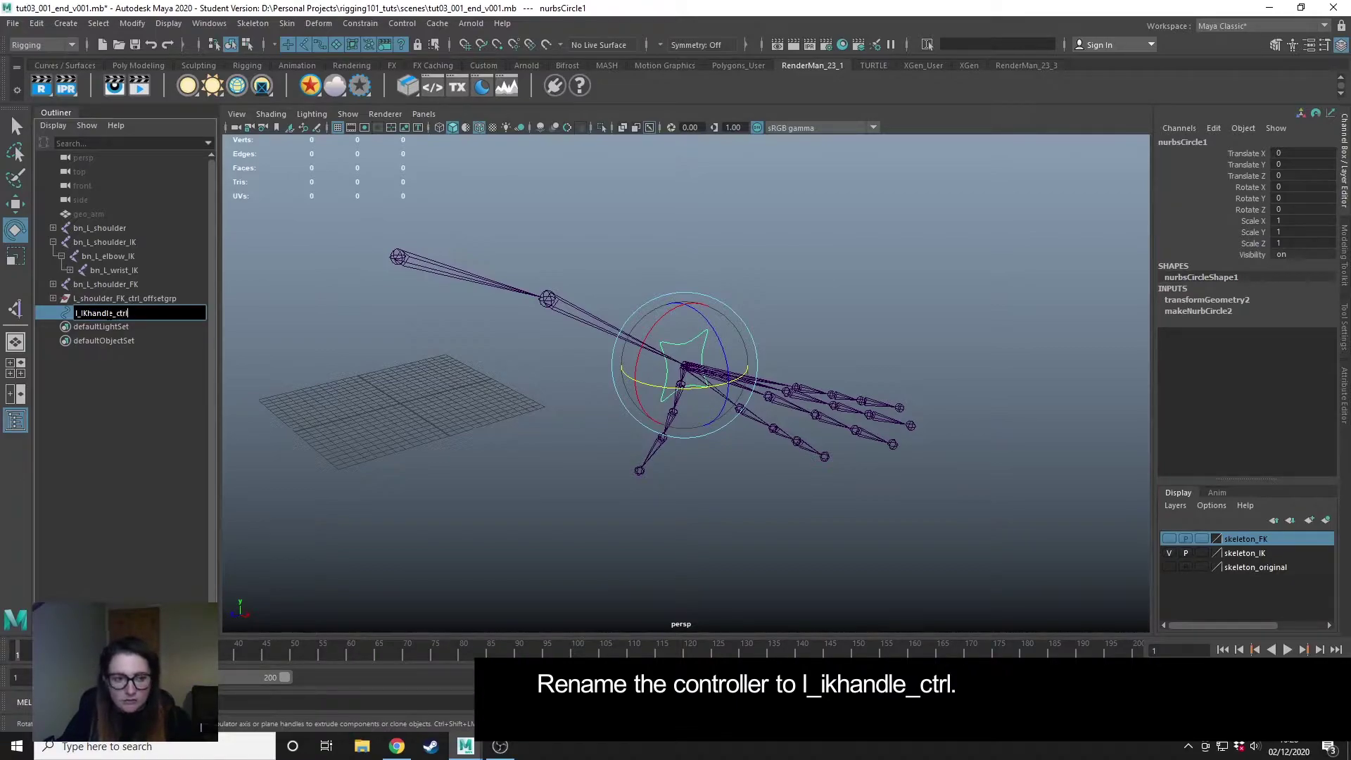
key(Return)
click(442, 409)
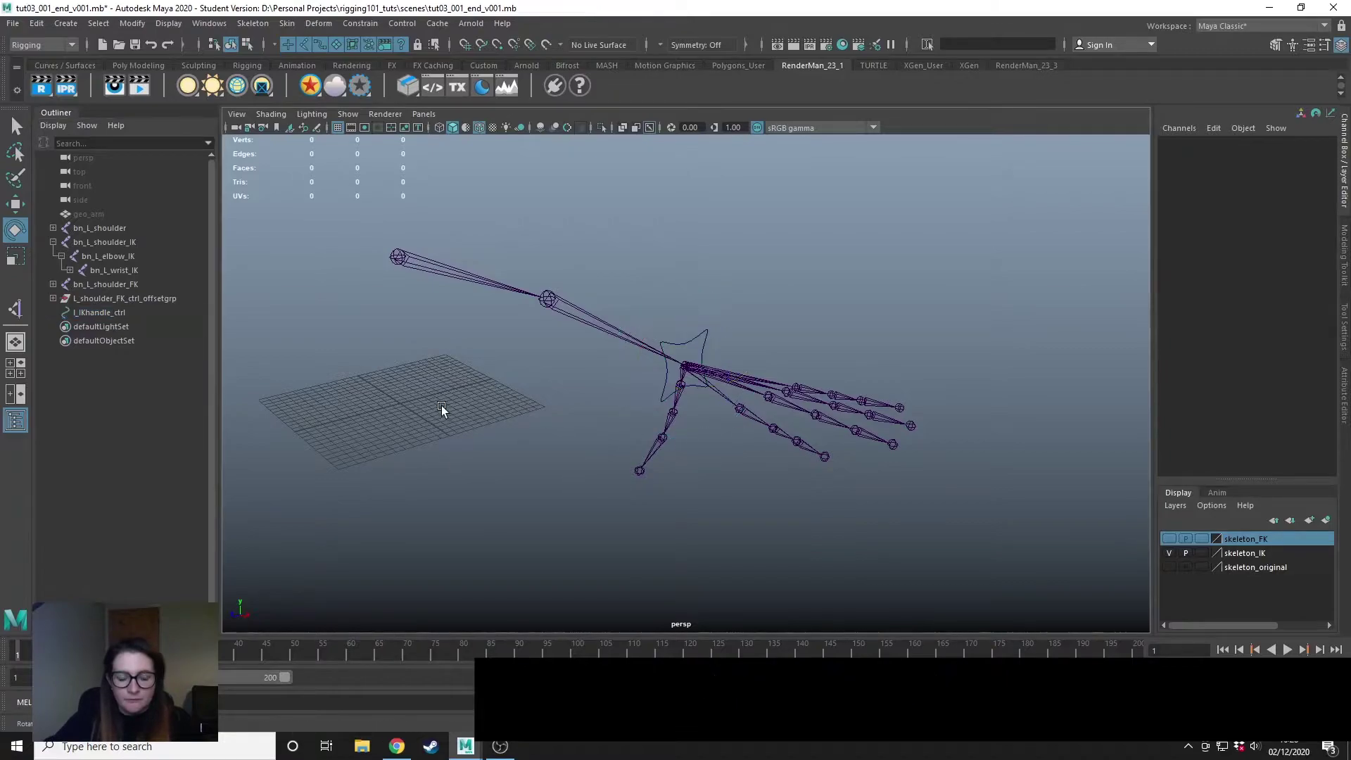
scroll(441, 408, up, 3)
scroll(817, 368, up, 1)
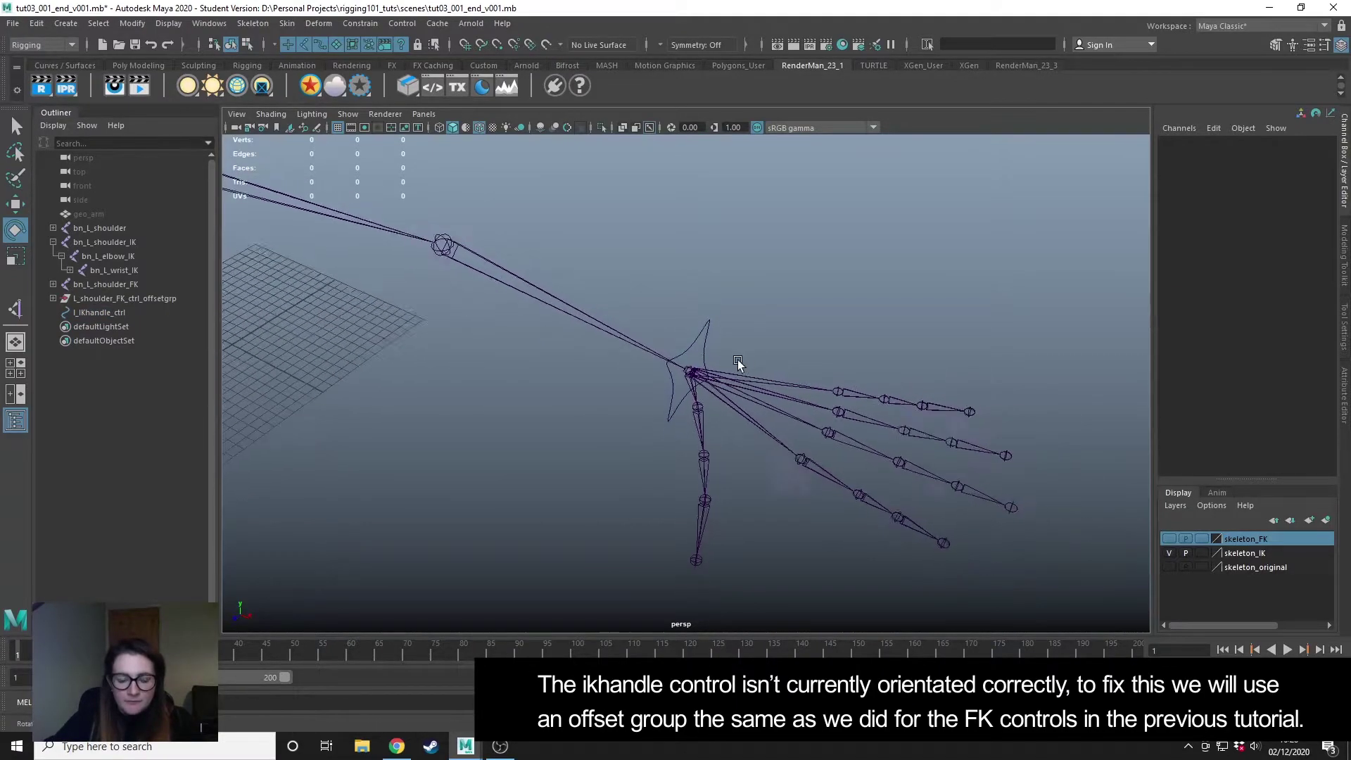
alt+drag(737, 360, 689, 425)
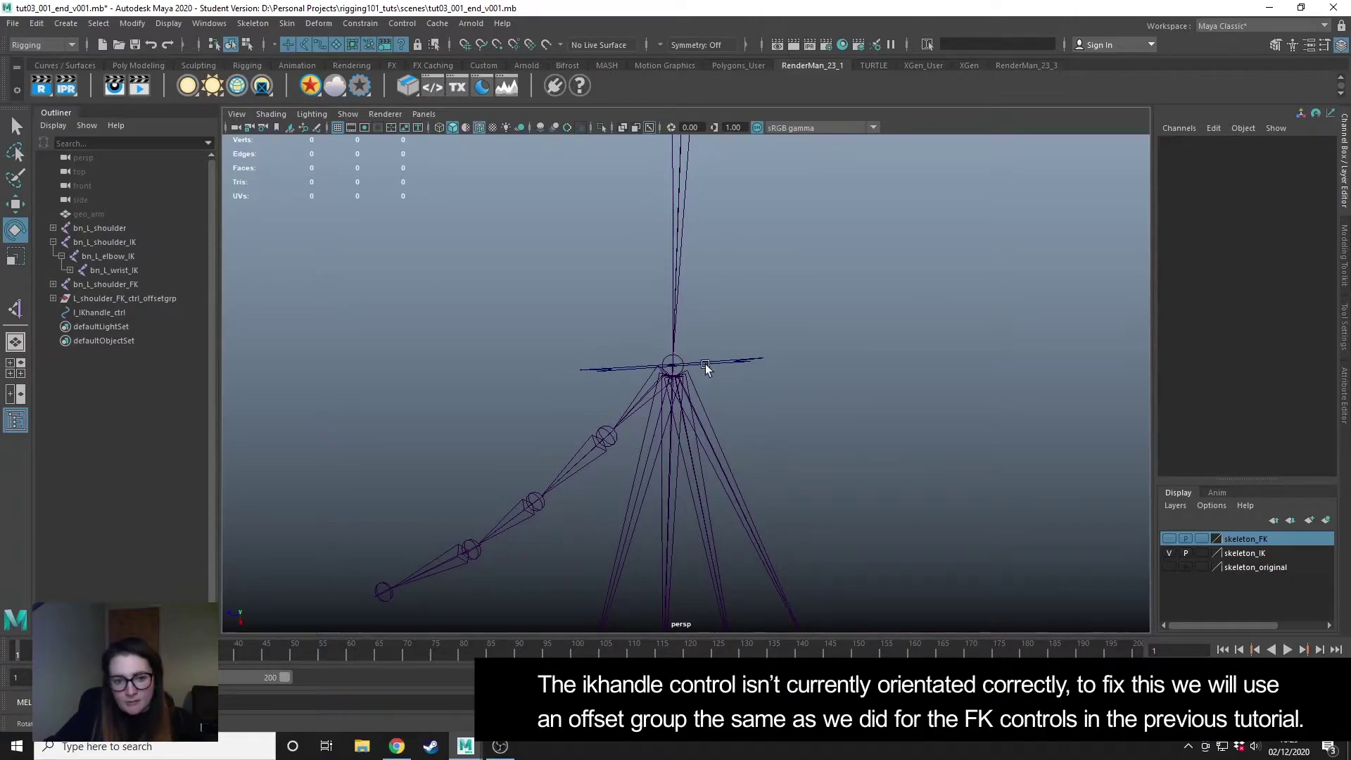
Group l_IKhandle_ctrl with Ctrl+G and name the group l_IKhandle_ctrl_offsetgrp.
click(744, 361)
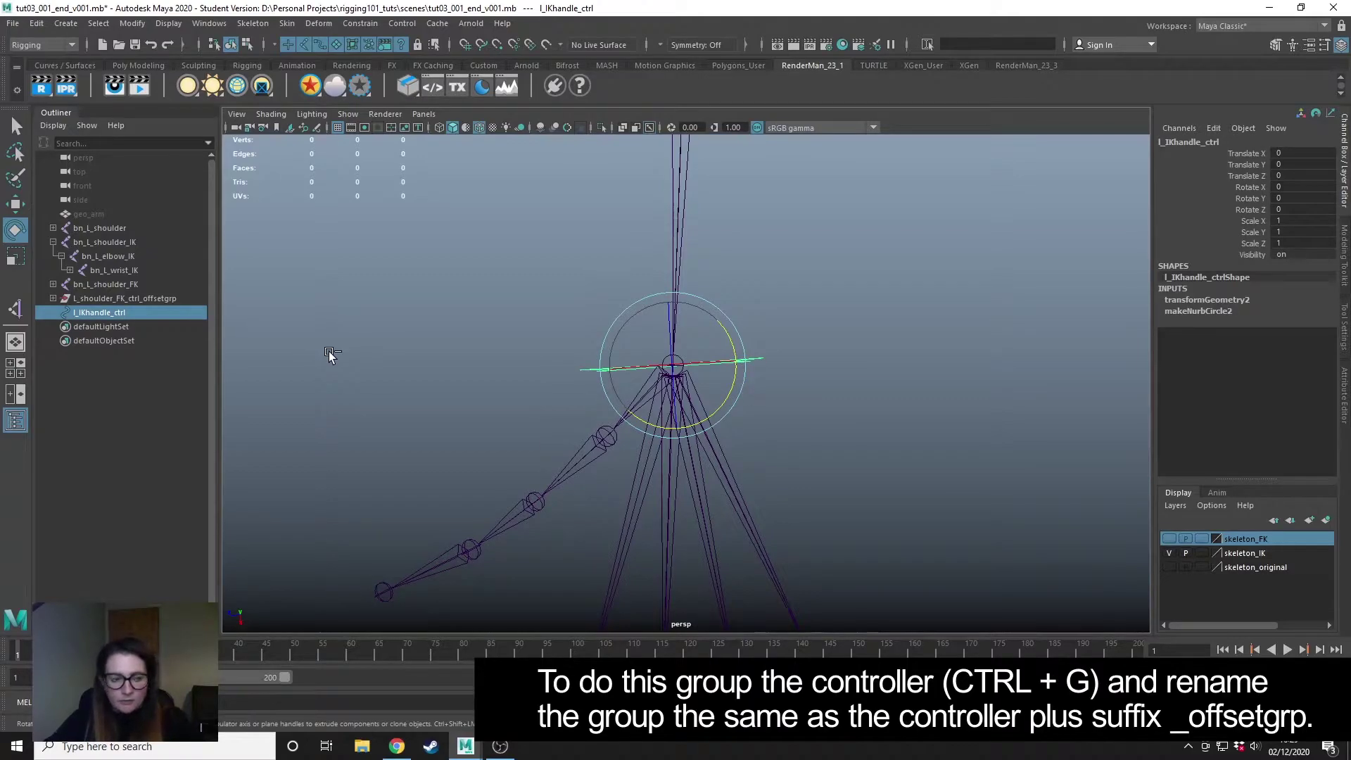
key(ctrl+g)
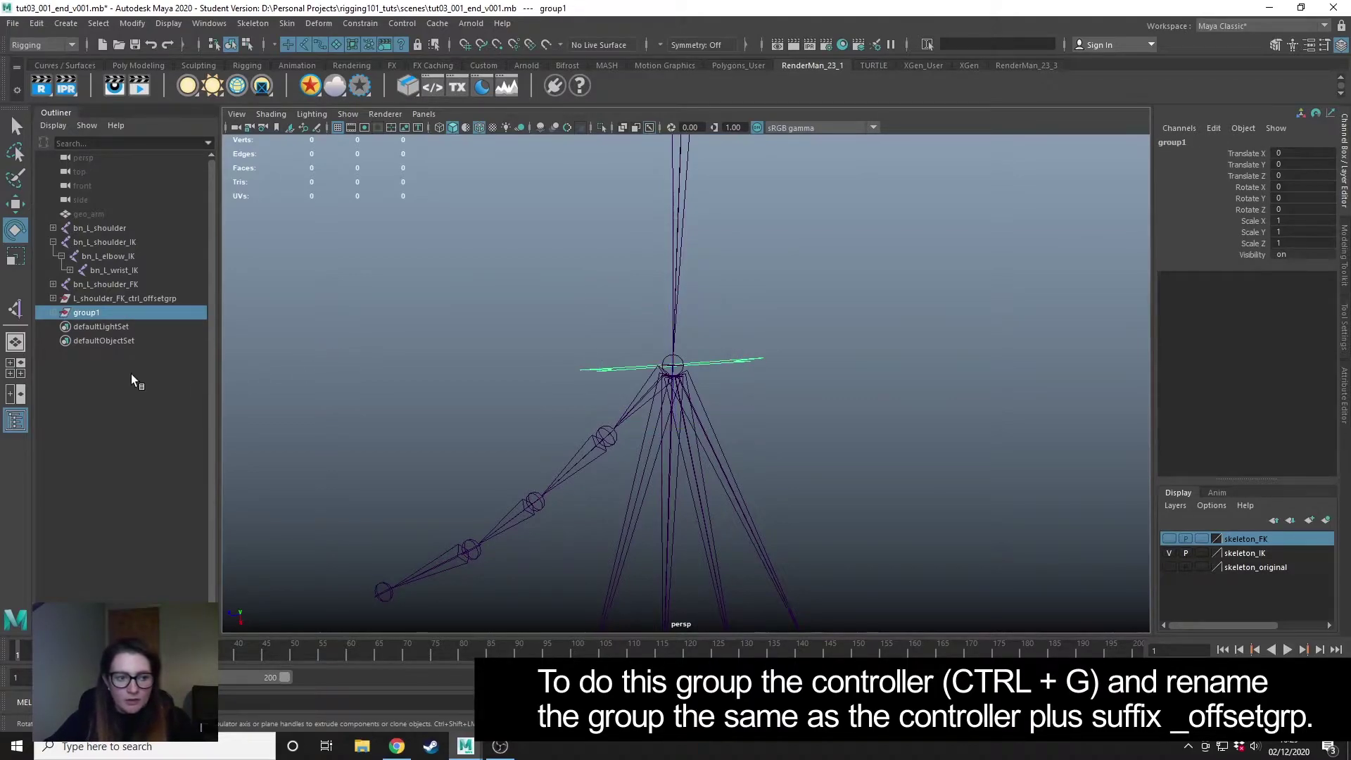
click(53, 313)
double_click(124, 327)
key(ctrl+c)
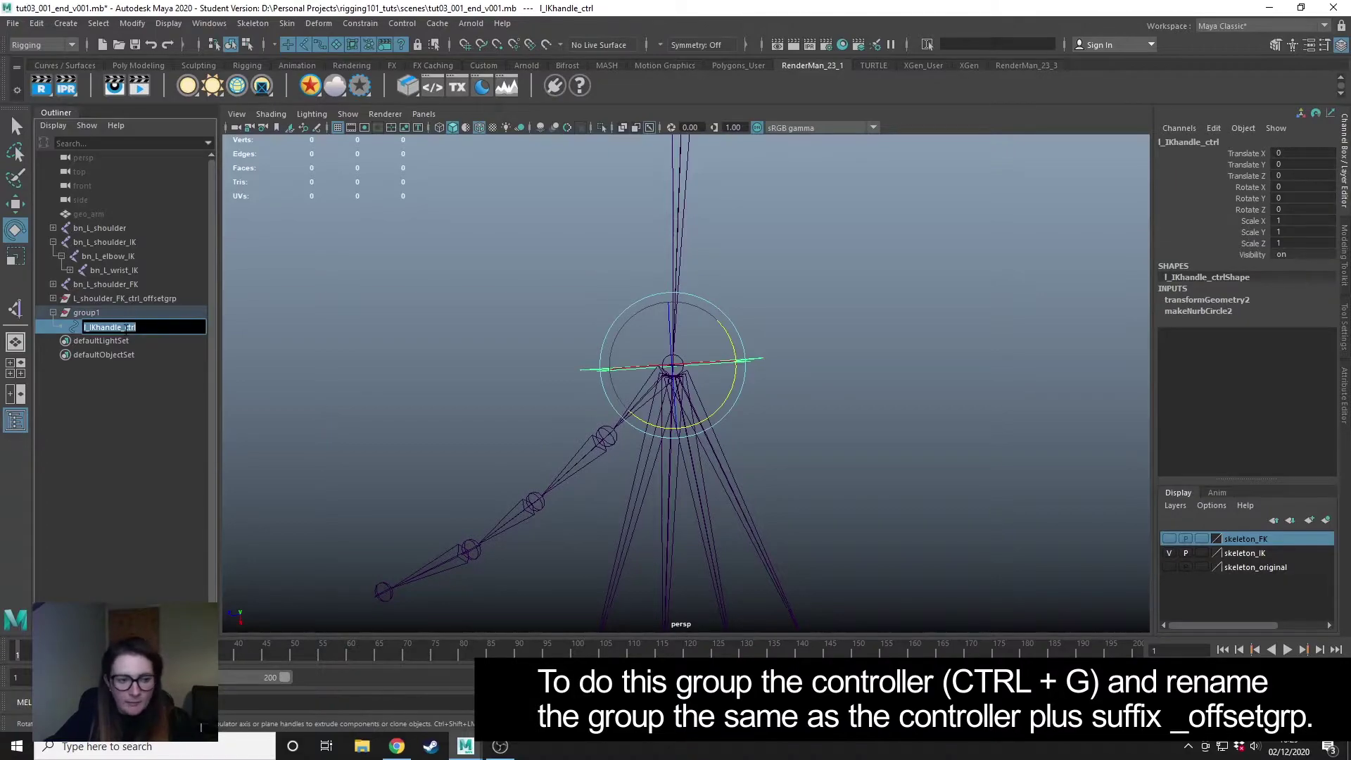
double_click(98, 314)
key(ctrl+v)
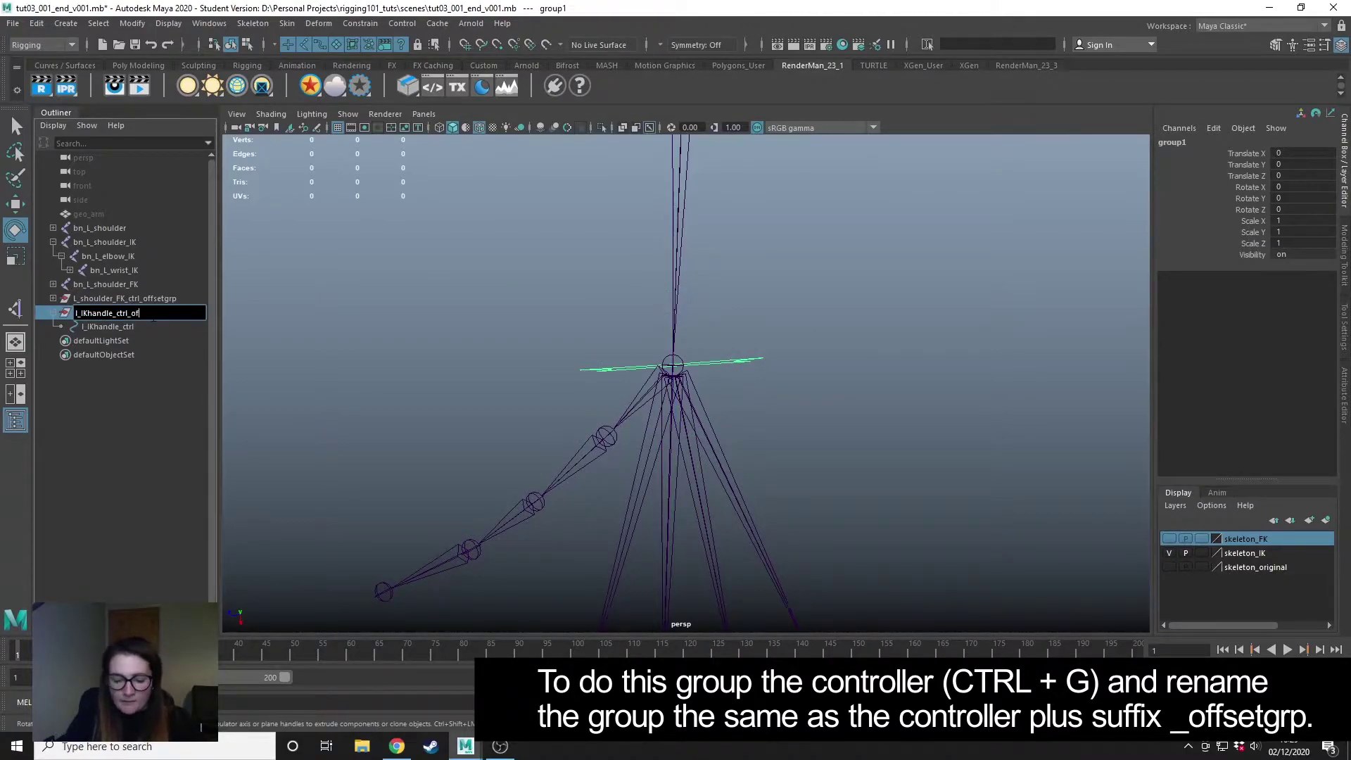
text(_offsetgrp)
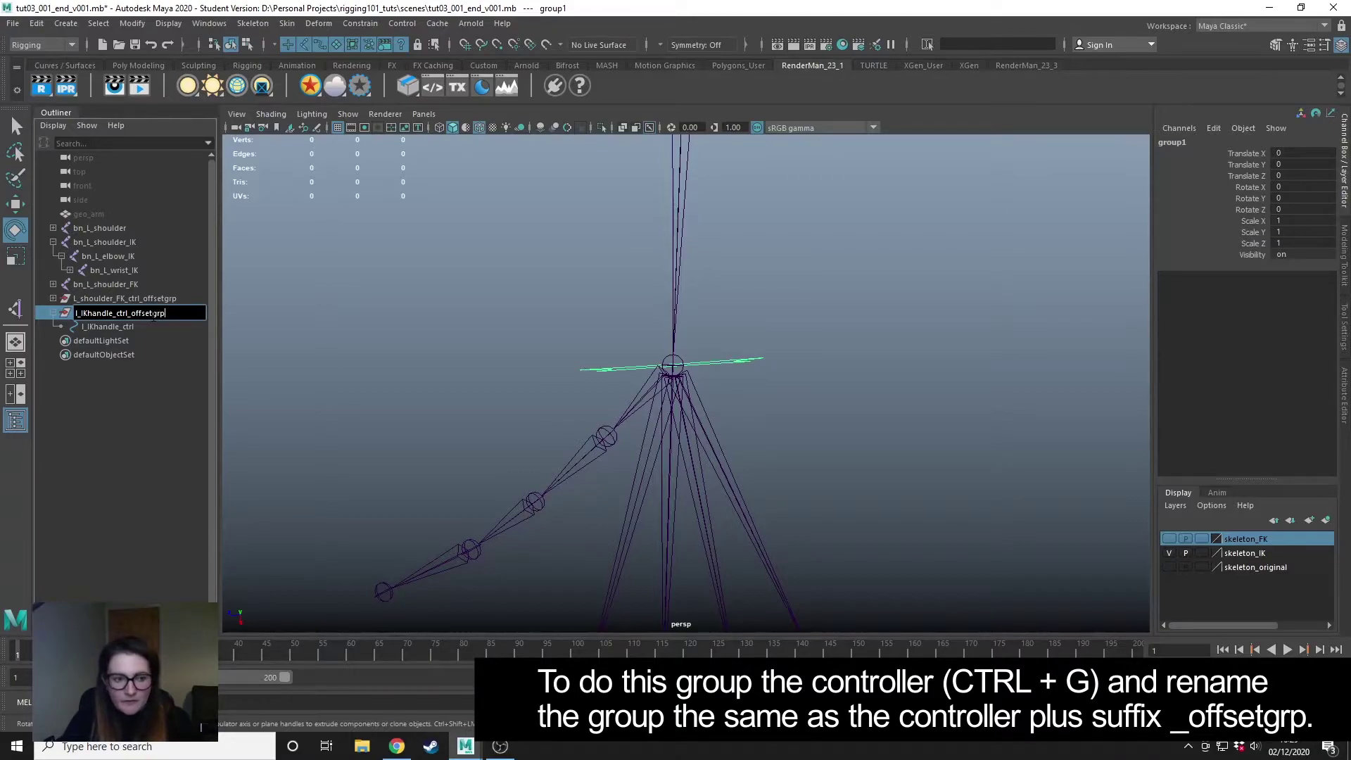
key(Return)
Centre the pivot of l_IKhandle_ctrl_offsetgrp.
click(361, 348)
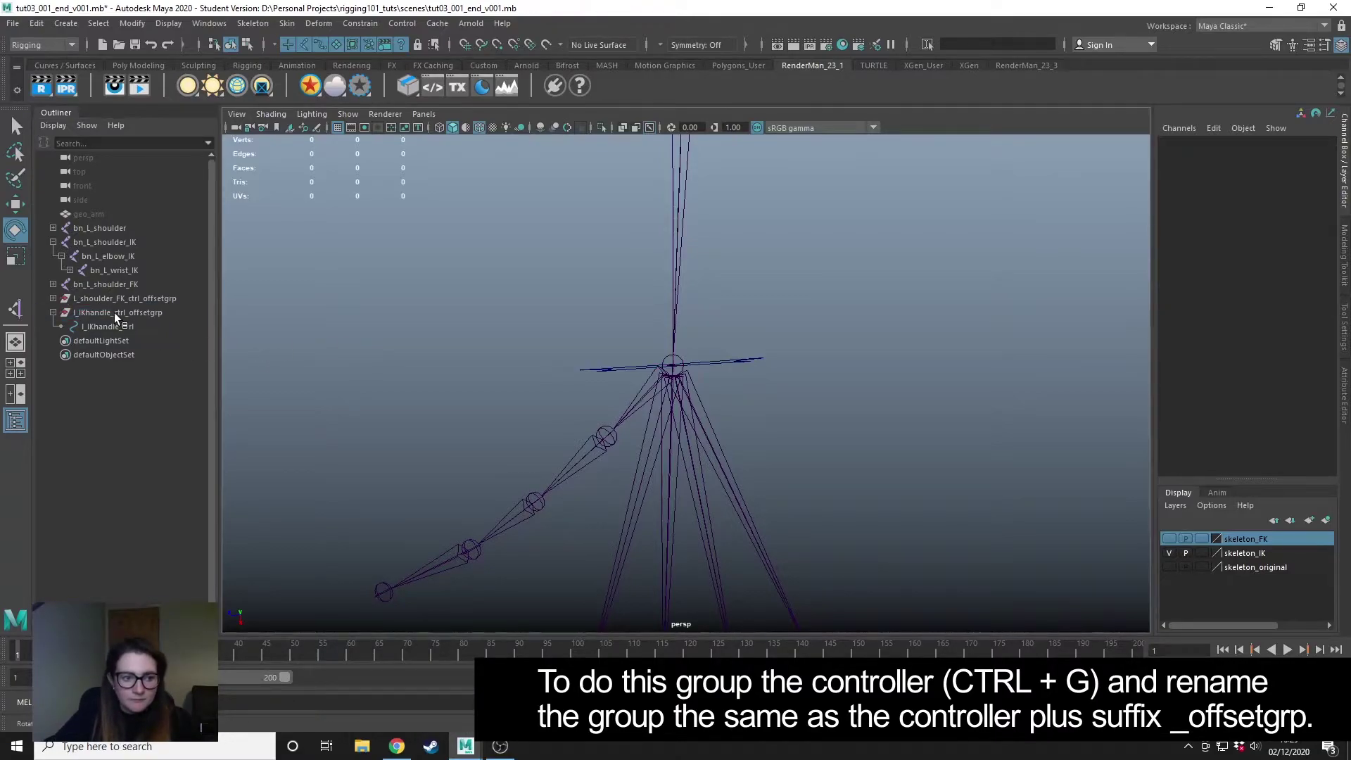
click(114, 311)
ctrl+click(158, 318)
click(158, 315)
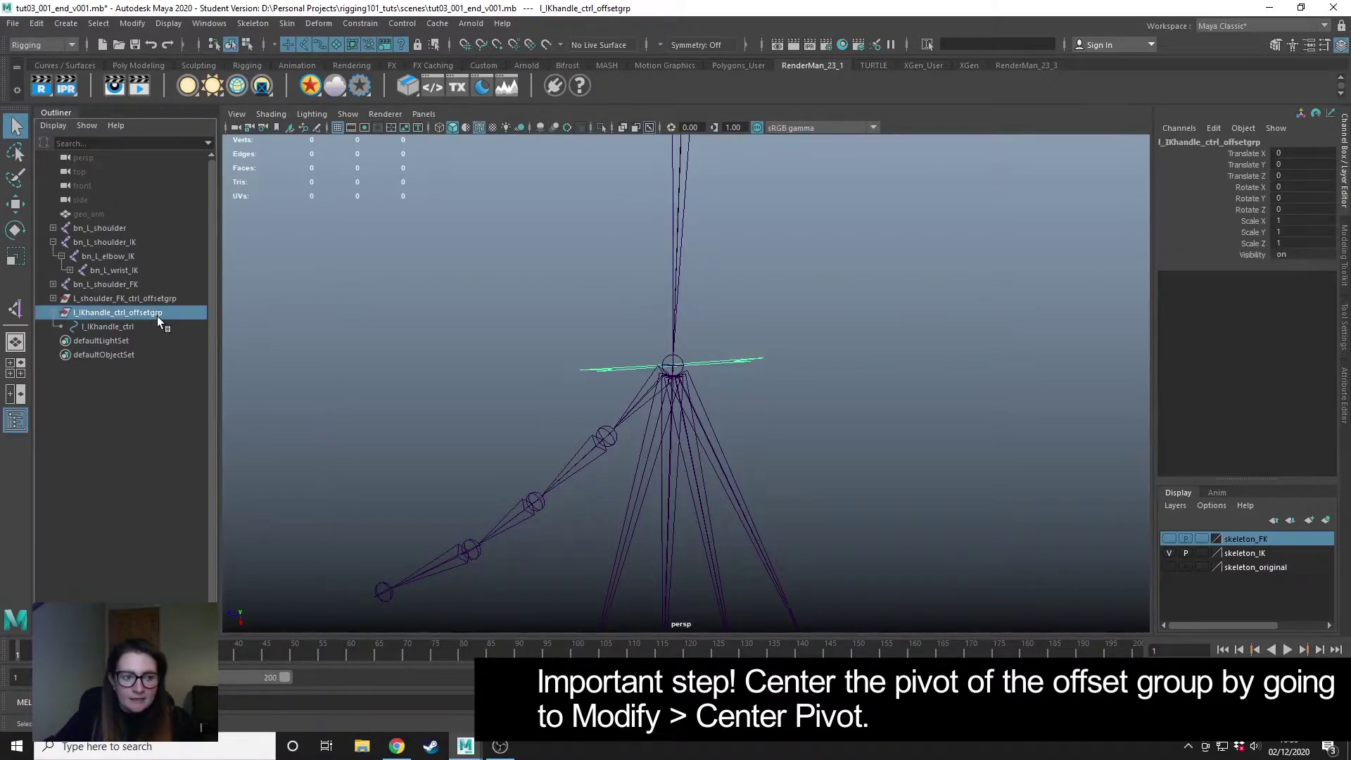
click(133, 23)
click(156, 126)
Parent-constrain l_IKhandle_ctrl_offsetgrp to bn_L_wrist_IK with Maintain Offset off, then check both objects' values.
click(114, 270)
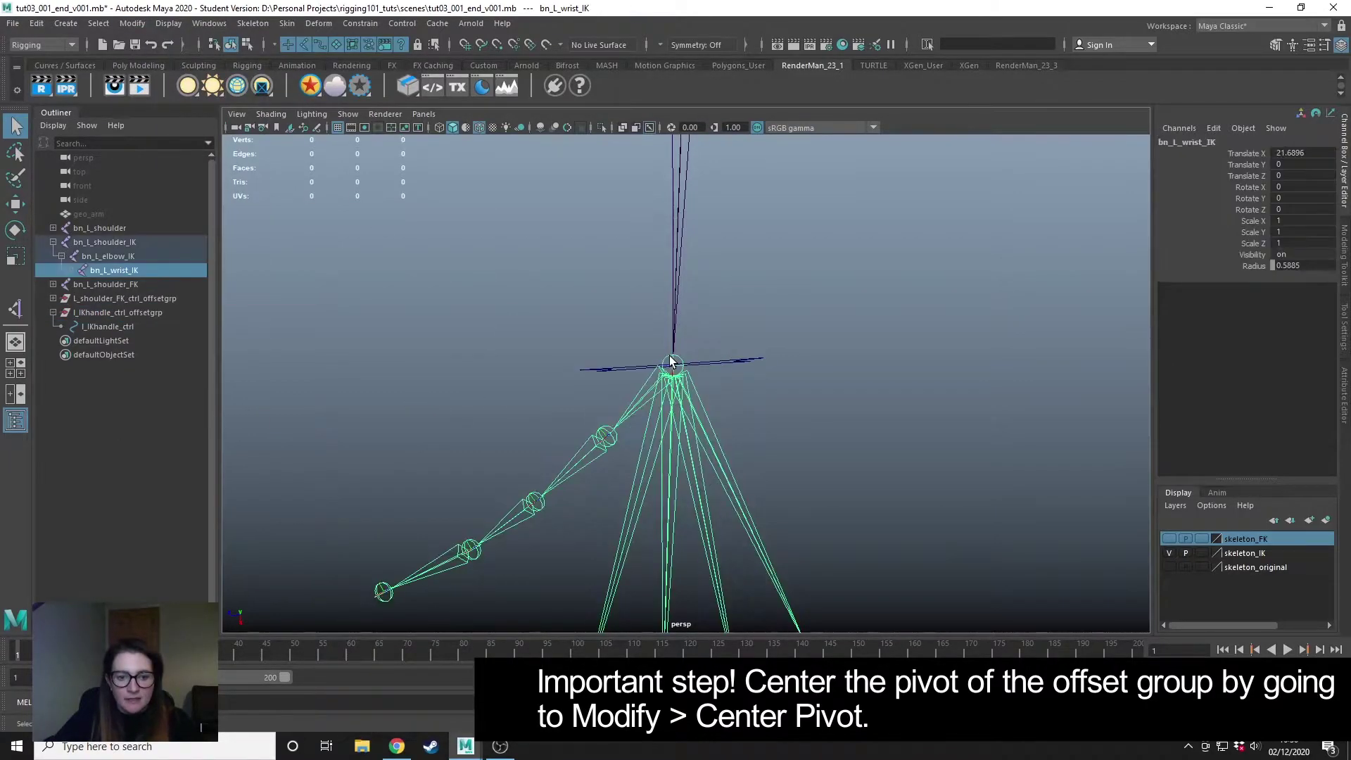
ctrl+click(149, 311)
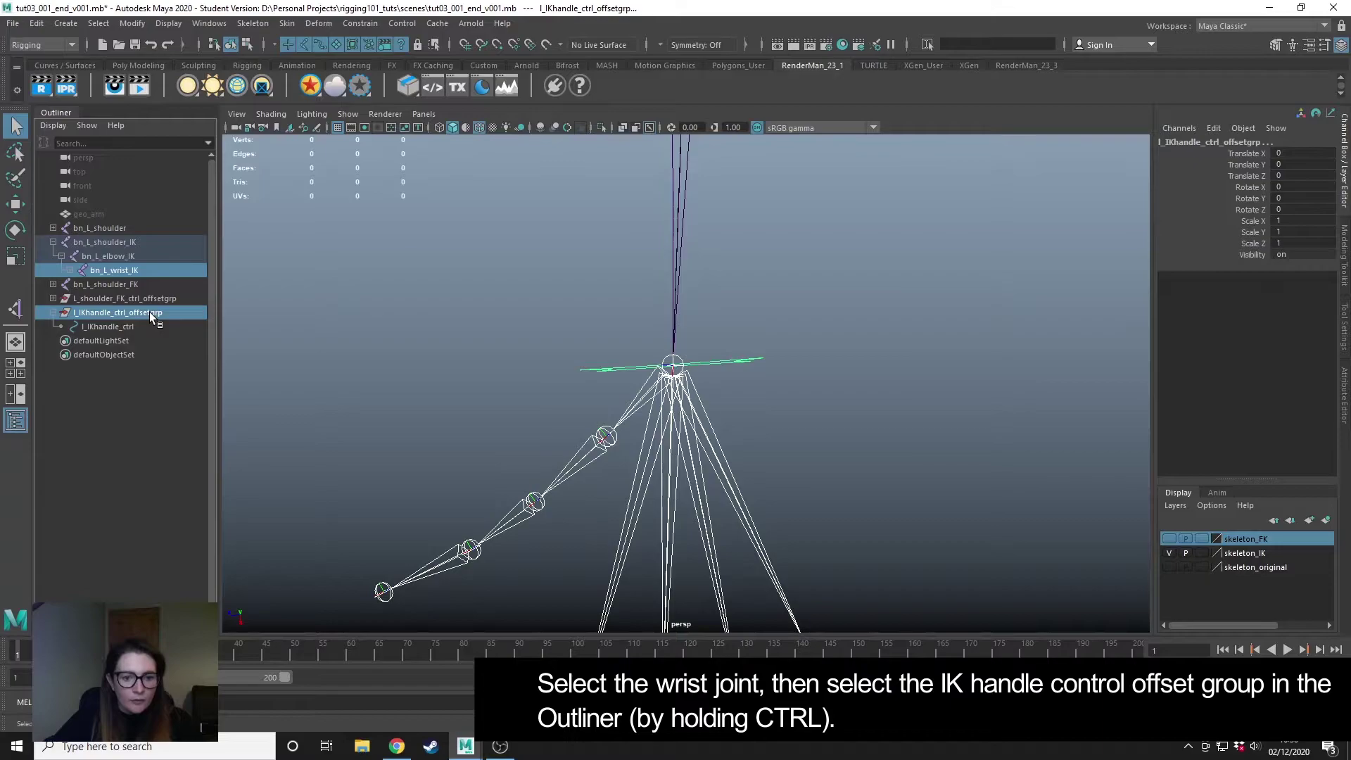
click(366, 24)
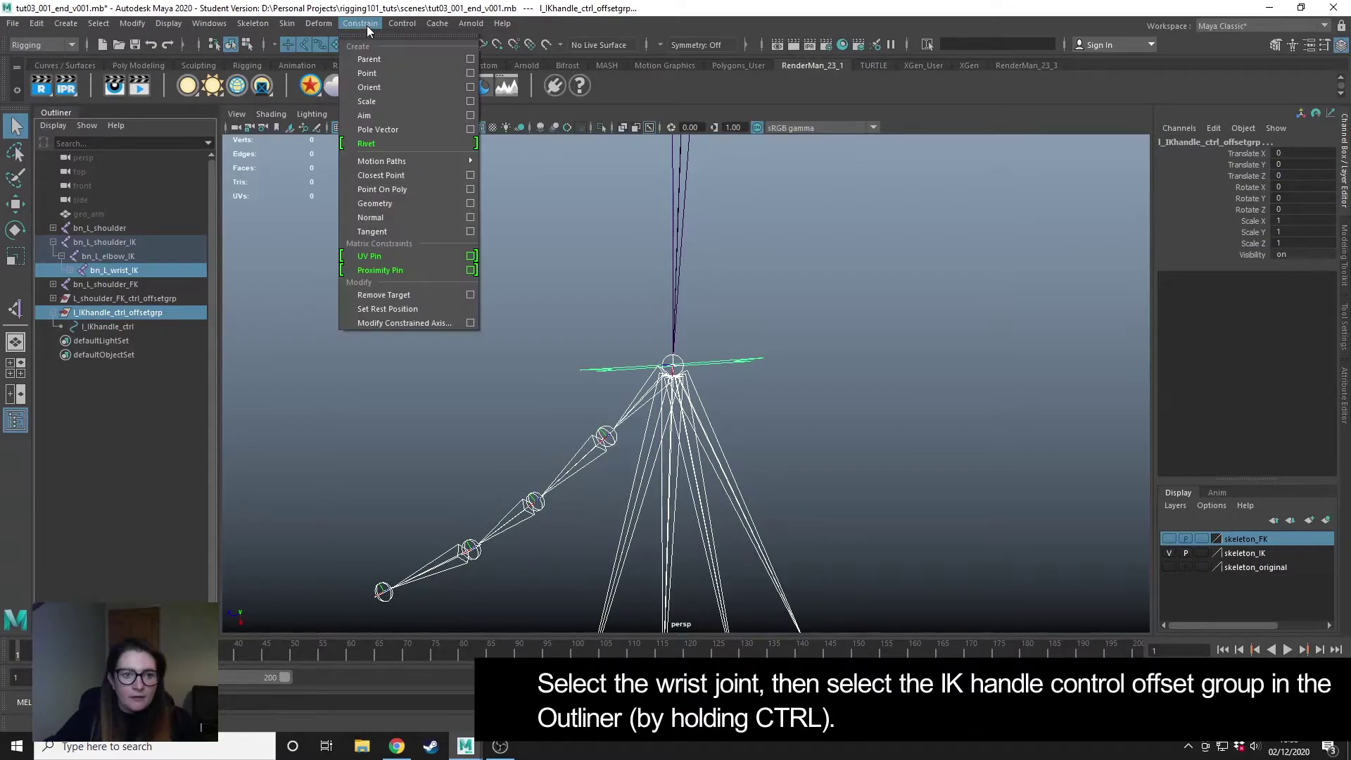
click(470, 59)
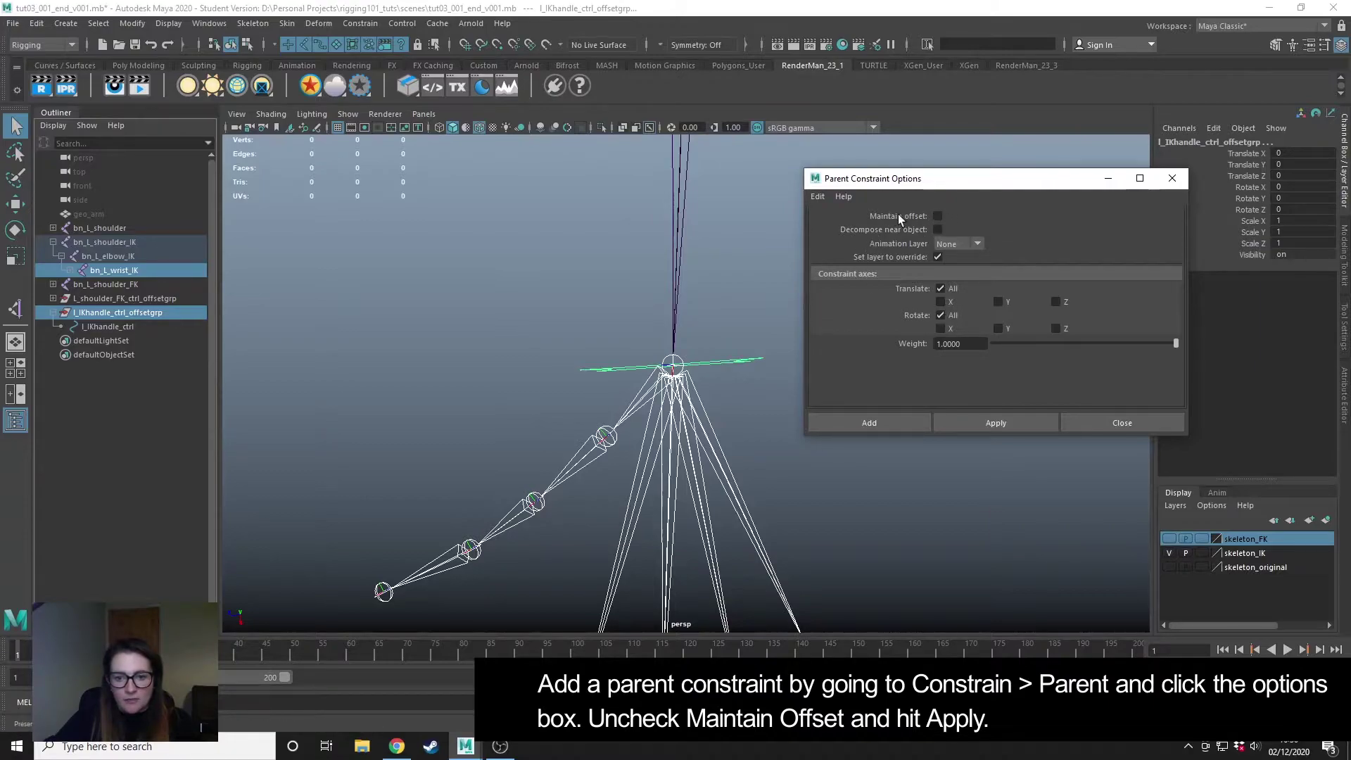
click(1002, 420)
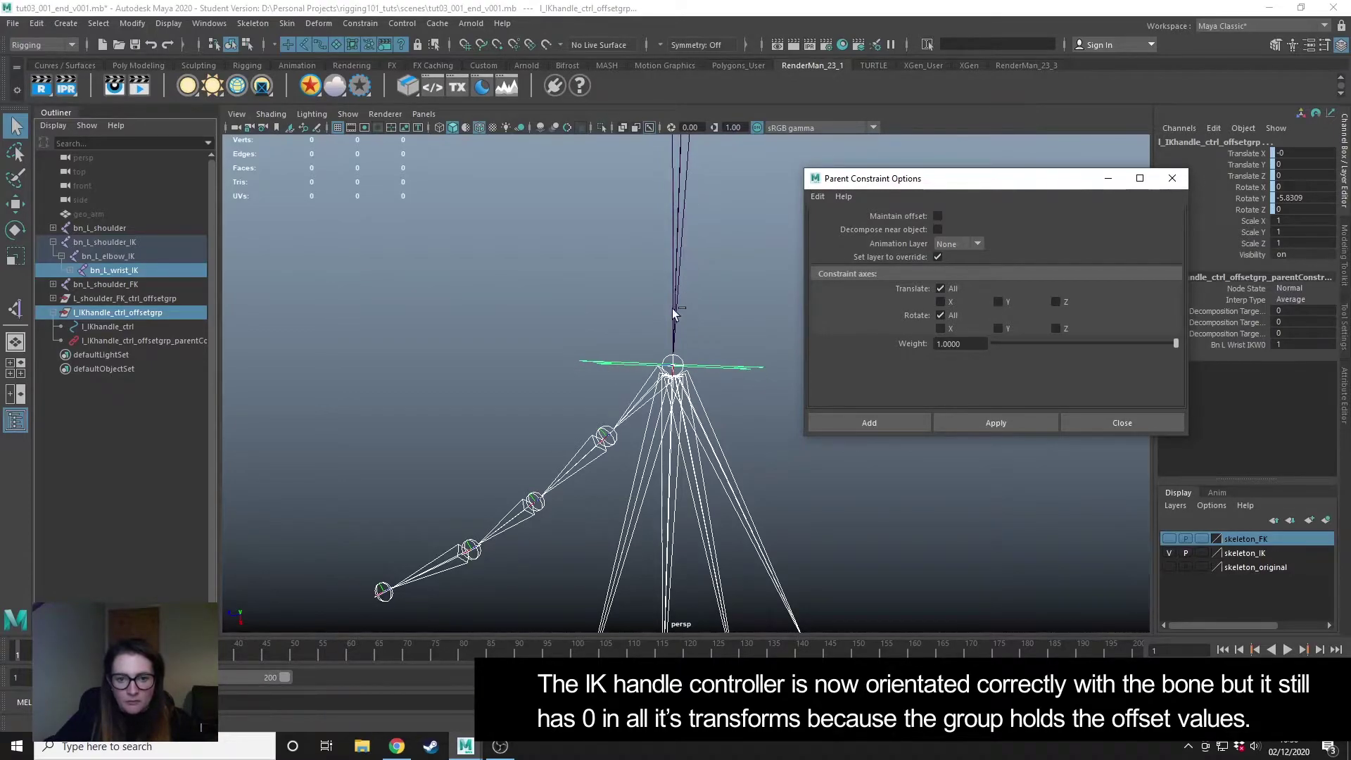
click(1123, 422)
click(1108, 420)
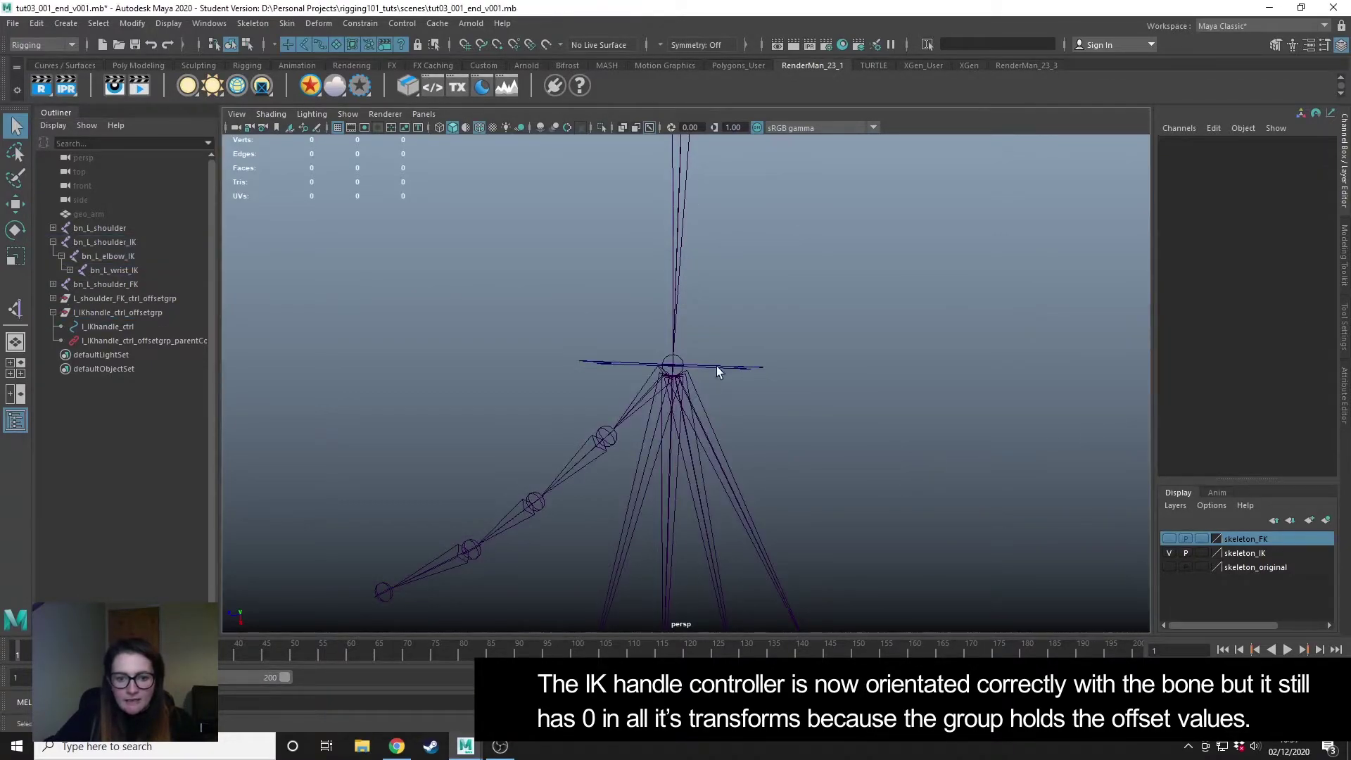
click(716, 366)
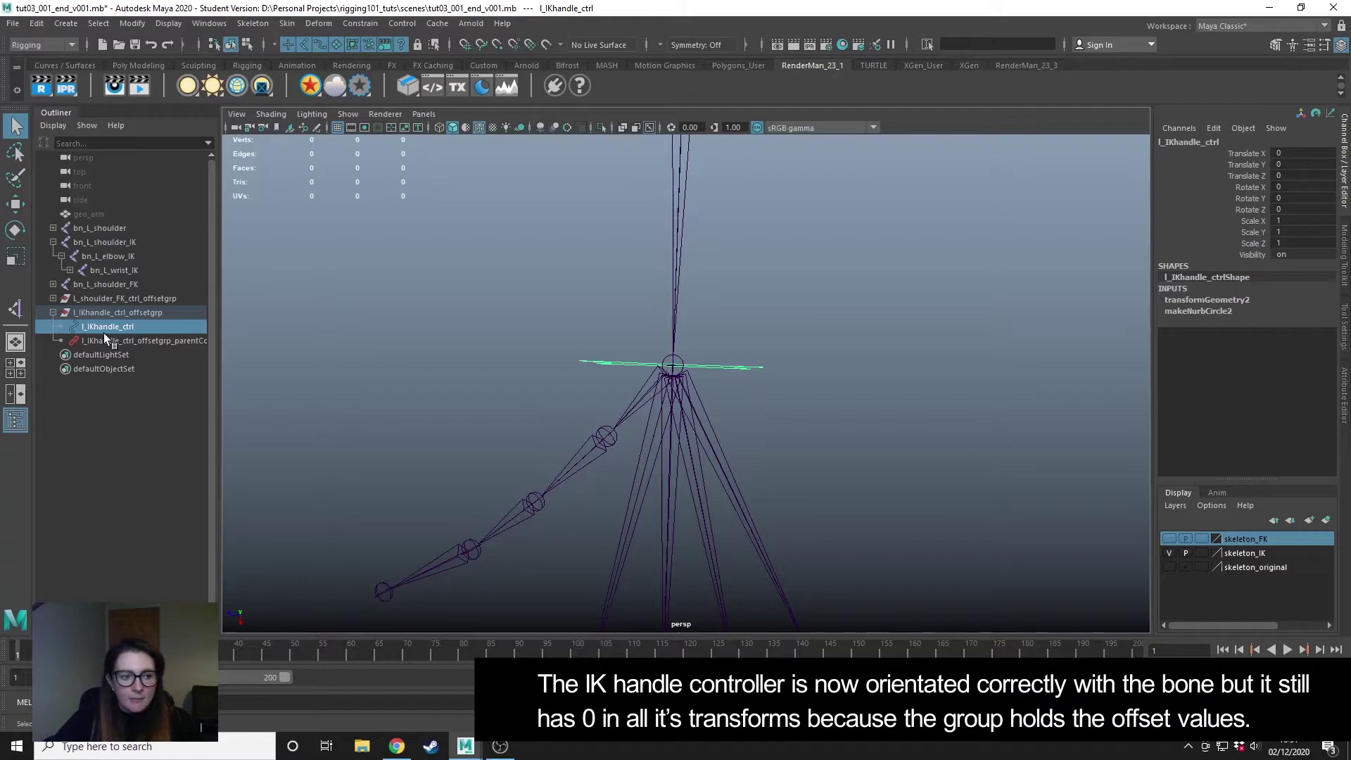
click(128, 312)
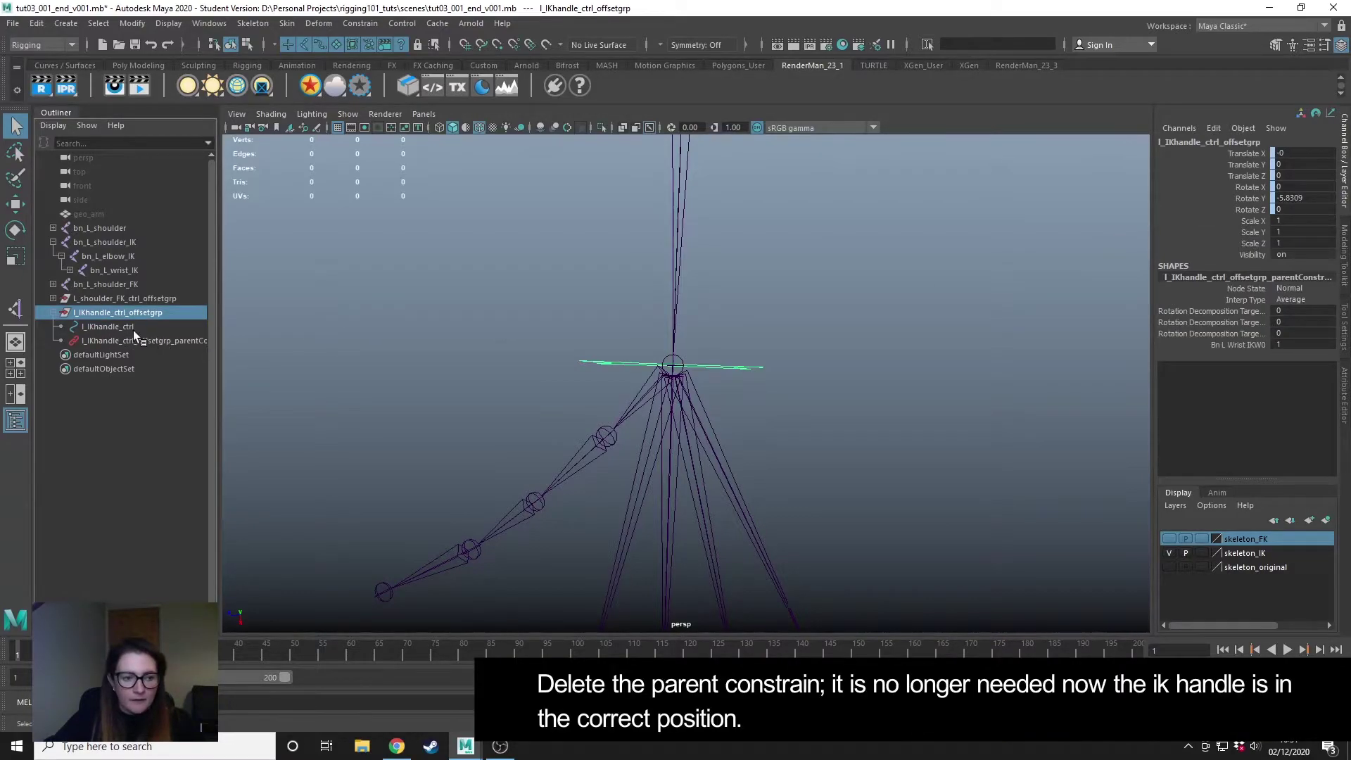
Delete the offset group's parent constraint node, leaving l_IKhandle_ctrl aligned to the wrist.
click(109, 327)
click(114, 340)
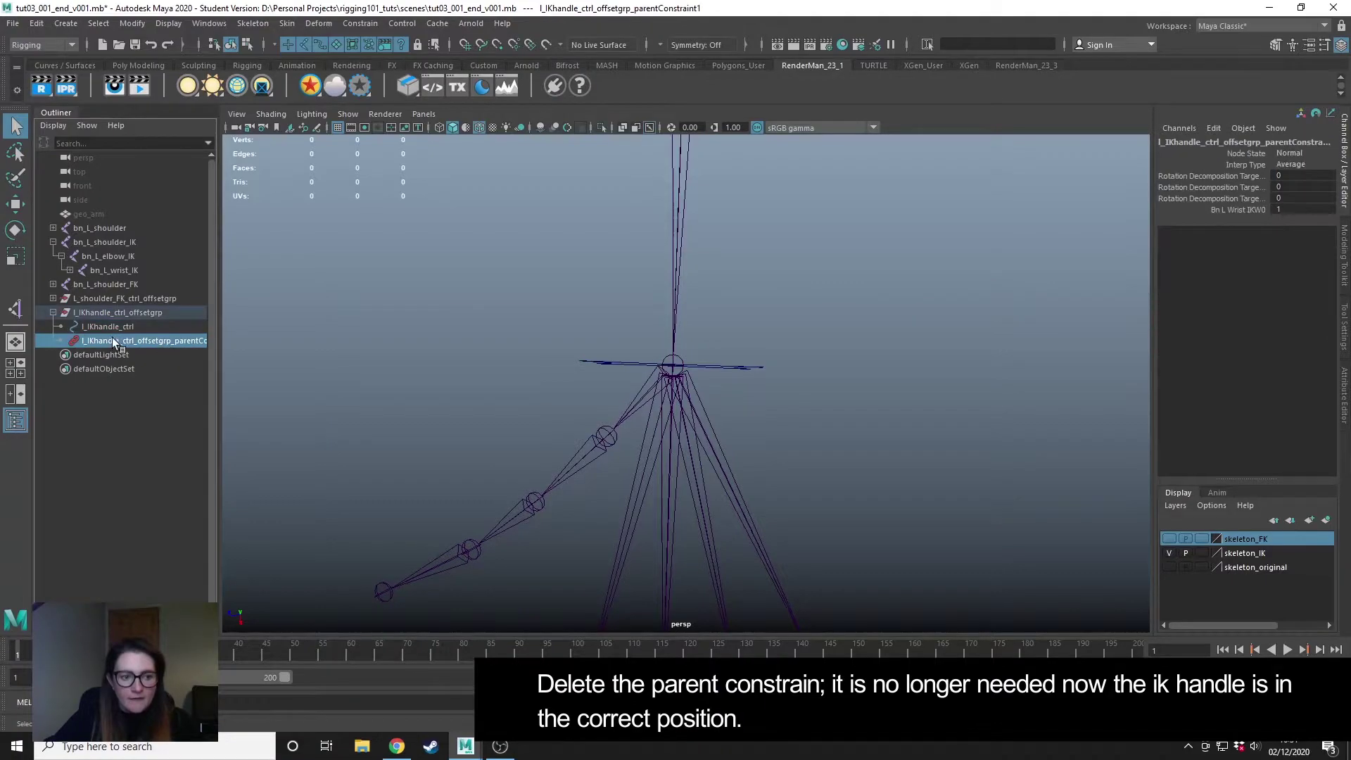
key(Delete)
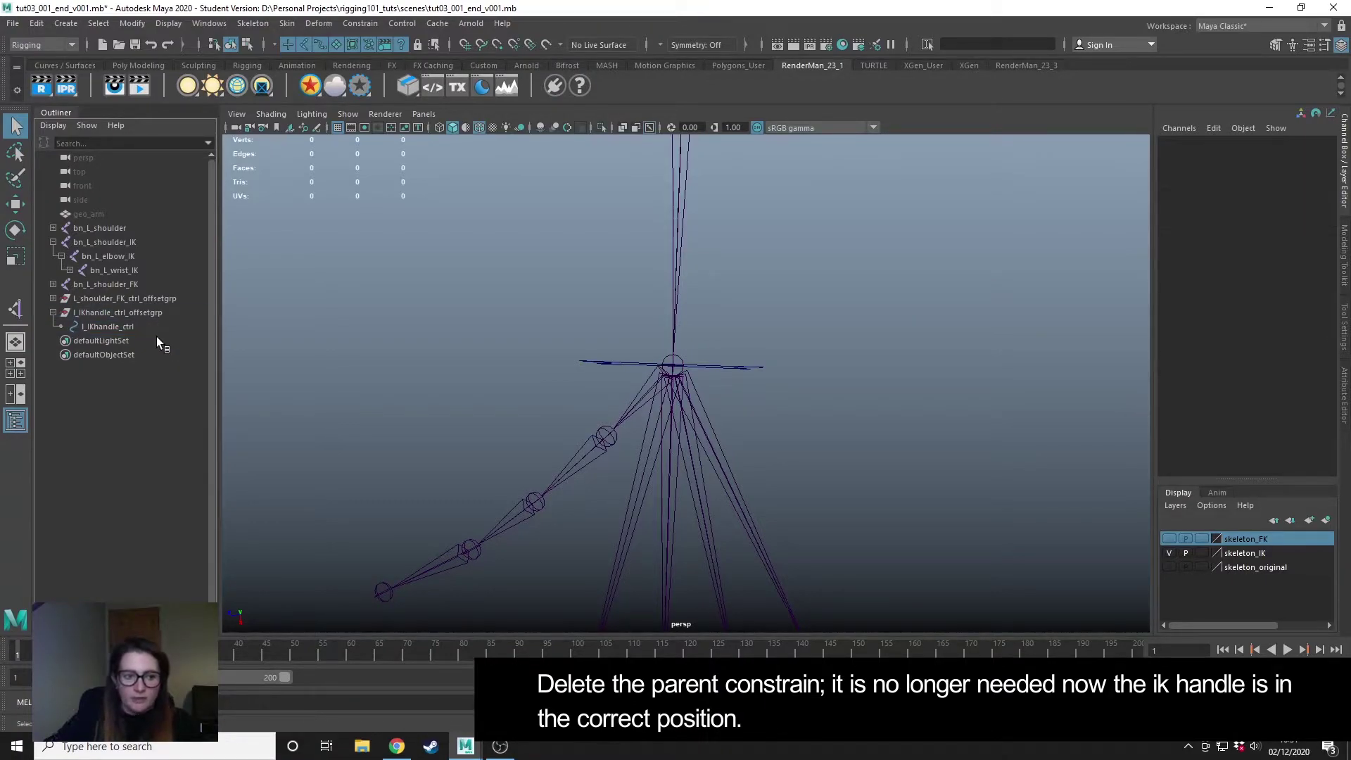
click(601, 360)
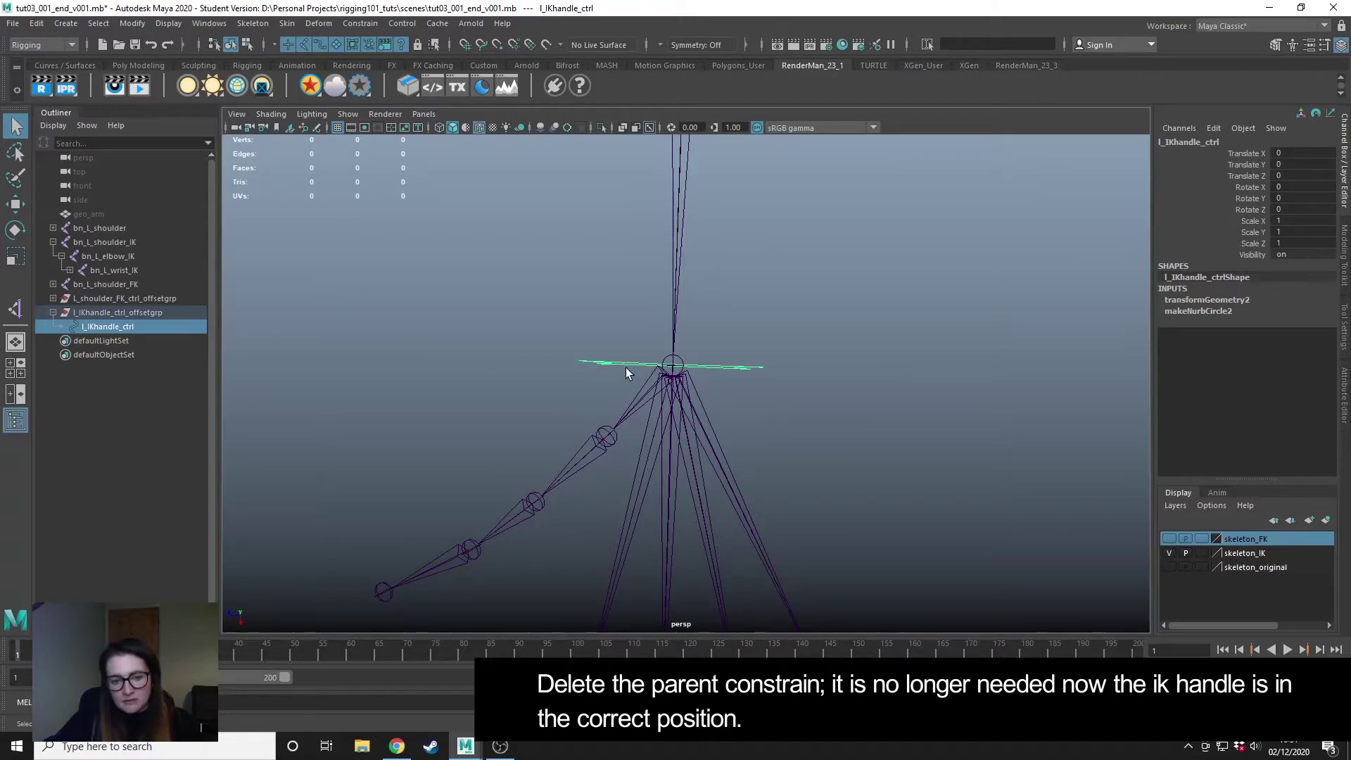
alt+drag(626, 367, 626, 401)
click(819, 332)
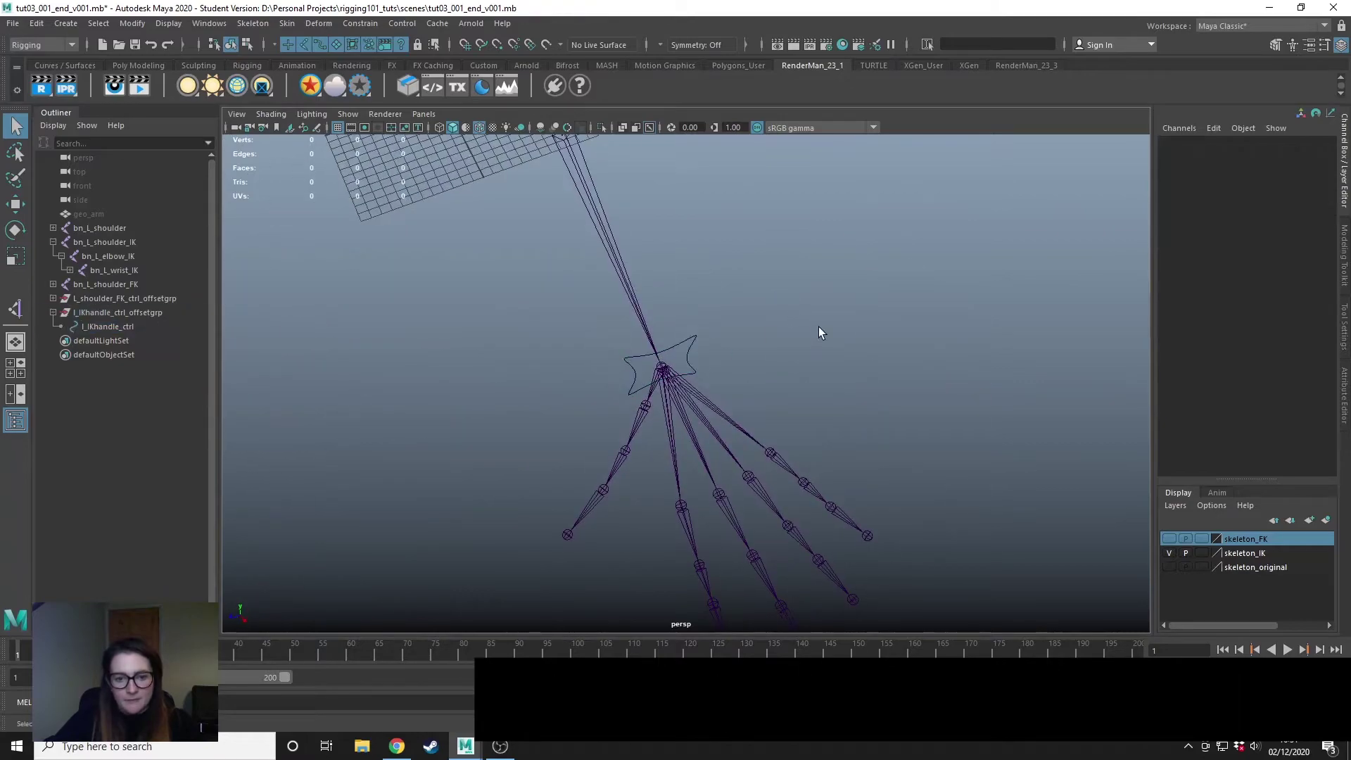
Create a locator and scale it up to about 1.9.
alt+drag(818, 332, 800, 378)
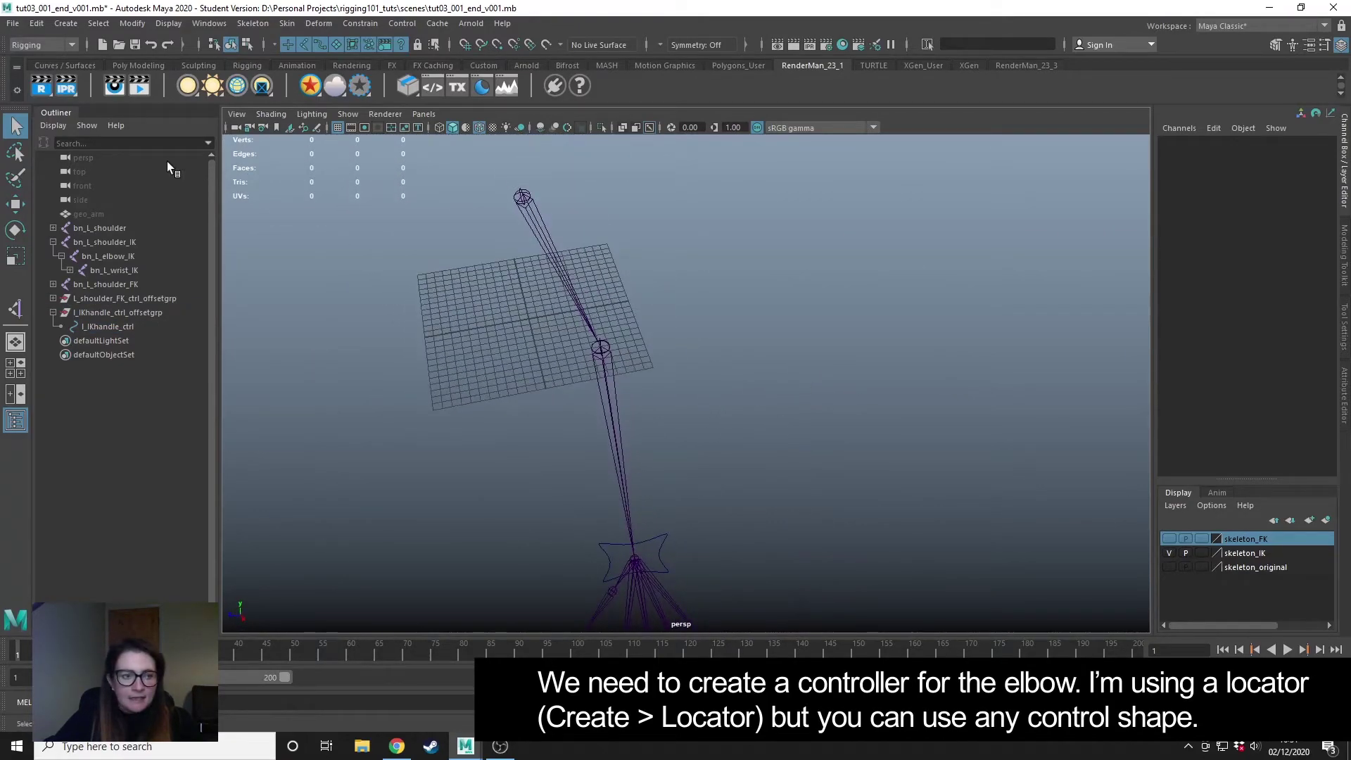
click(66, 23)
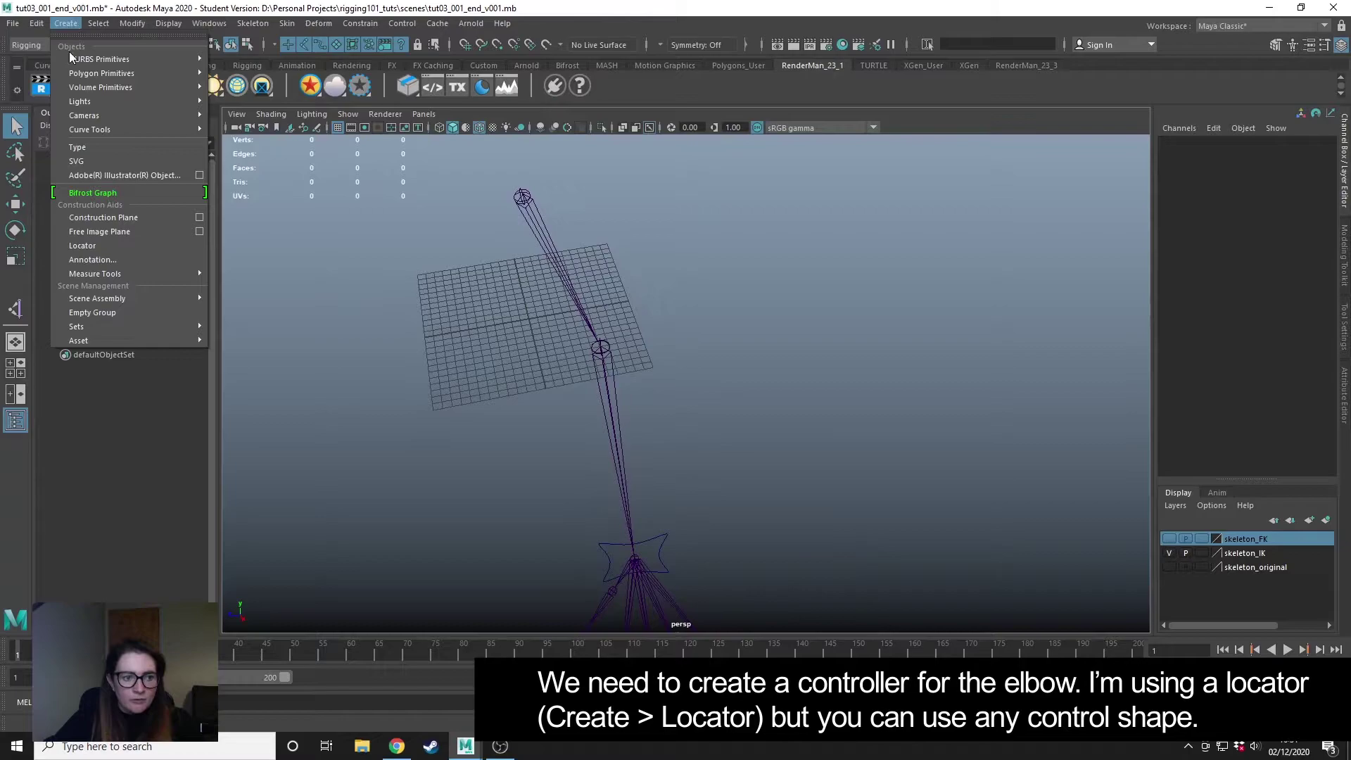
click(106, 246)
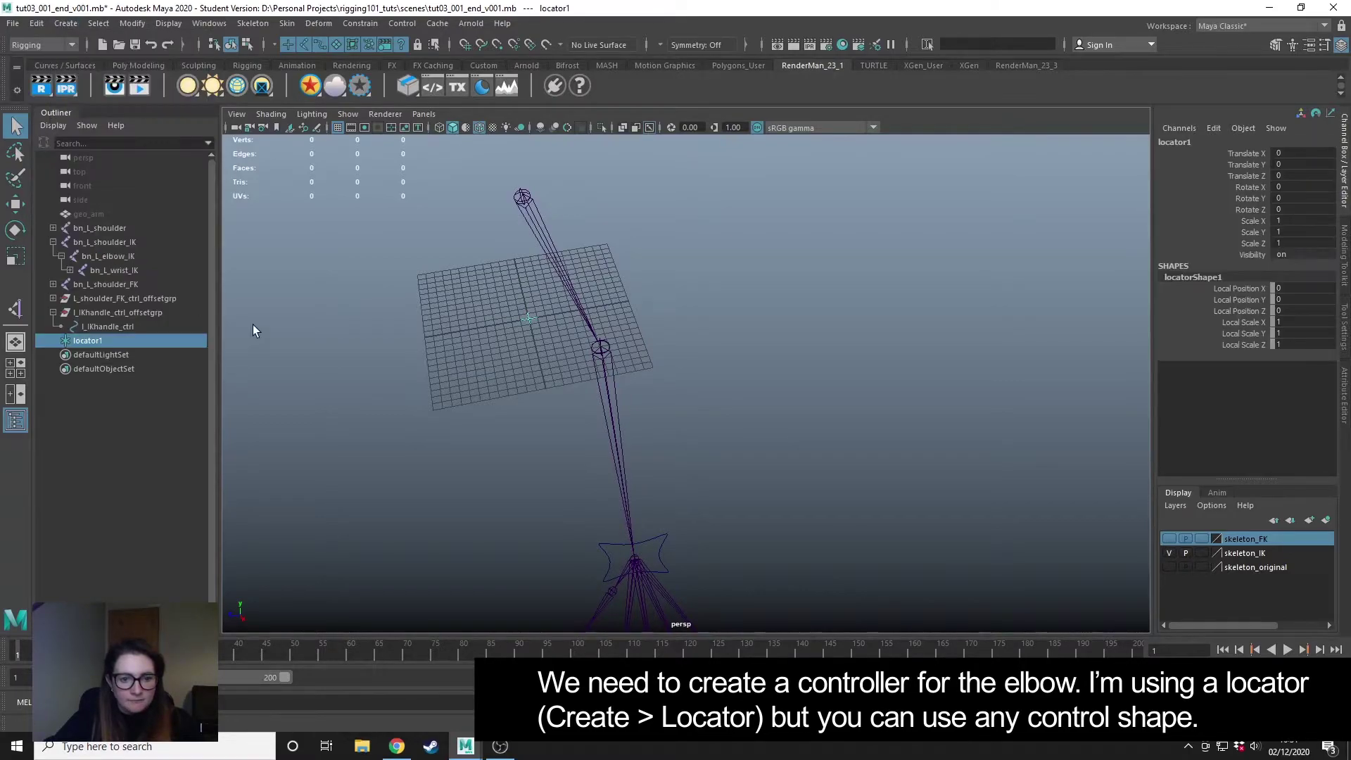
key(w)
key(r)
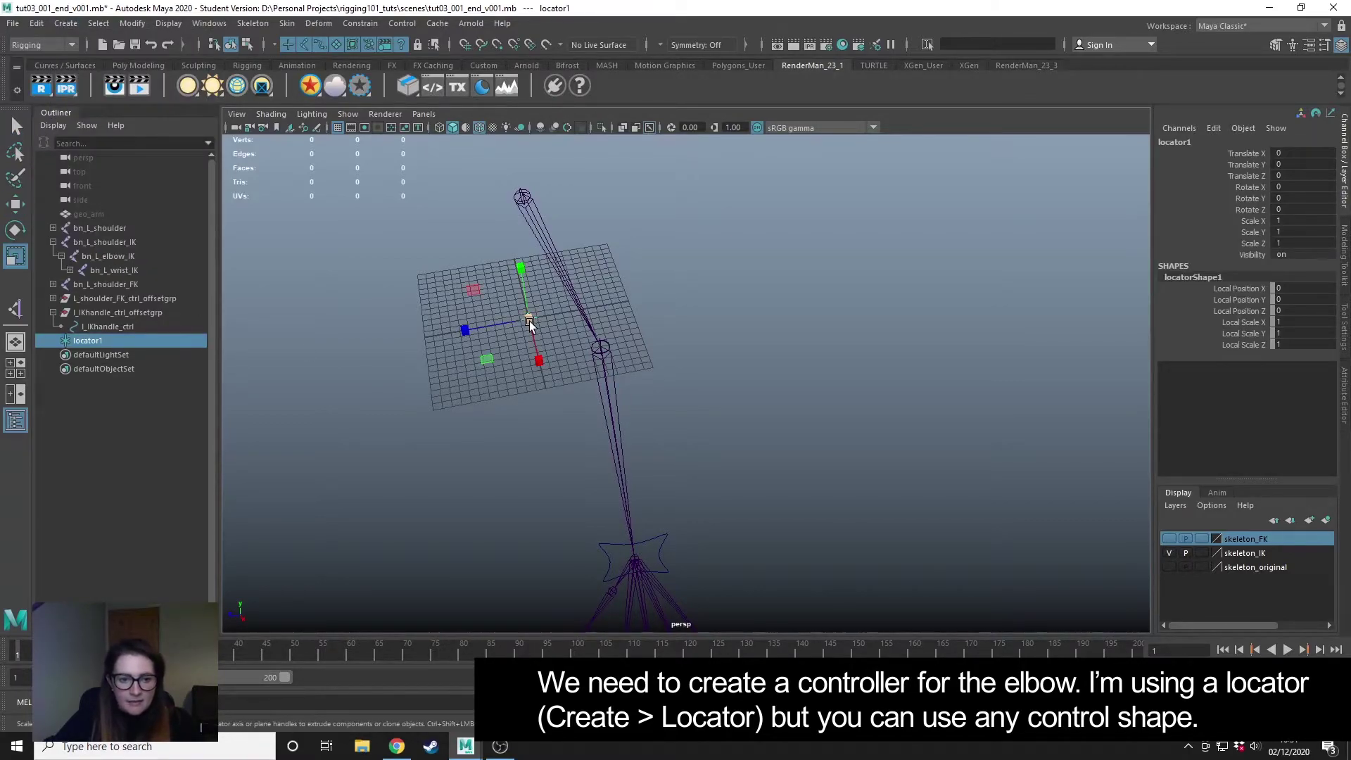
drag(533, 317, 543, 321)
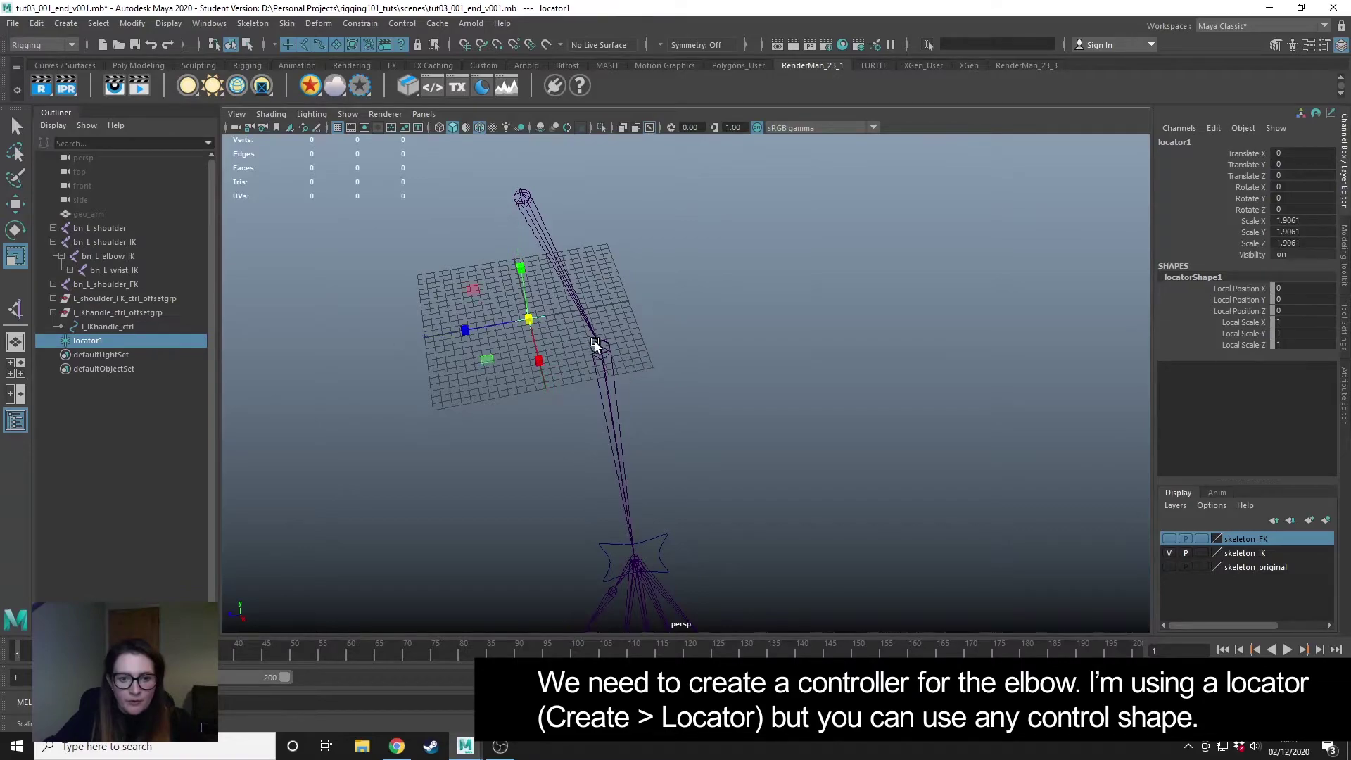
Snap locator1 onto the IK elbow joint, then move it back to Z -15.2561.
key(w)
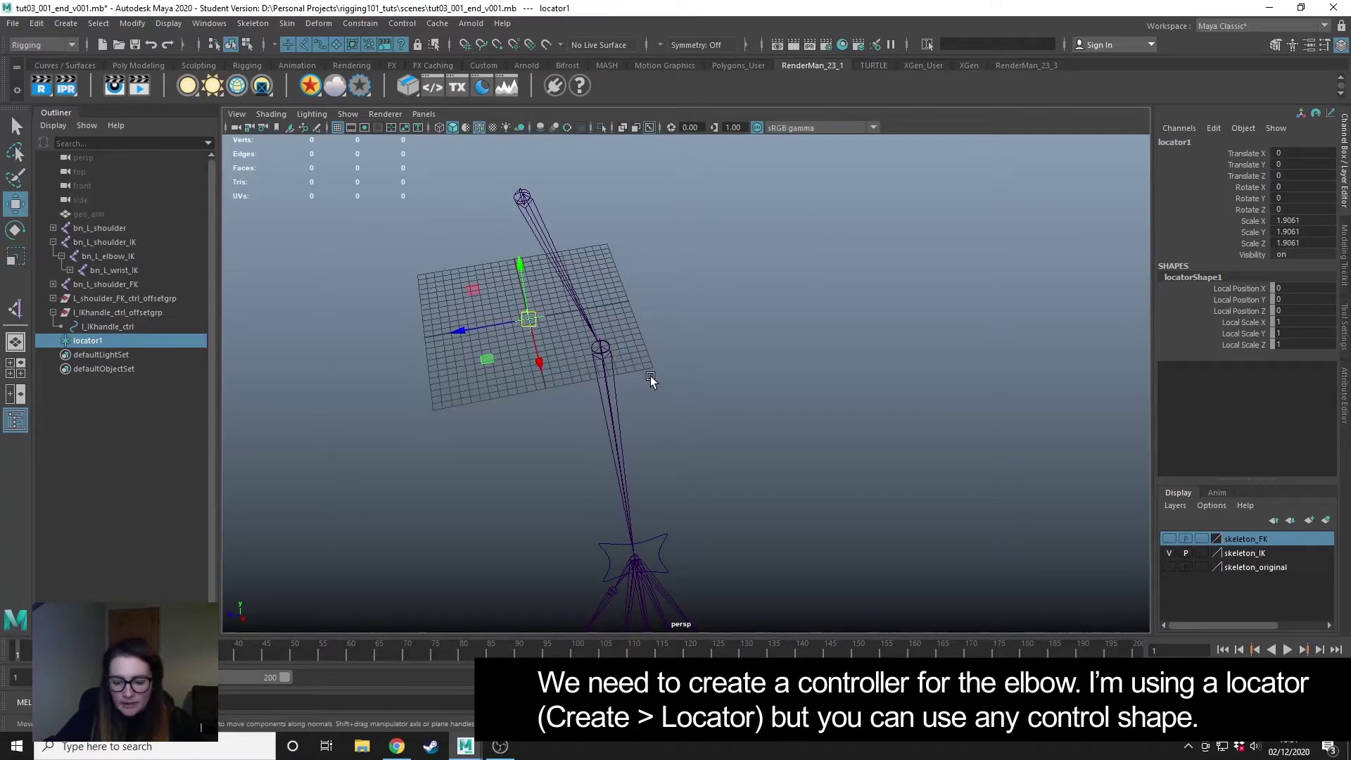
key(v)
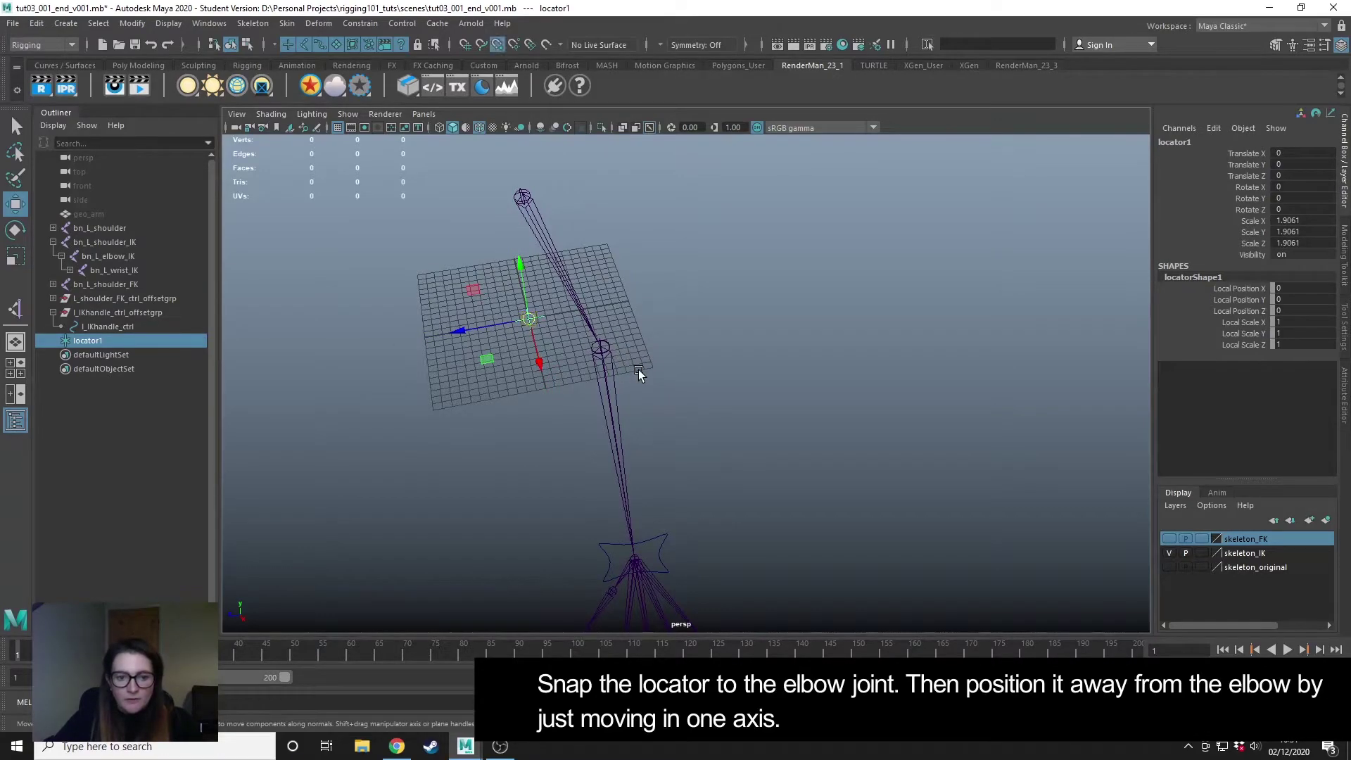
middle_drag(605, 341, 599, 348)
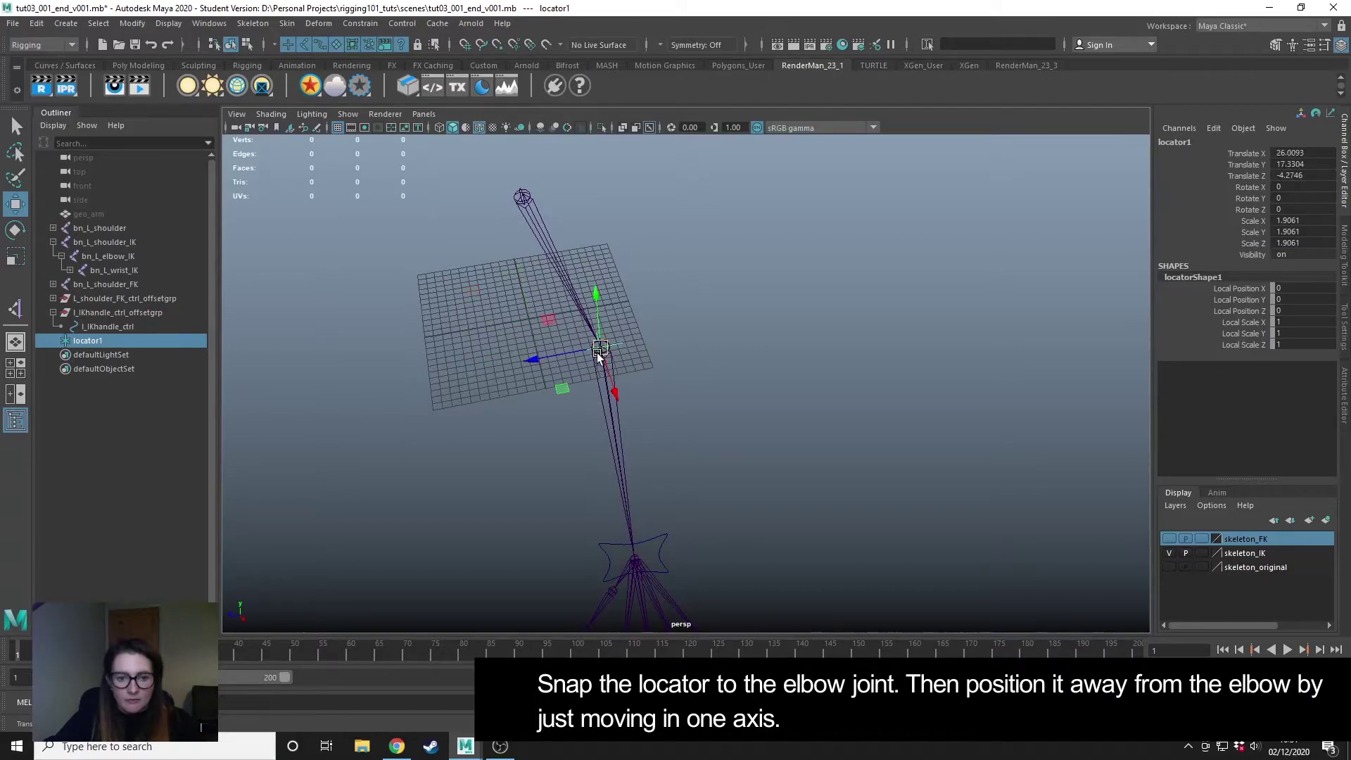
drag(532, 359, 648, 348)
click(816, 432)
alt+drag(816, 432, 699, 432)
click(642, 392)
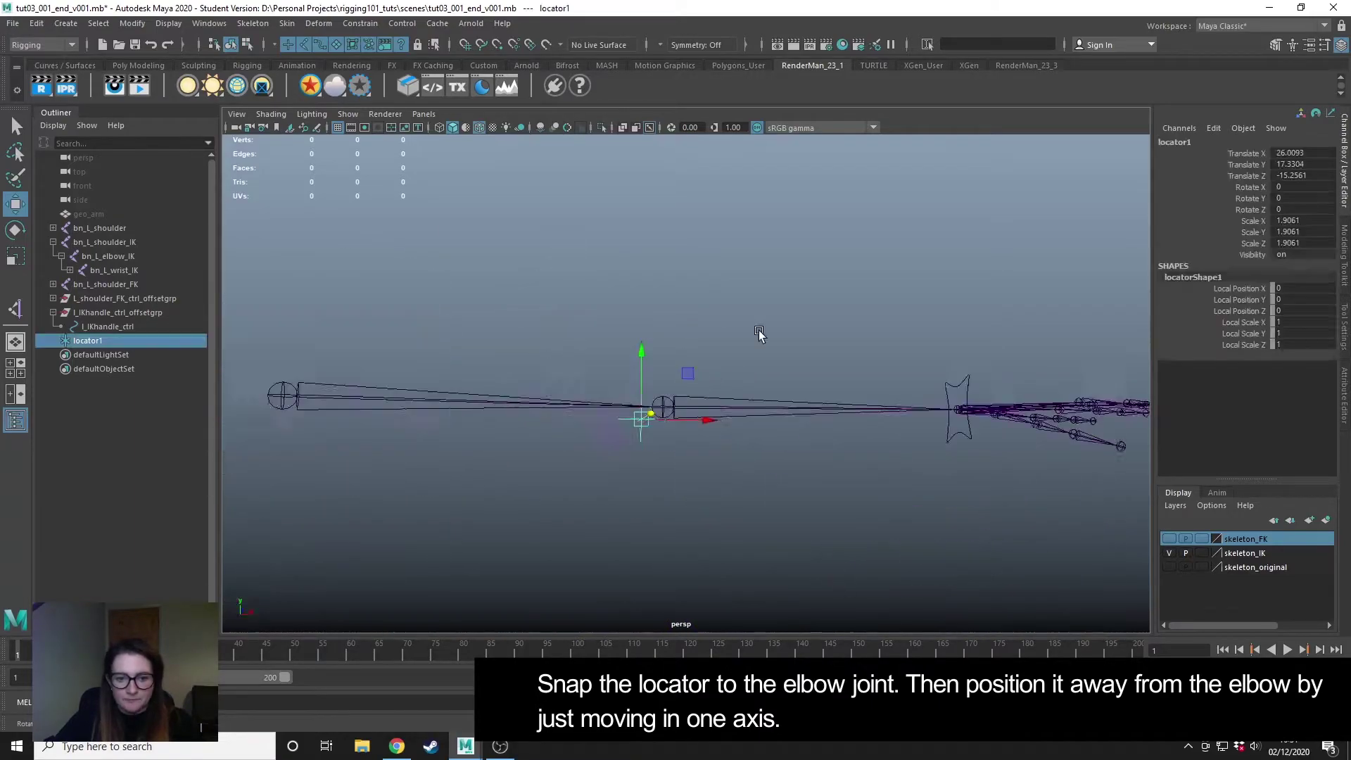
alt+drag(760, 332, 695, 324)
click(964, 439)
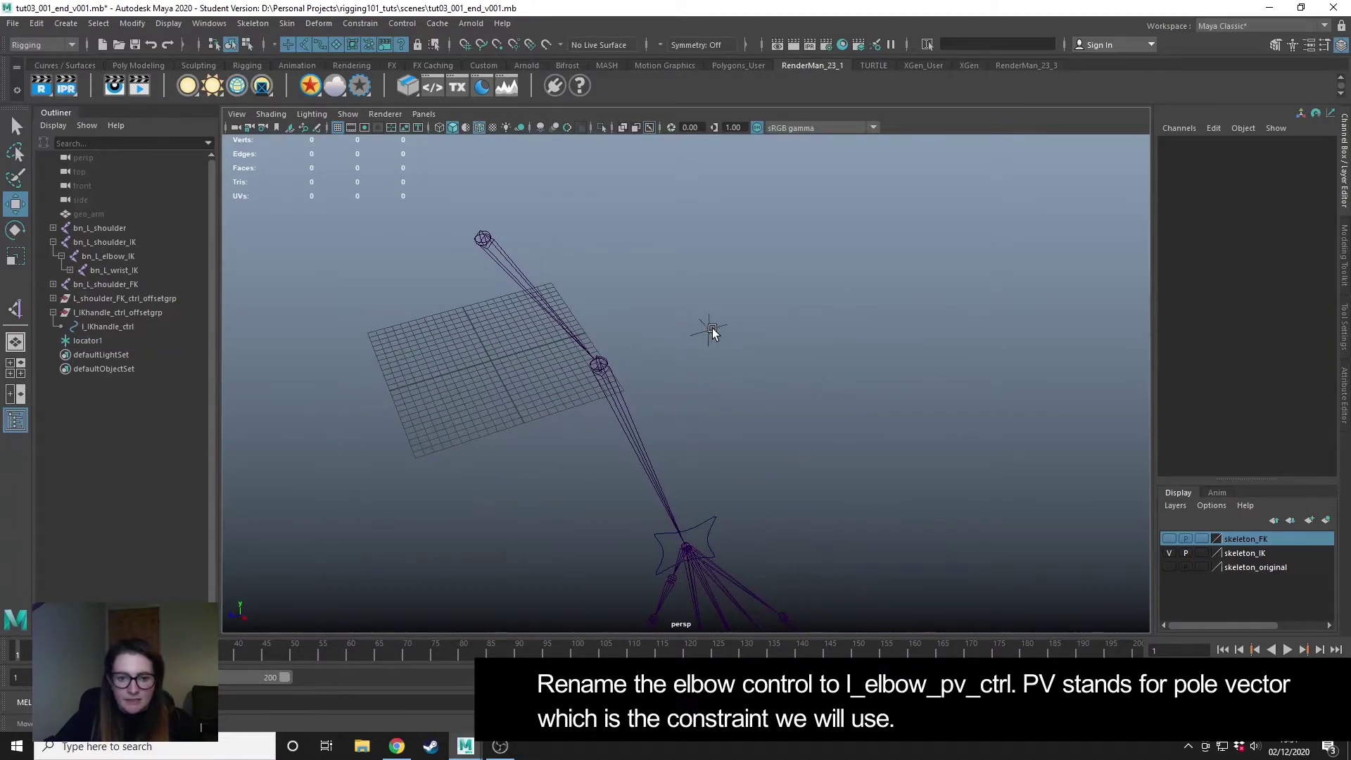
Rename locator1 to l_elbow_PV_ctrl.
click(708, 327)
double_click(95, 341)
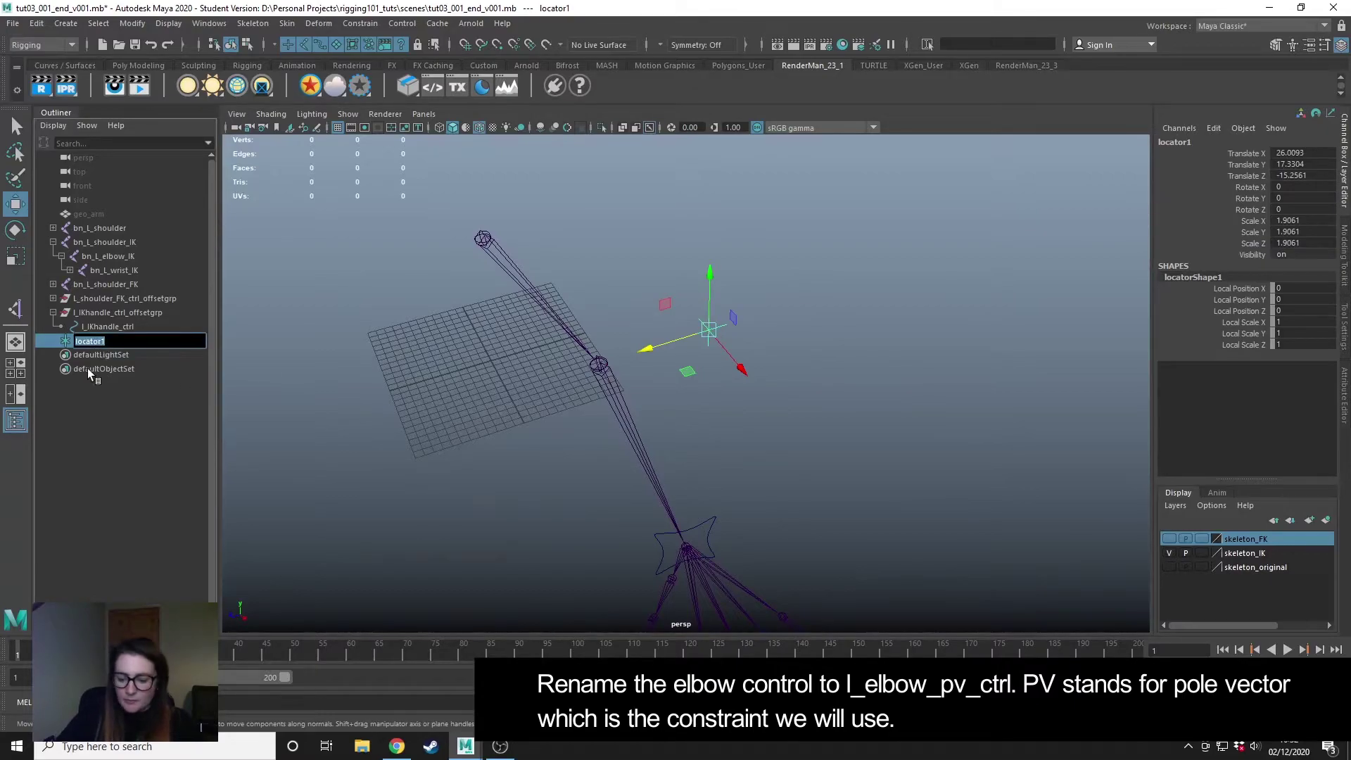
text(l_elbow_PV)
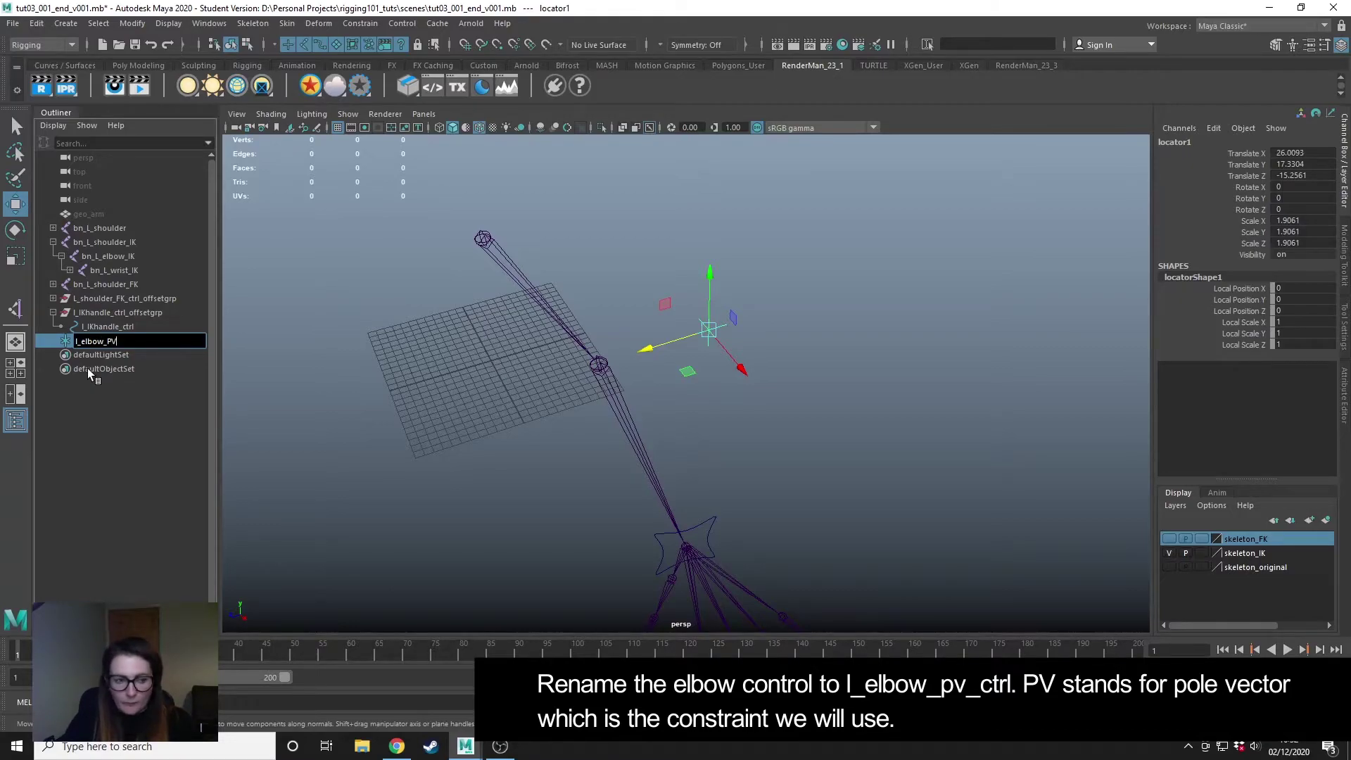
text(_ctrl)
key(Return)
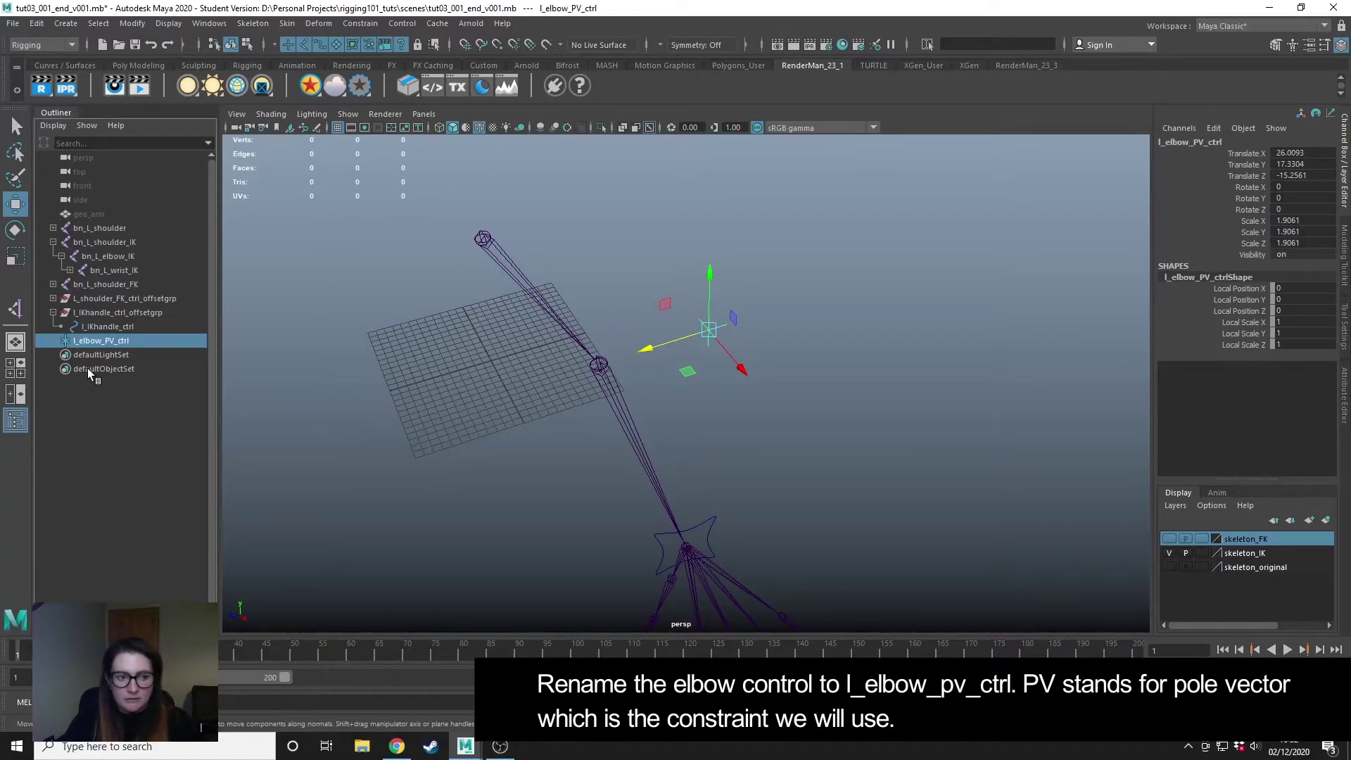
alt+drag(750, 412, 708, 321)
Freeze l_elbow_PV_ctrl's transforms so translate reads 0 and scale 1.
click(132, 23)
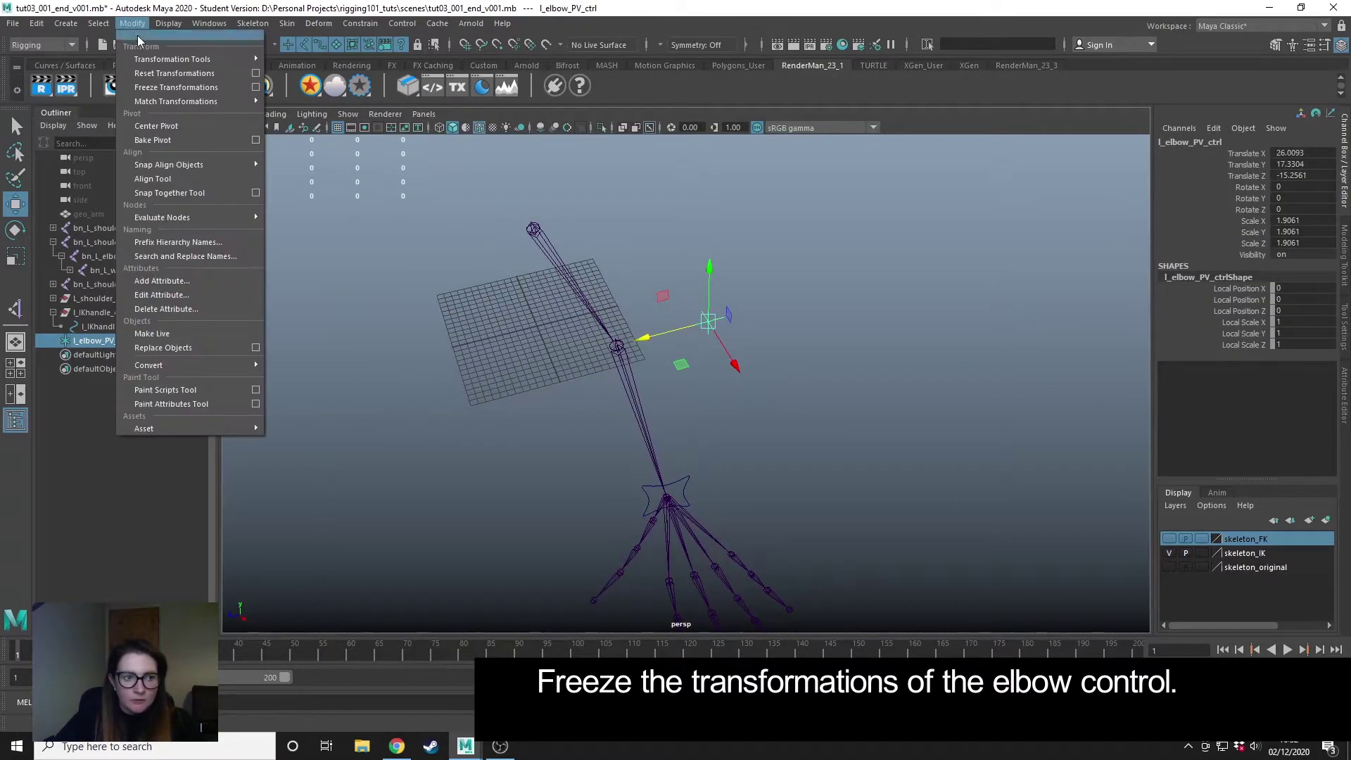
click(155, 86)
click(791, 380)
click(707, 321)
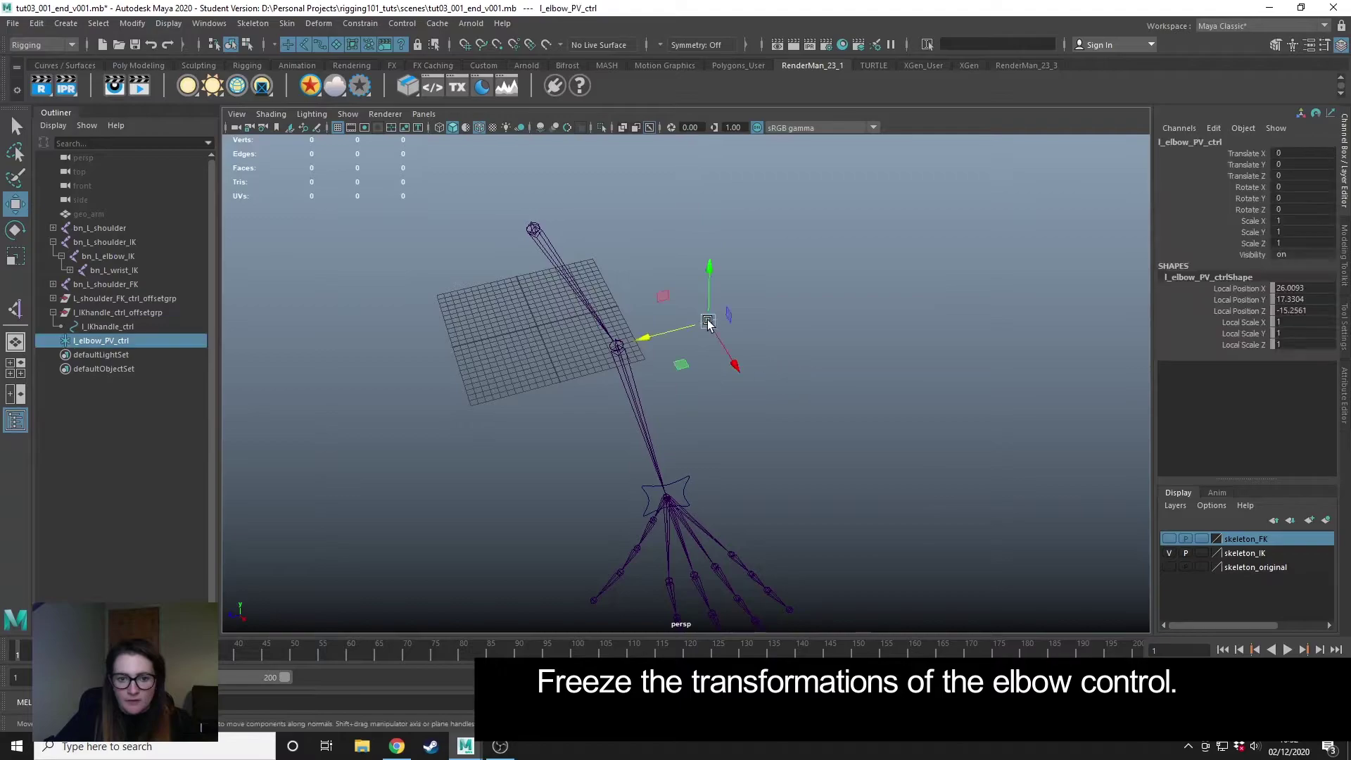
click(838, 419)
alt+drag(838, 420, 698, 268)
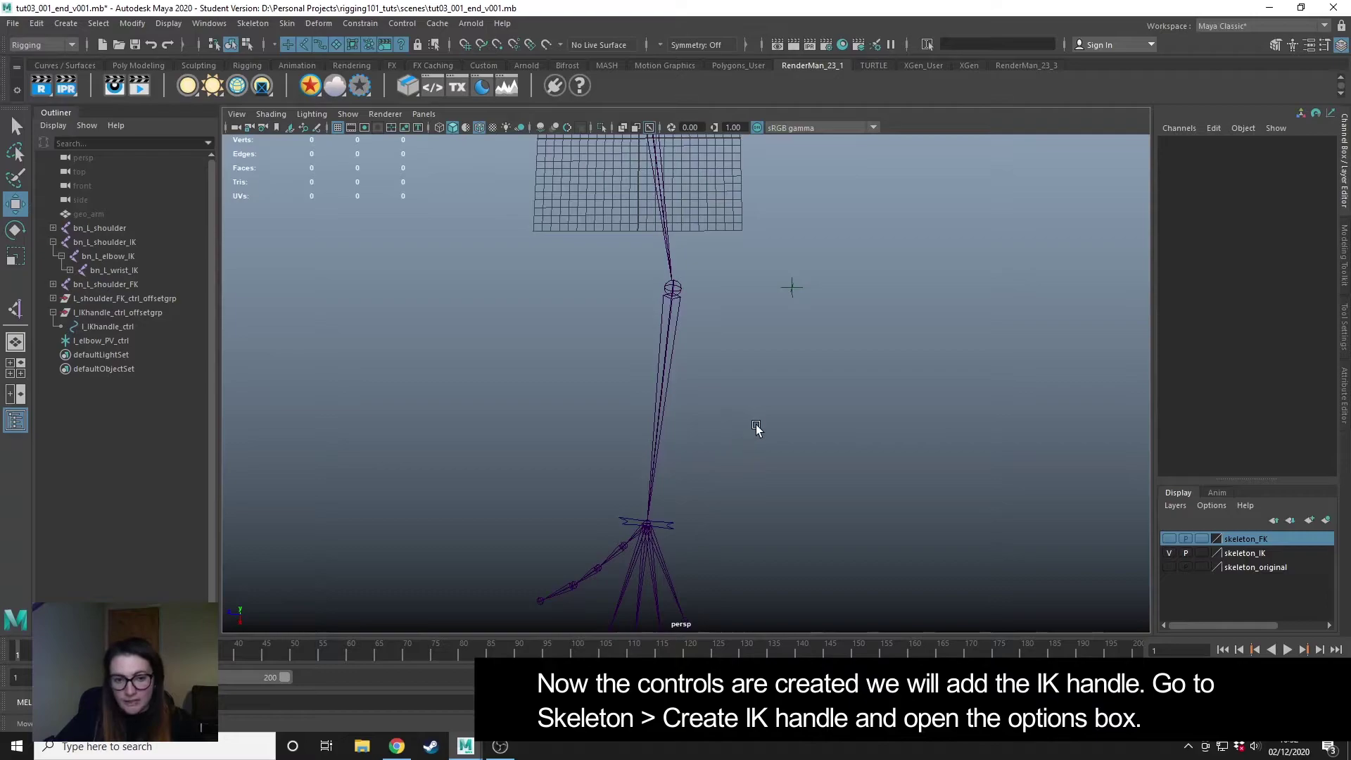
alt+drag(756, 424, 590, 322)
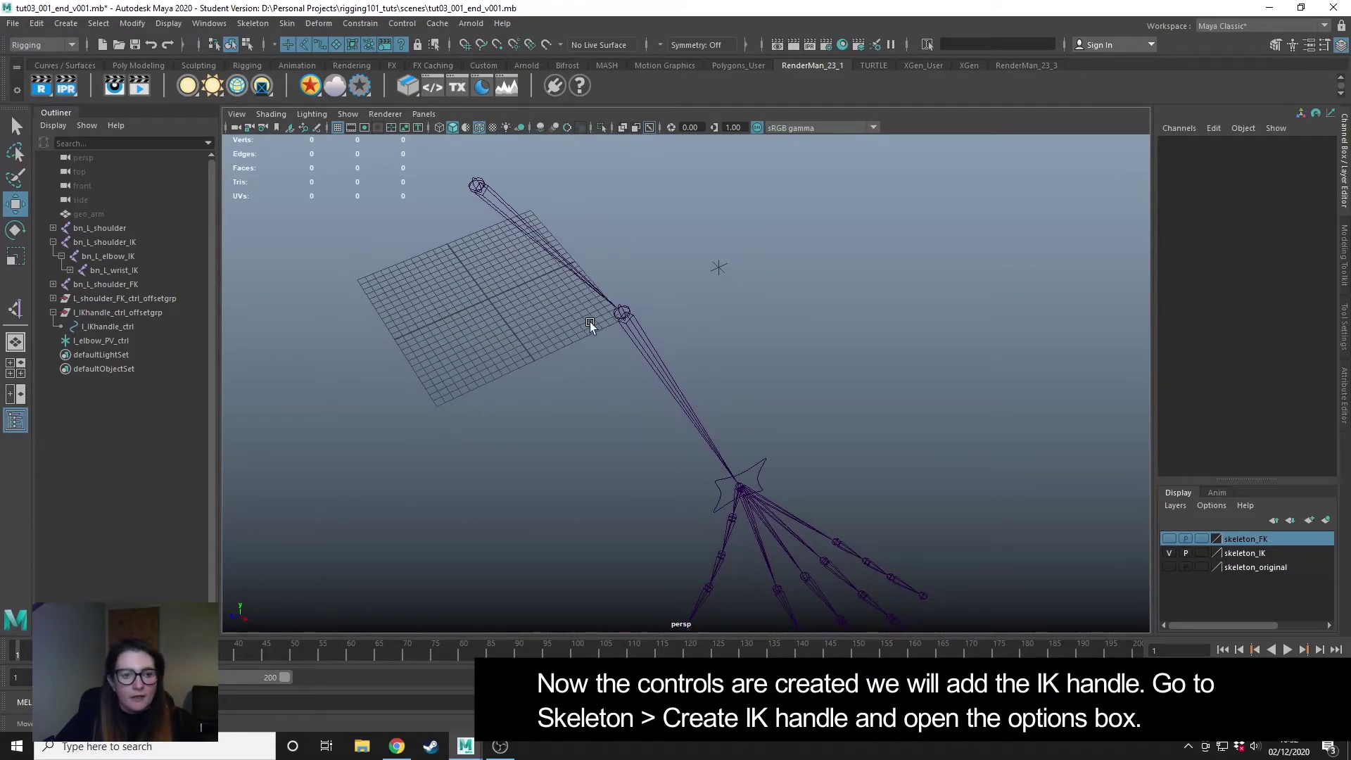
Set the Create IK Handle tool's current solver to Rotate-Plane Solver.
click(255, 23)
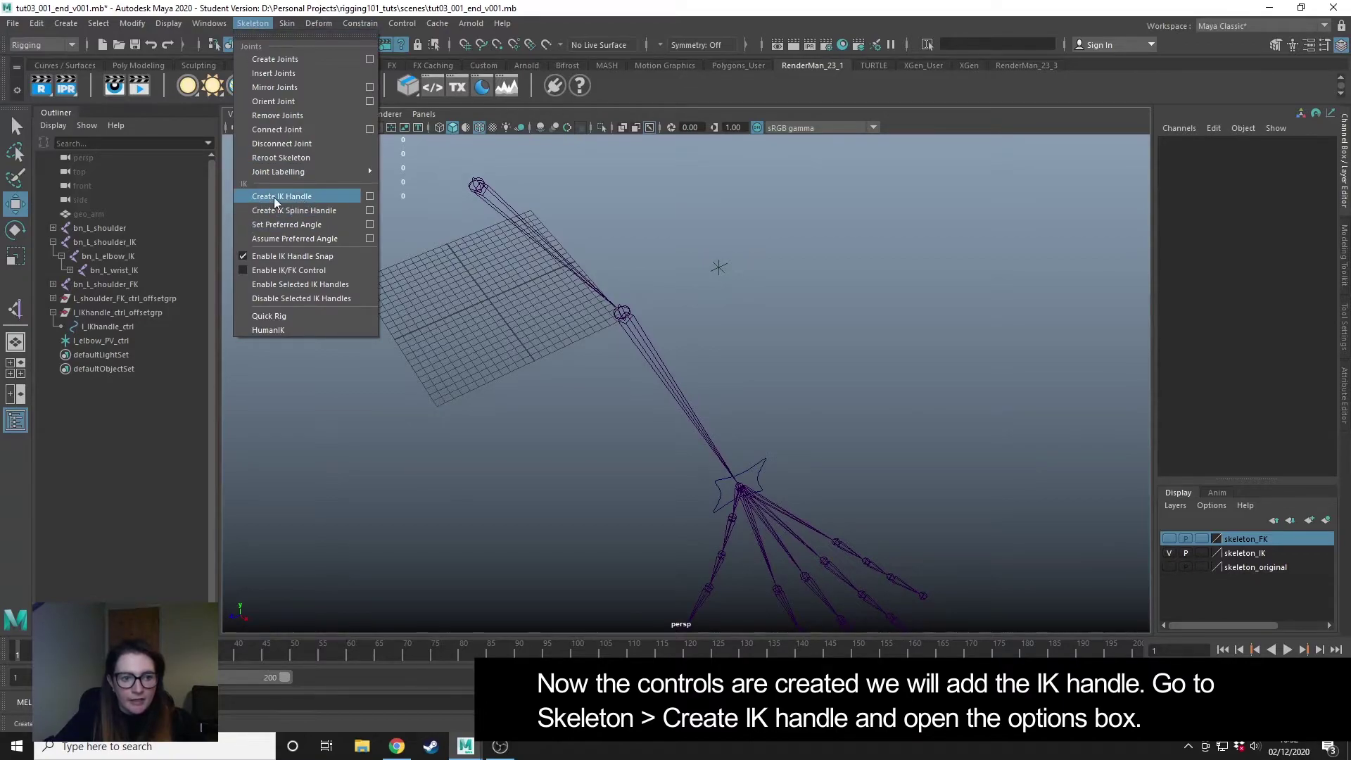
click(370, 198)
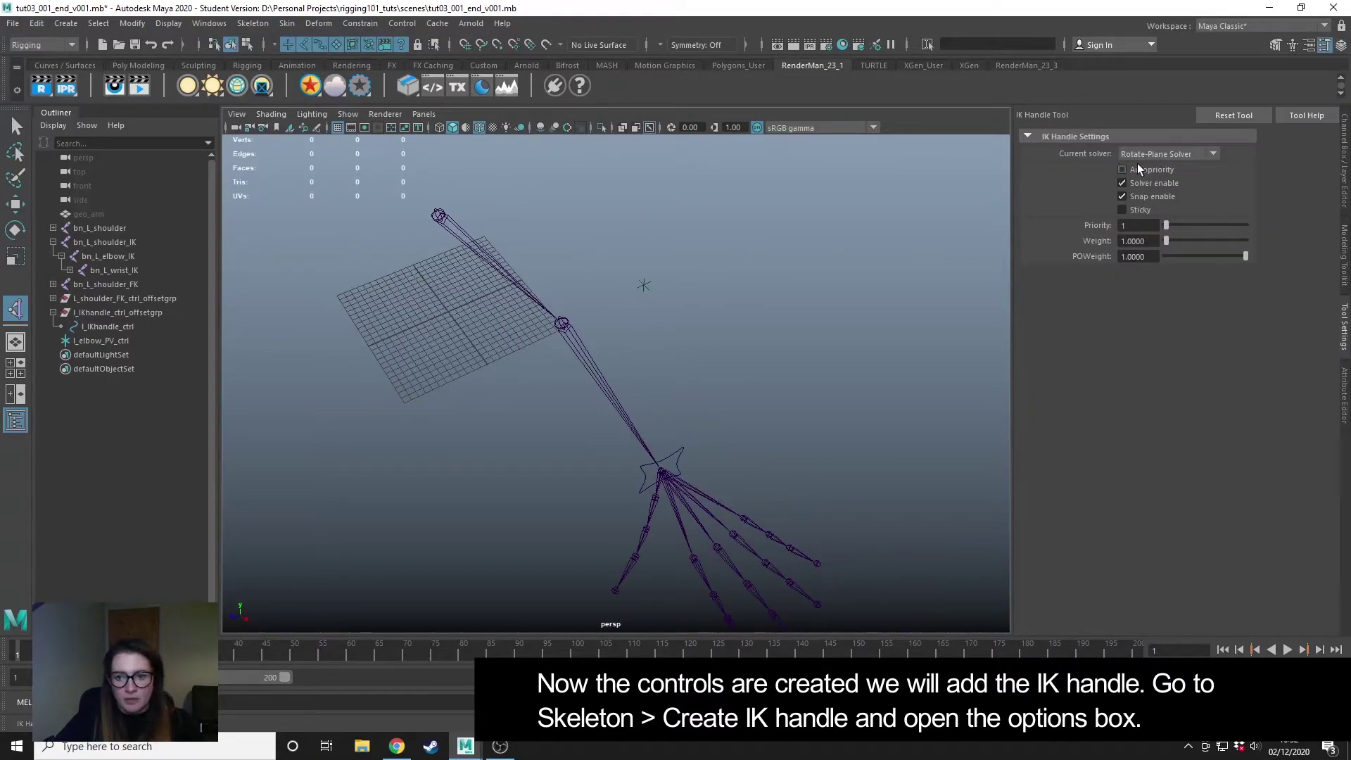
click(1160, 154)
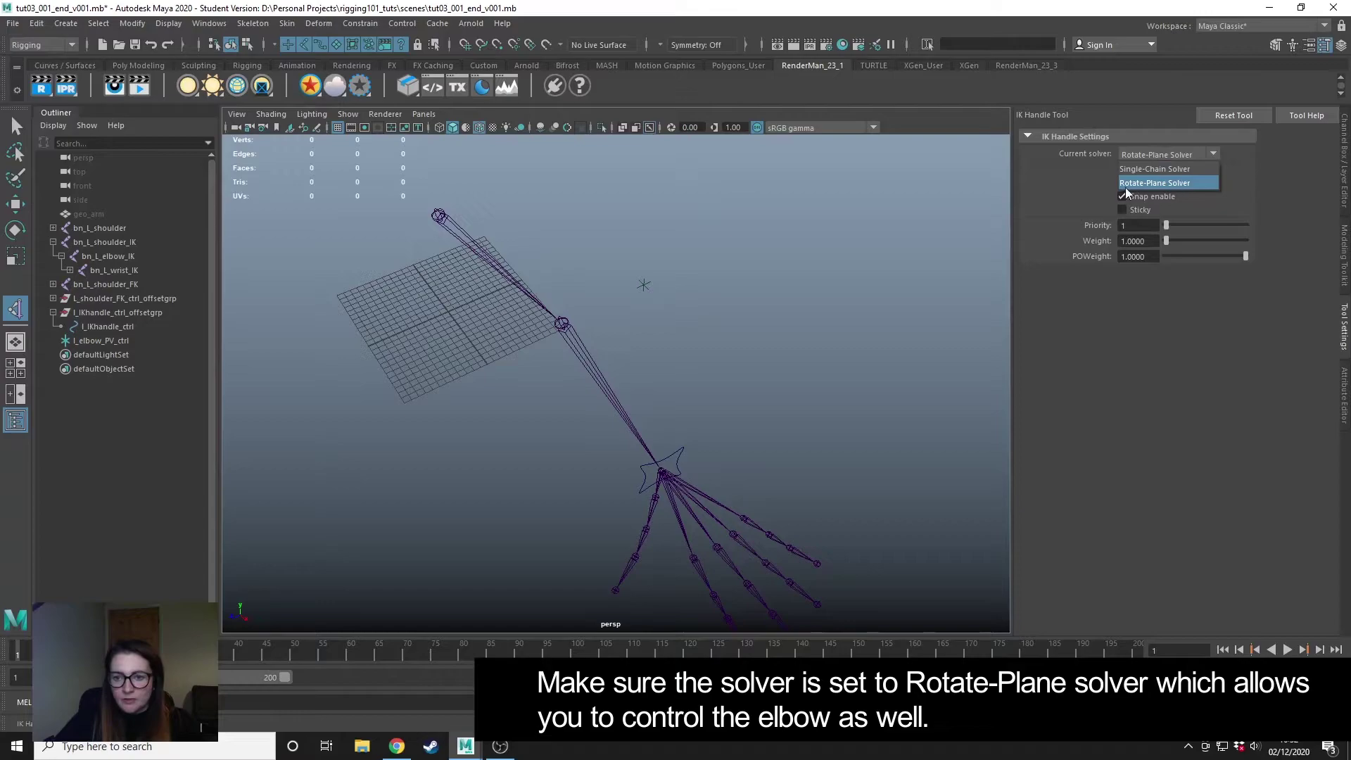
click(1180, 183)
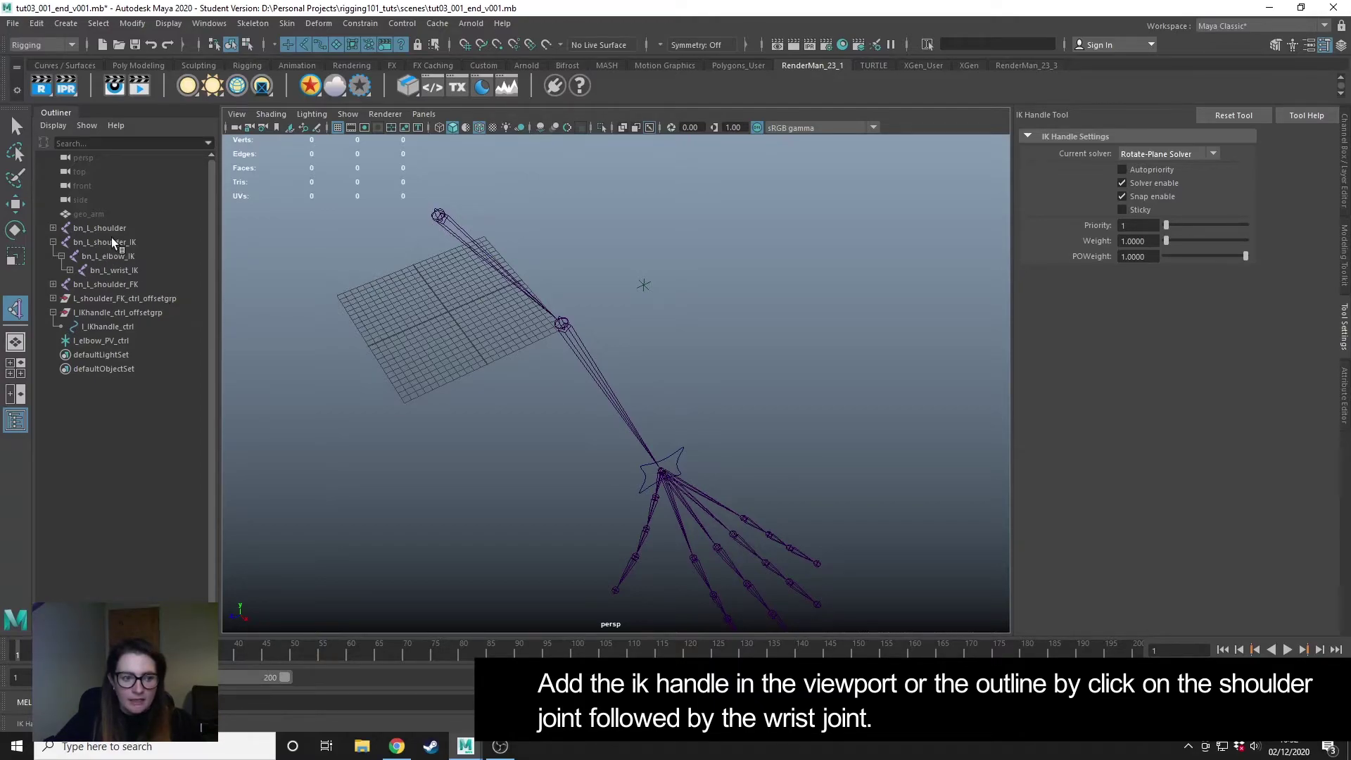
Create an IK handle from the shoulder joint to the wrist joint and test the elbow bend.
click(437, 213)
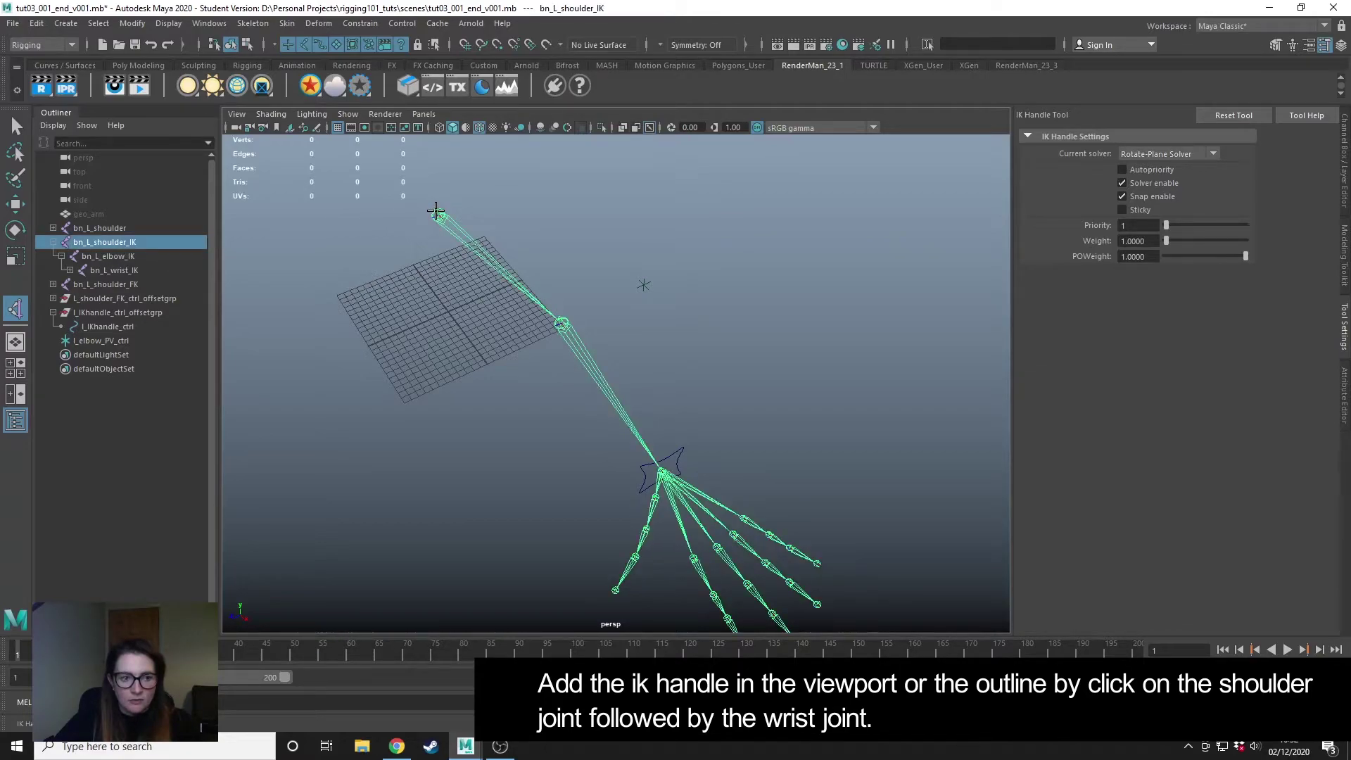
click(661, 468)
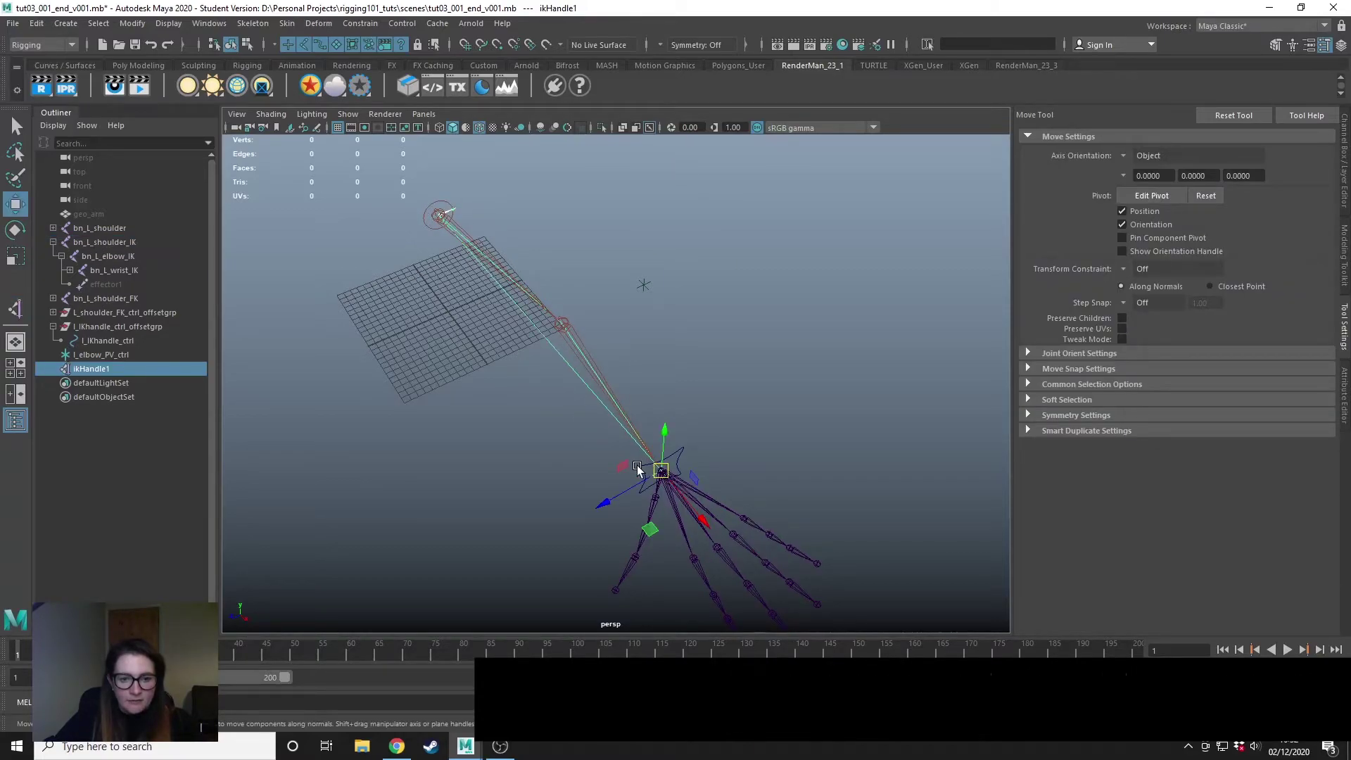
drag(661, 473, 552, 420)
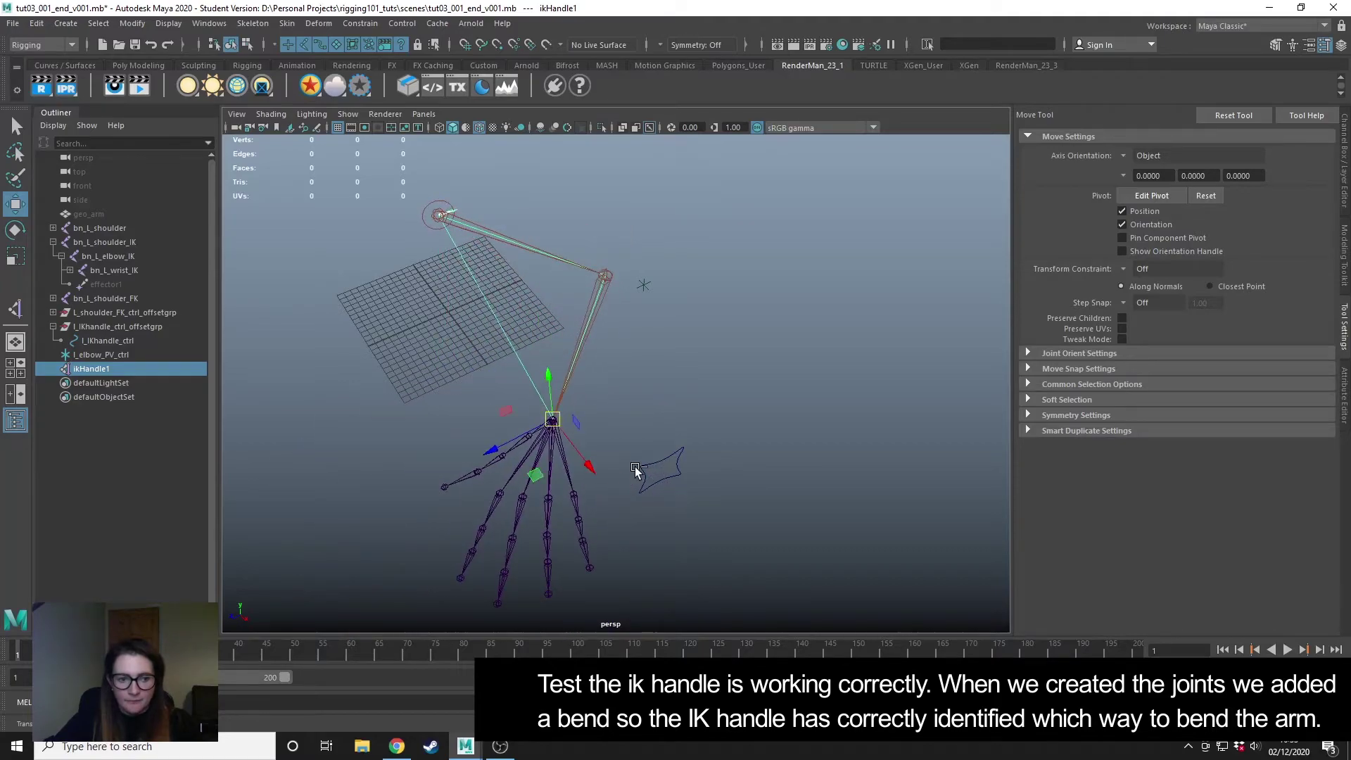
key(ctrl+z)
Select ikHandle1 in the Outliner.
click(800, 492)
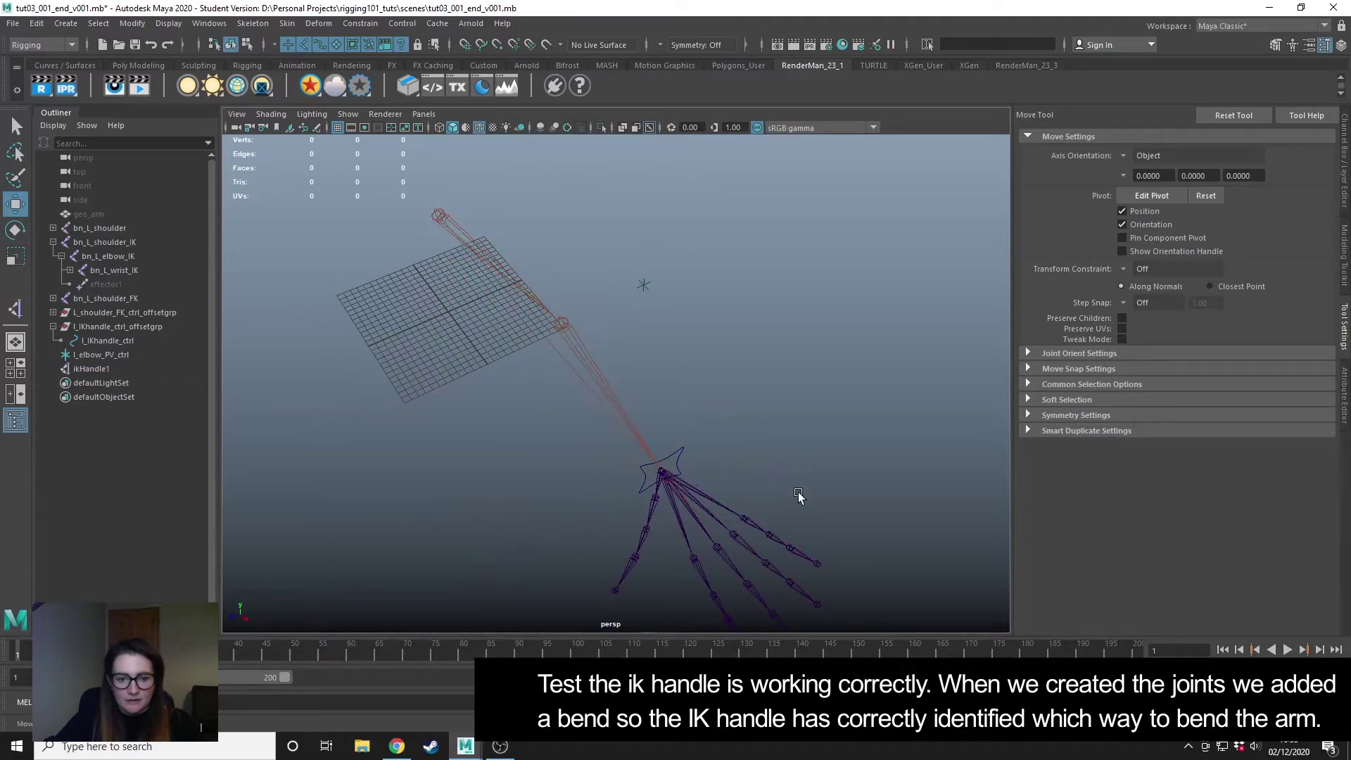
alt+drag(800, 492, 689, 450)
click(99, 370)
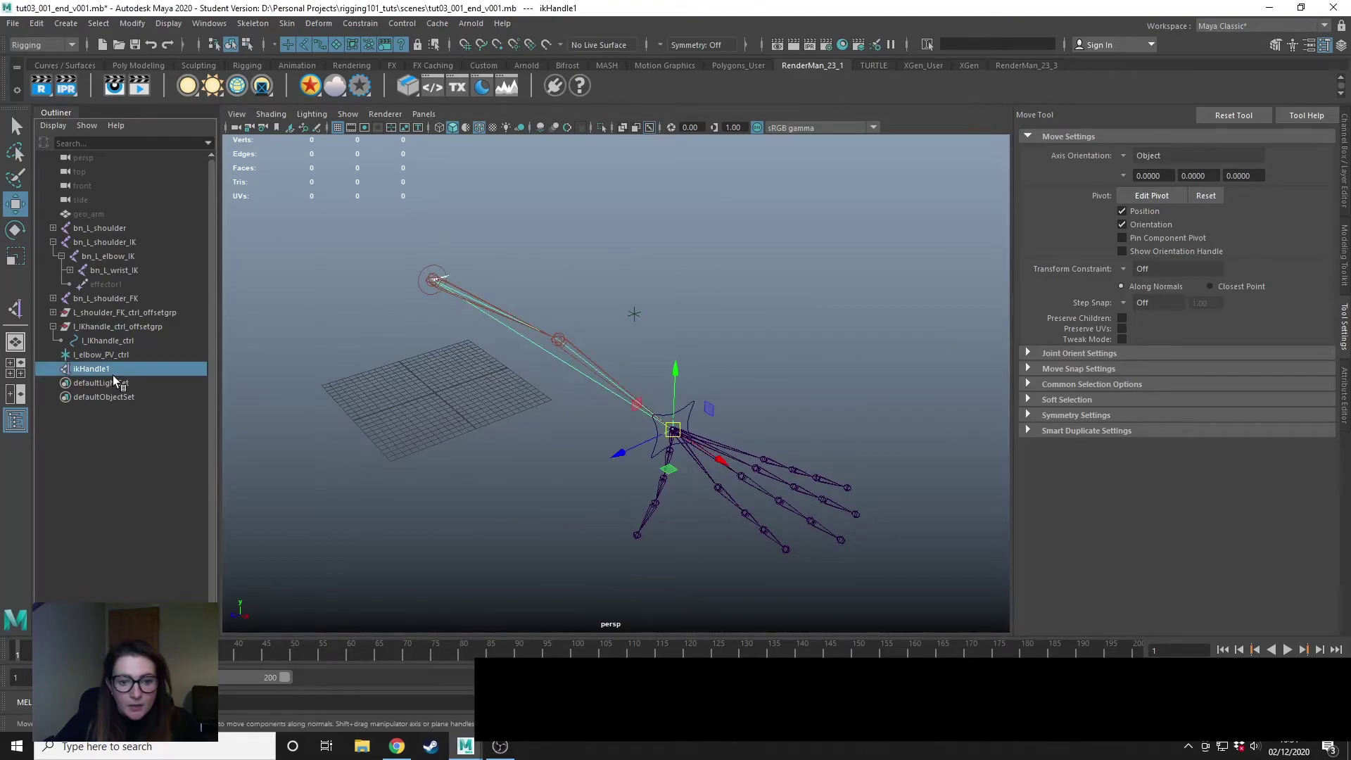
Select the wrist control l_IKhandle_ctrl and test-move it, undoing the move.
click(690, 409)
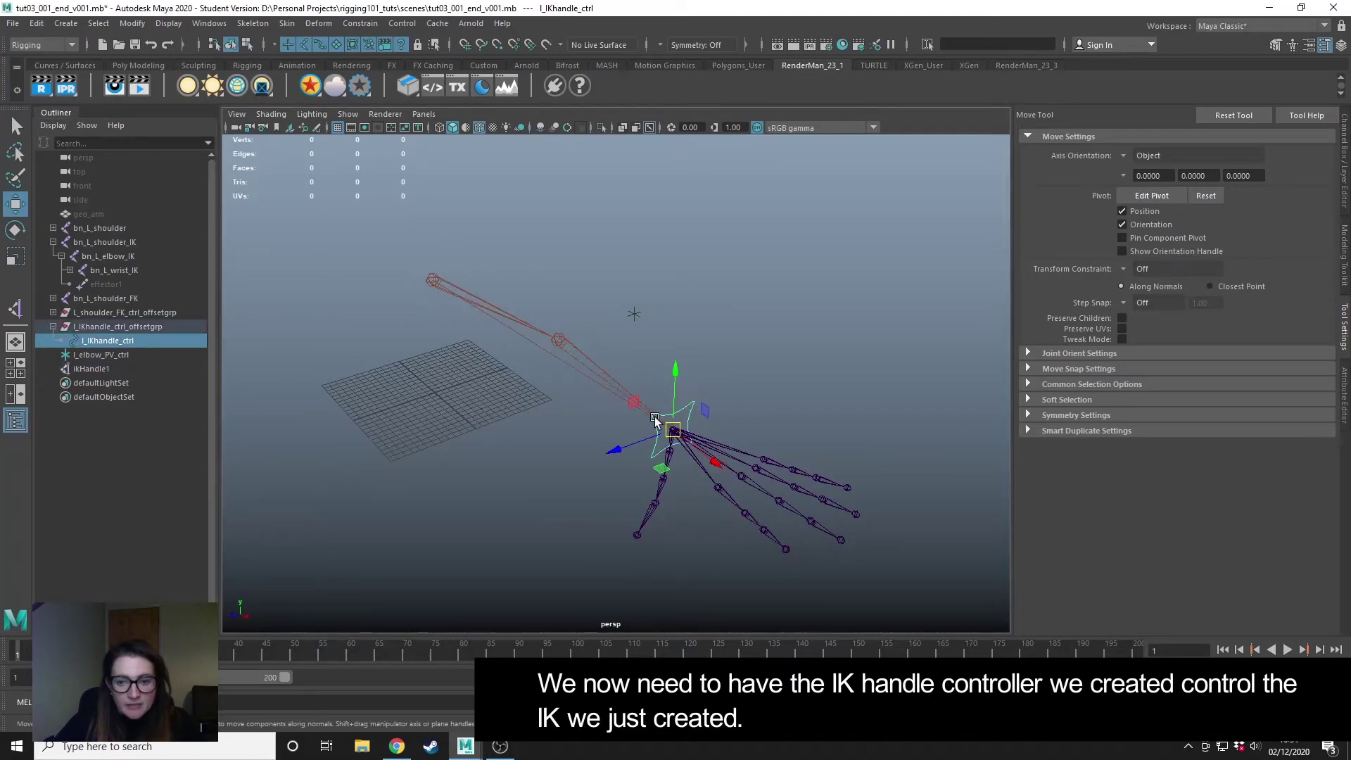
click(1344, 167)
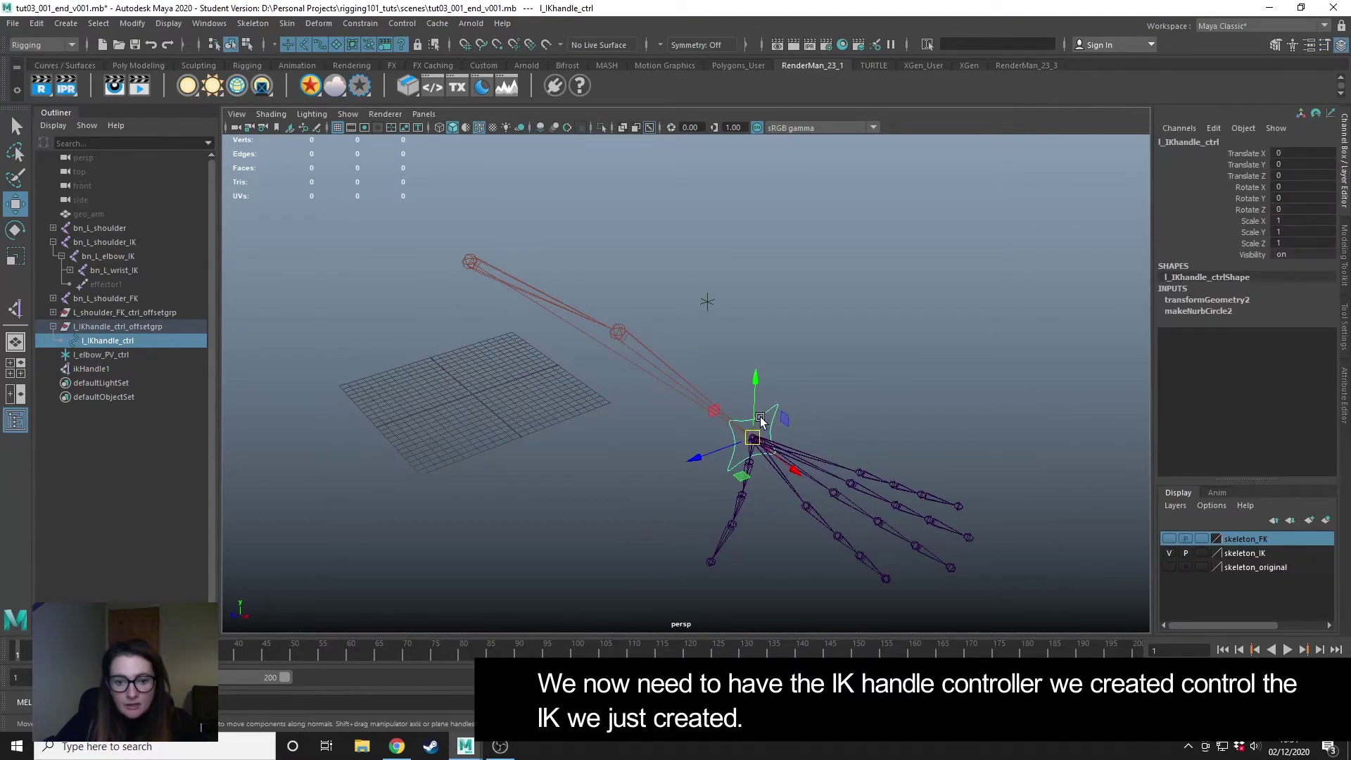
drag(749, 438, 650, 430)
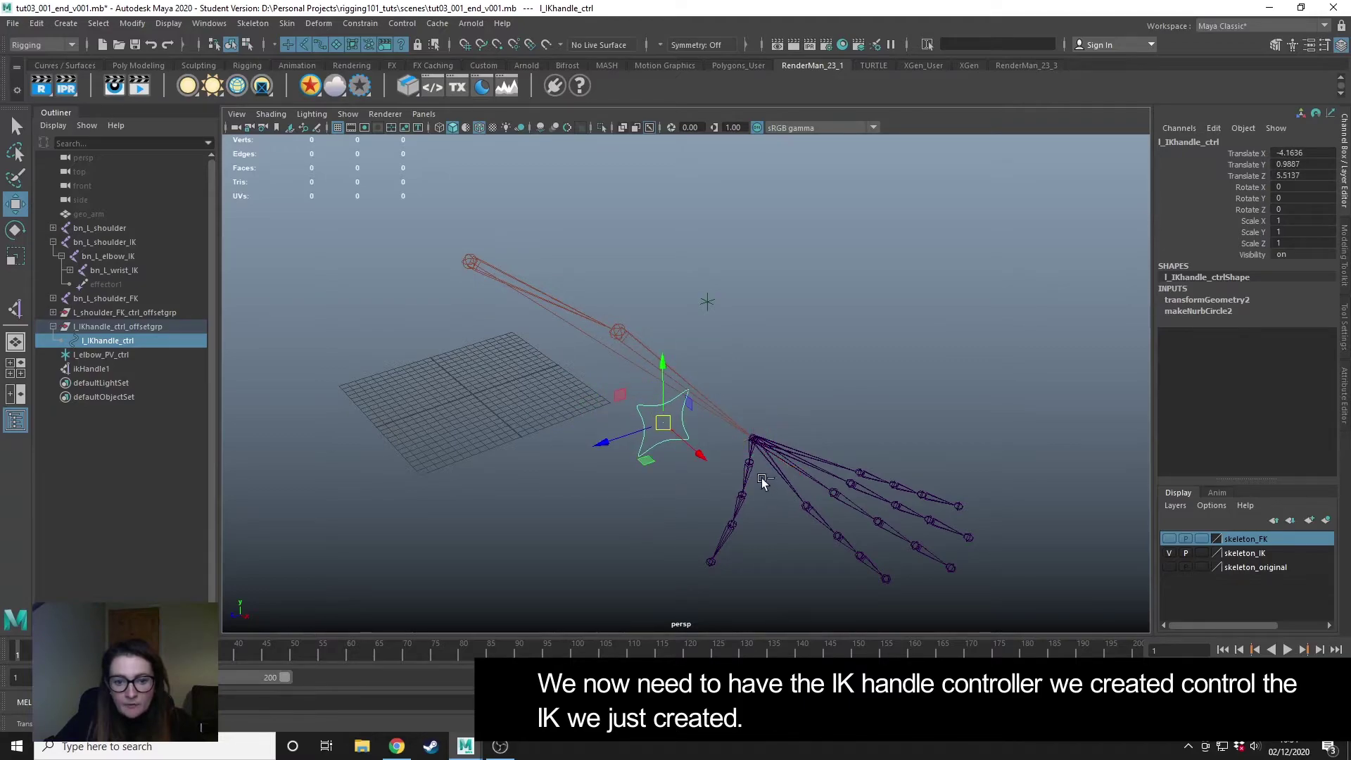
key(ctrl+z)
Parent ikHandle1 under l_IKhandle_ctrl and check the arm follows the control.
click(88, 370)
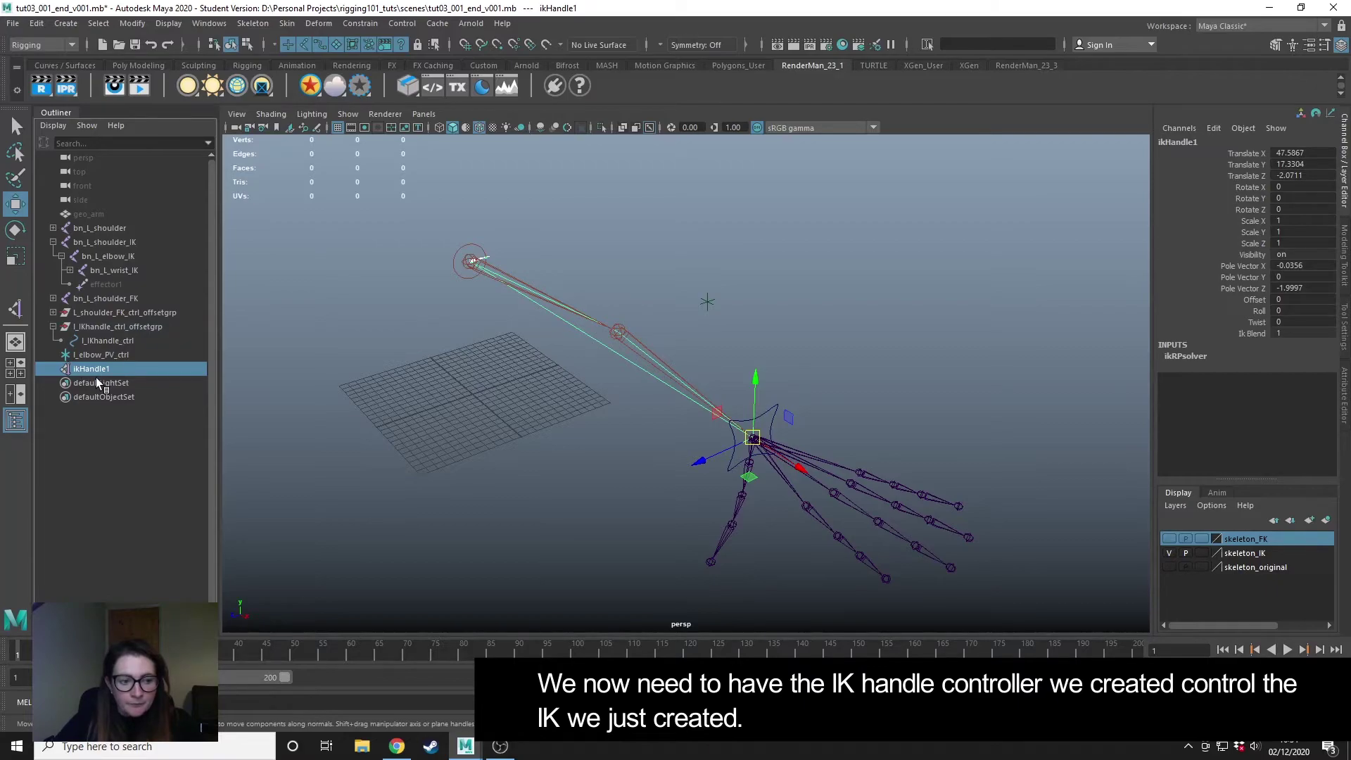
middle_drag(95, 370, 127, 340)
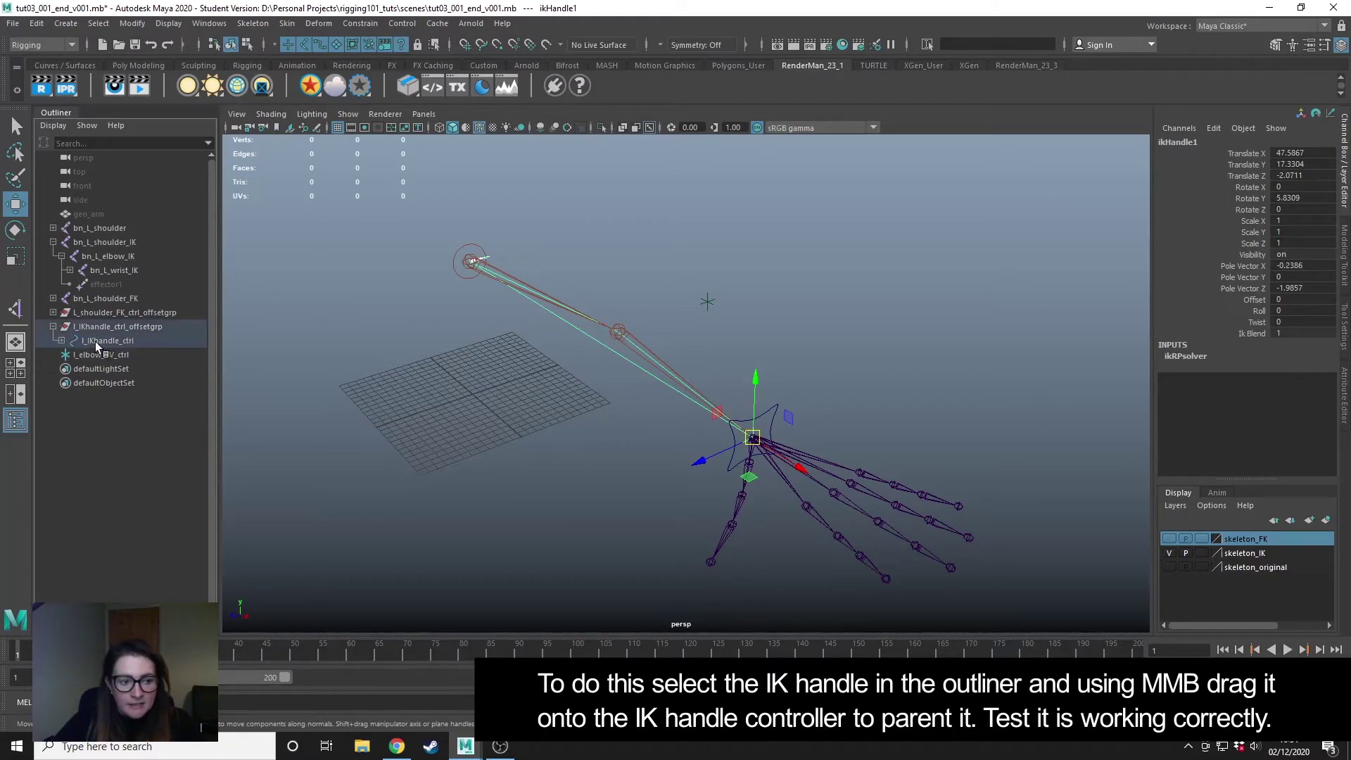
click(61, 340)
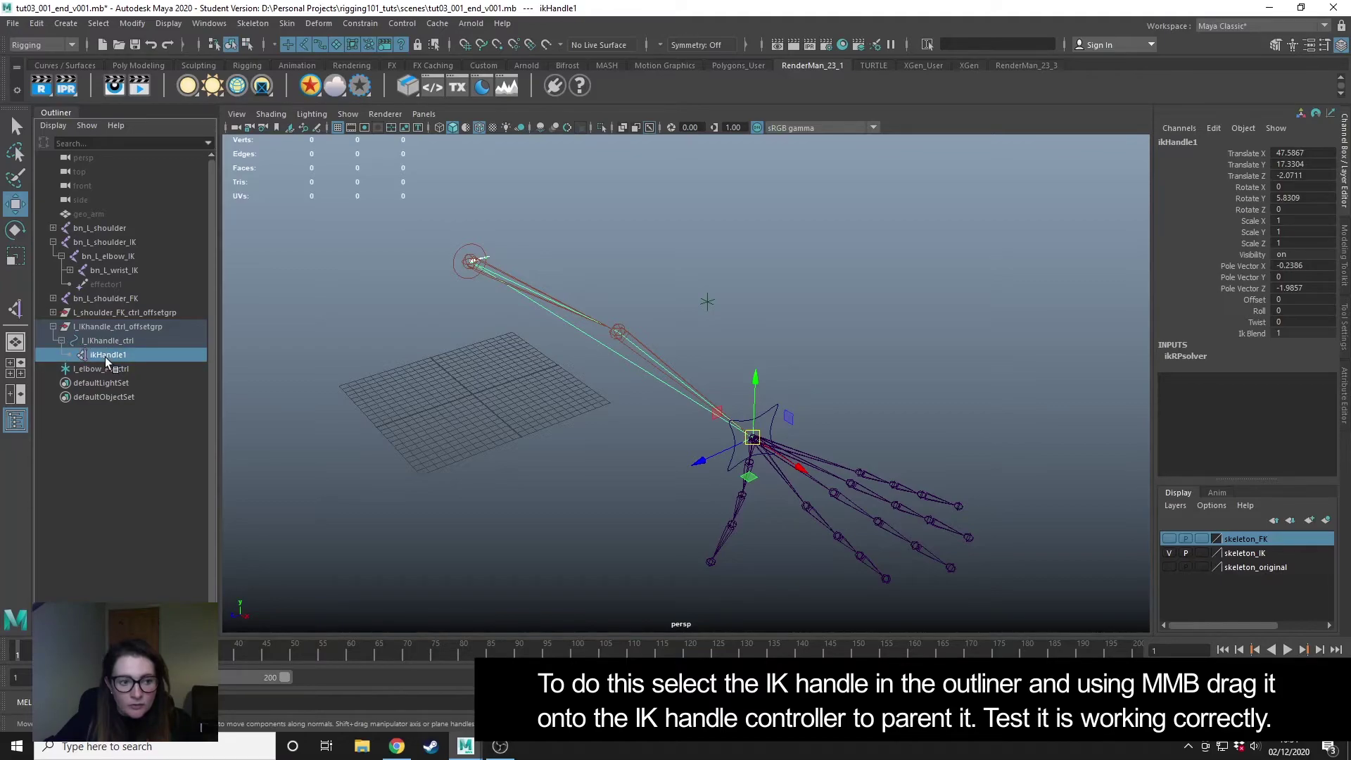
click(568, 505)
click(763, 429)
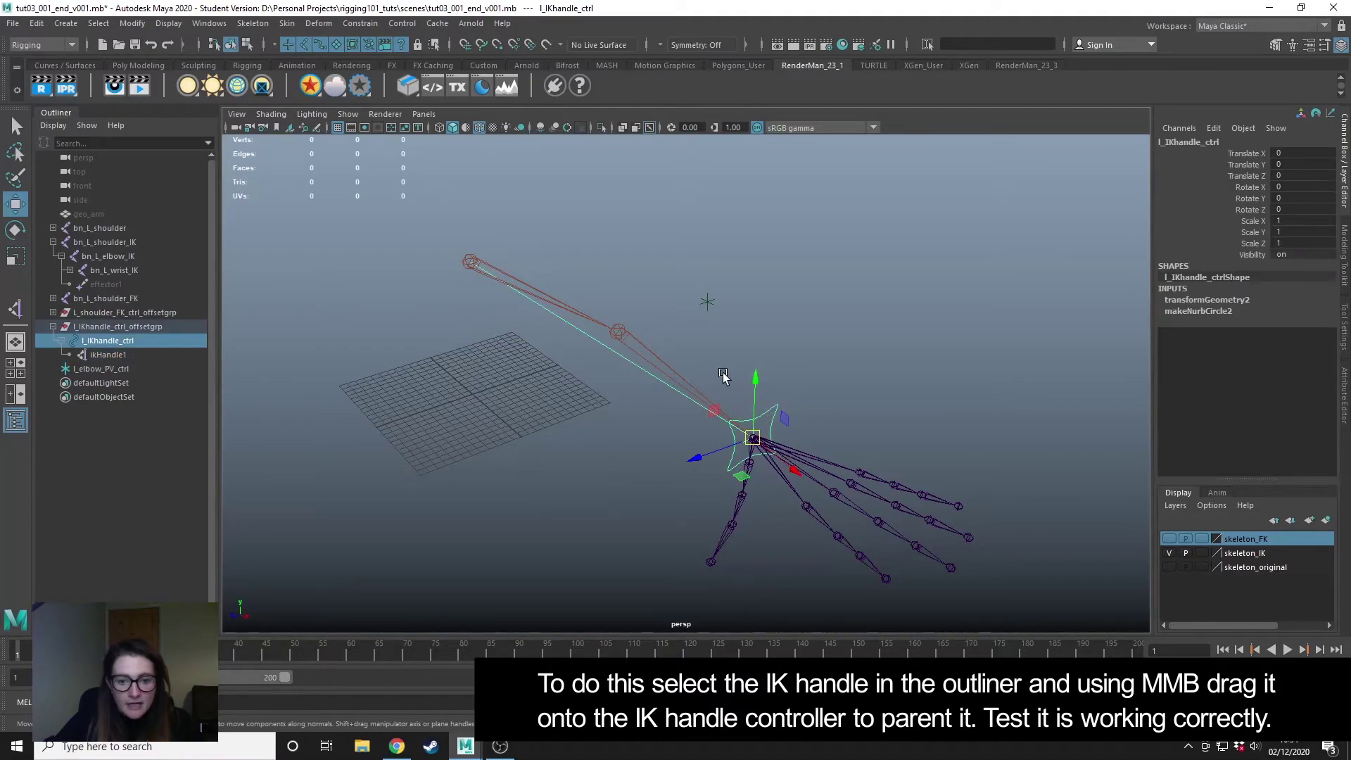
mouse_move(753, 444)
mouse_down()
mouse_move(558, 377)
mouse_move(689, 386)
mouse_move(513, 401)
mouse_move(654, 383)
mouse_move(513, 437)
mouse_move(673, 406)
mouse_move(518, 407)
mouse_move(573, 469)
mouse_move(628, 405)
mouse_move(623, 427)
mouse_move(750, 429)
mouse_up()
Pole-vector constrain ikHandle1 to the elbow control l_elbow_PV_ctrl.
click(849, 393)
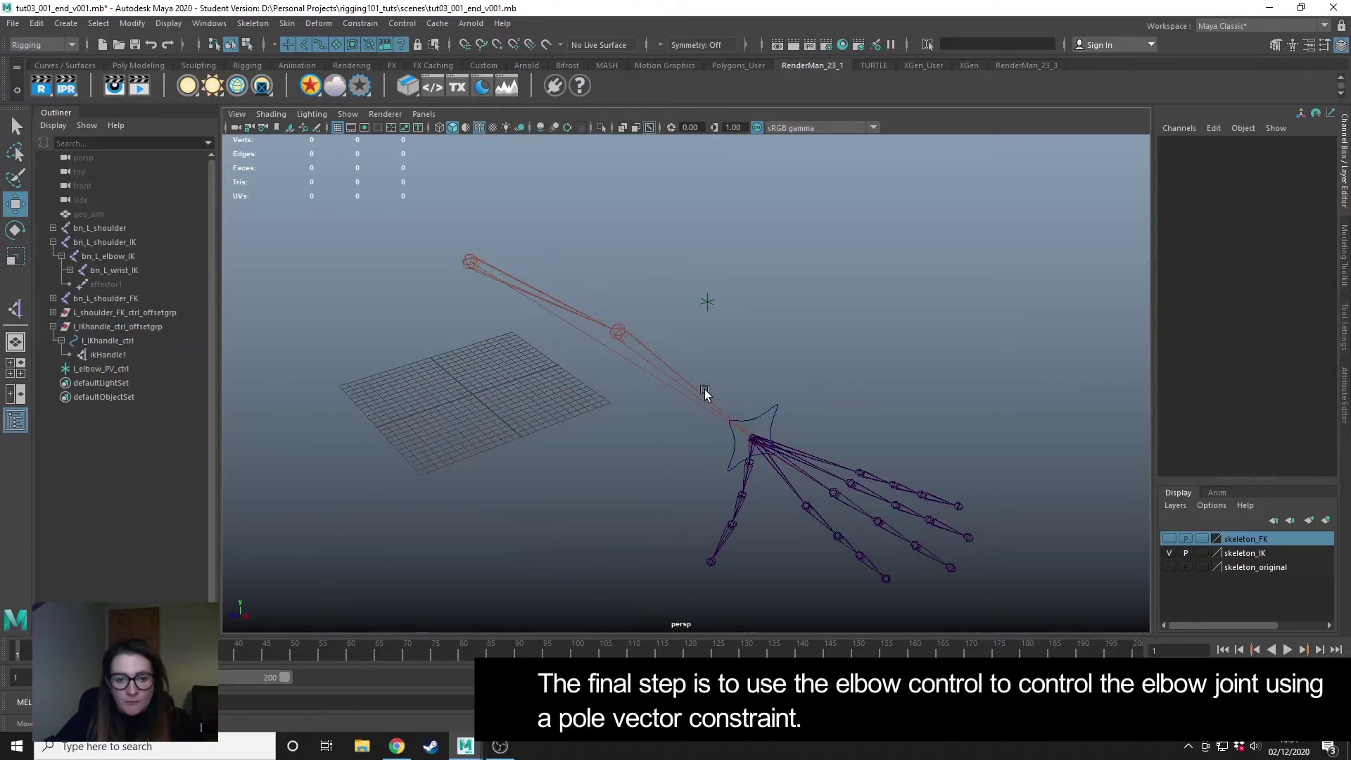
click(707, 302)
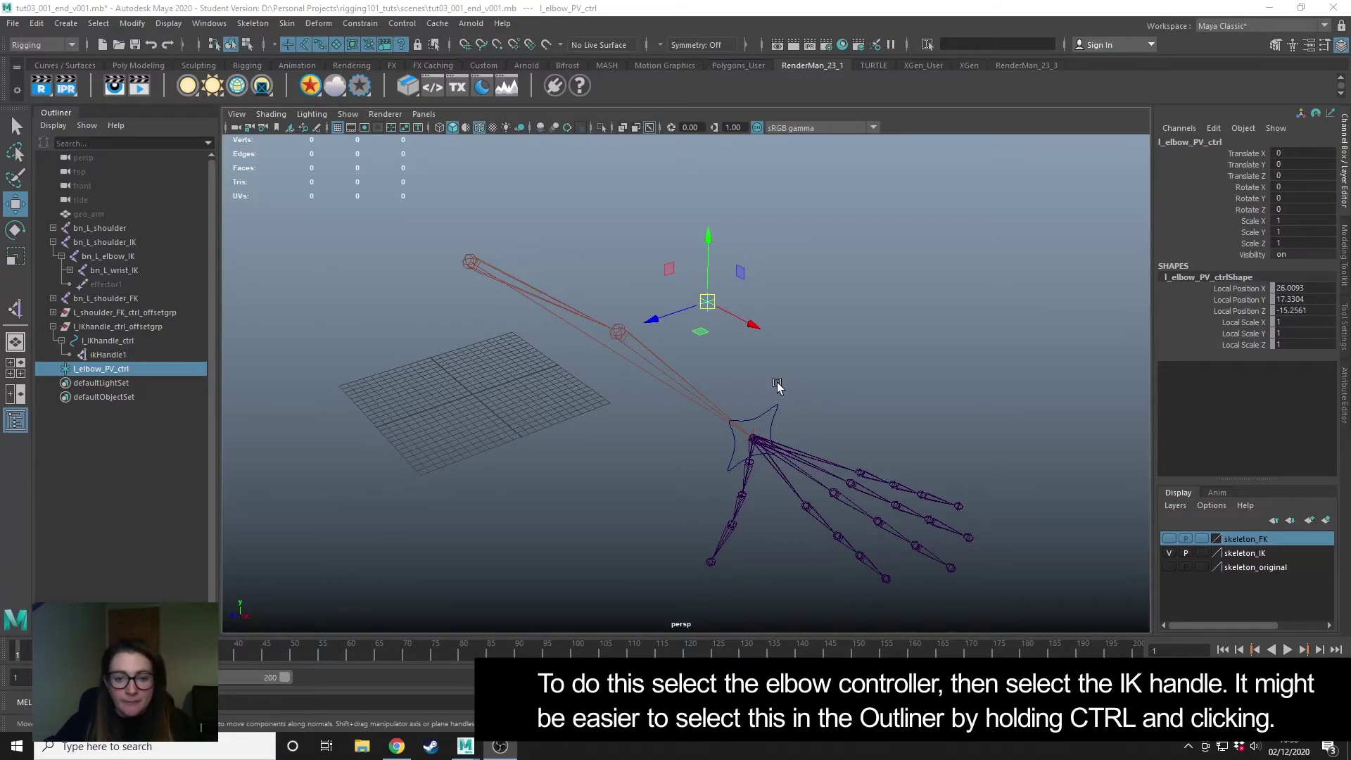
click(706, 299)
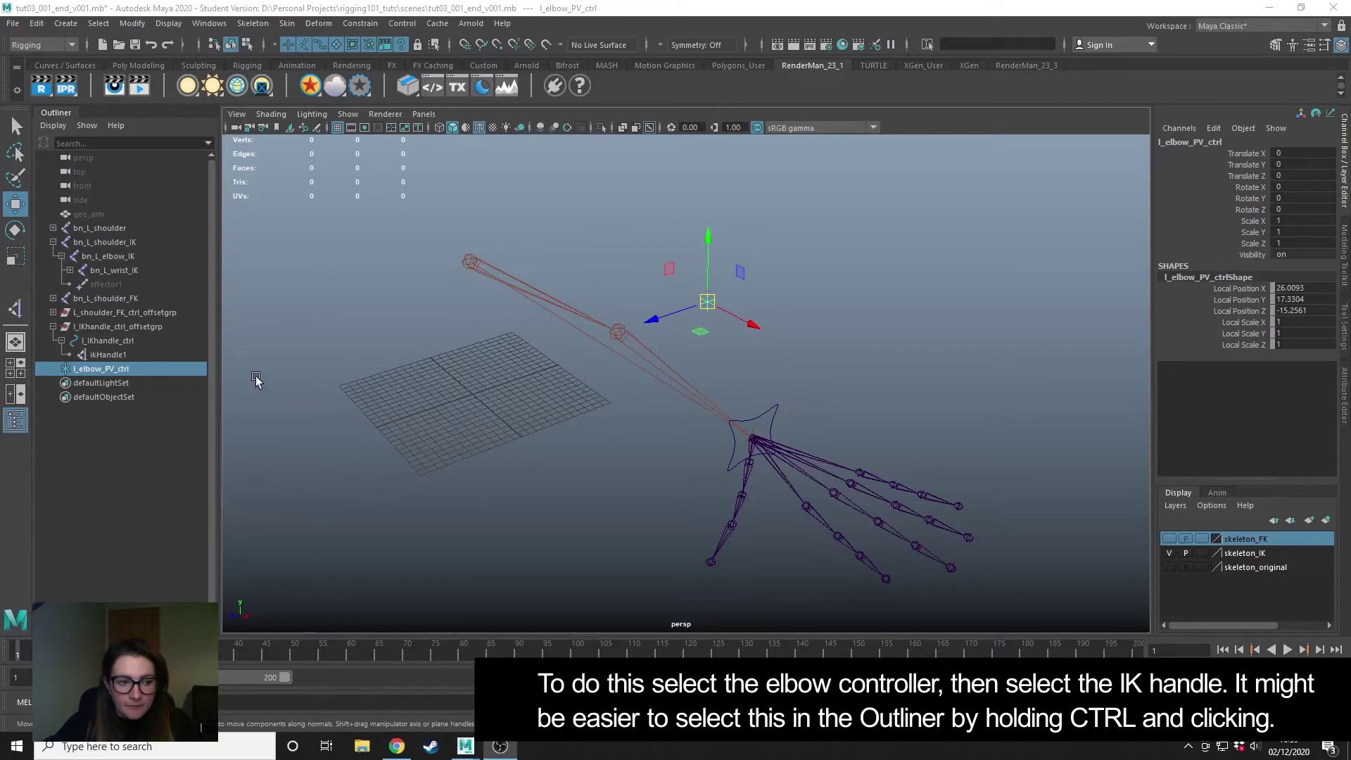
ctrl+click(114, 355)
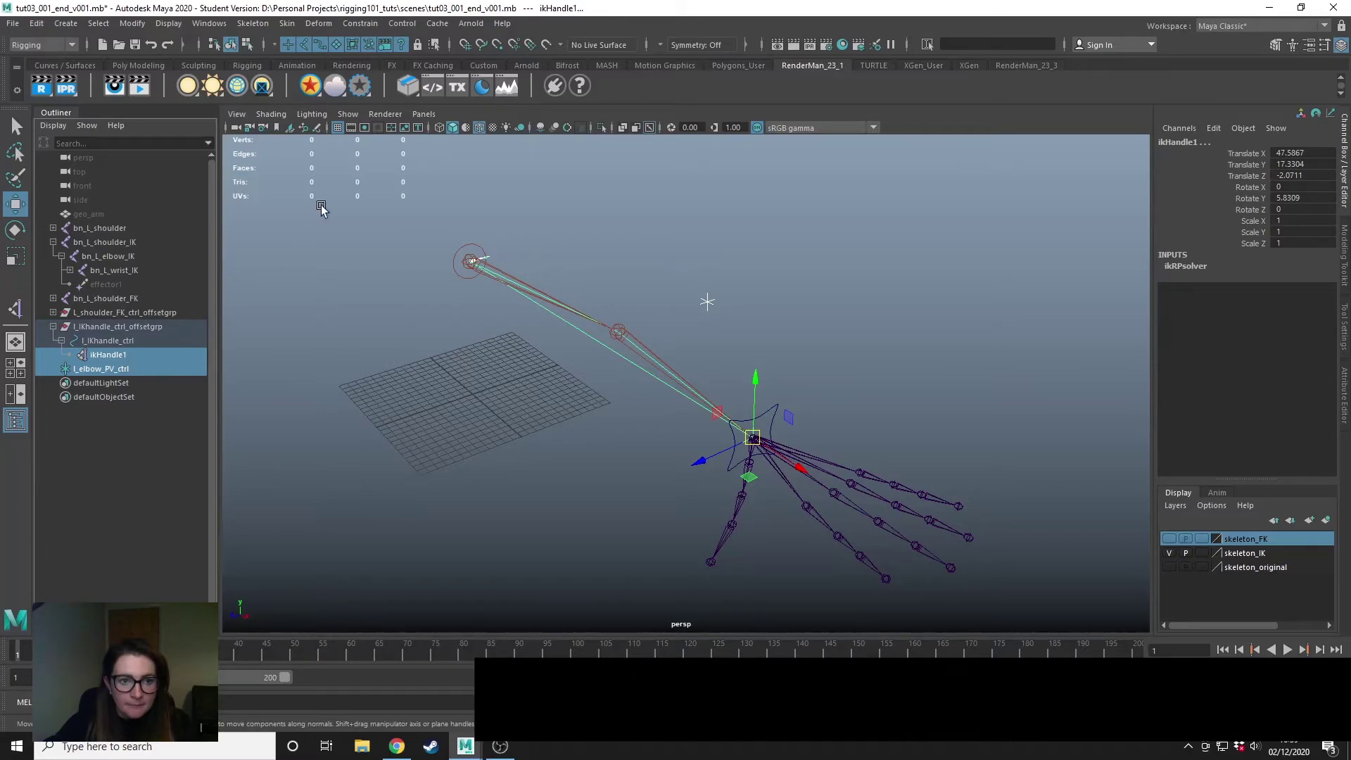
click(354, 24)
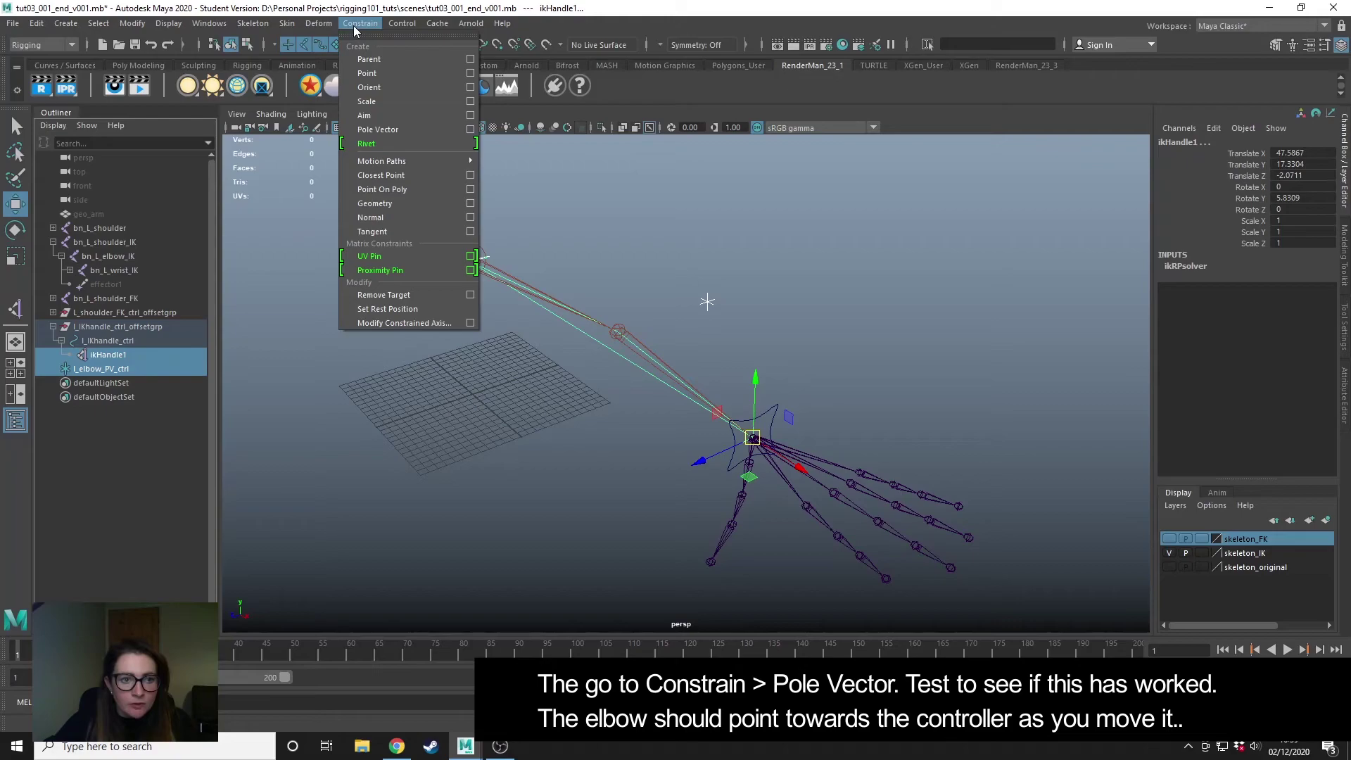
click(379, 130)
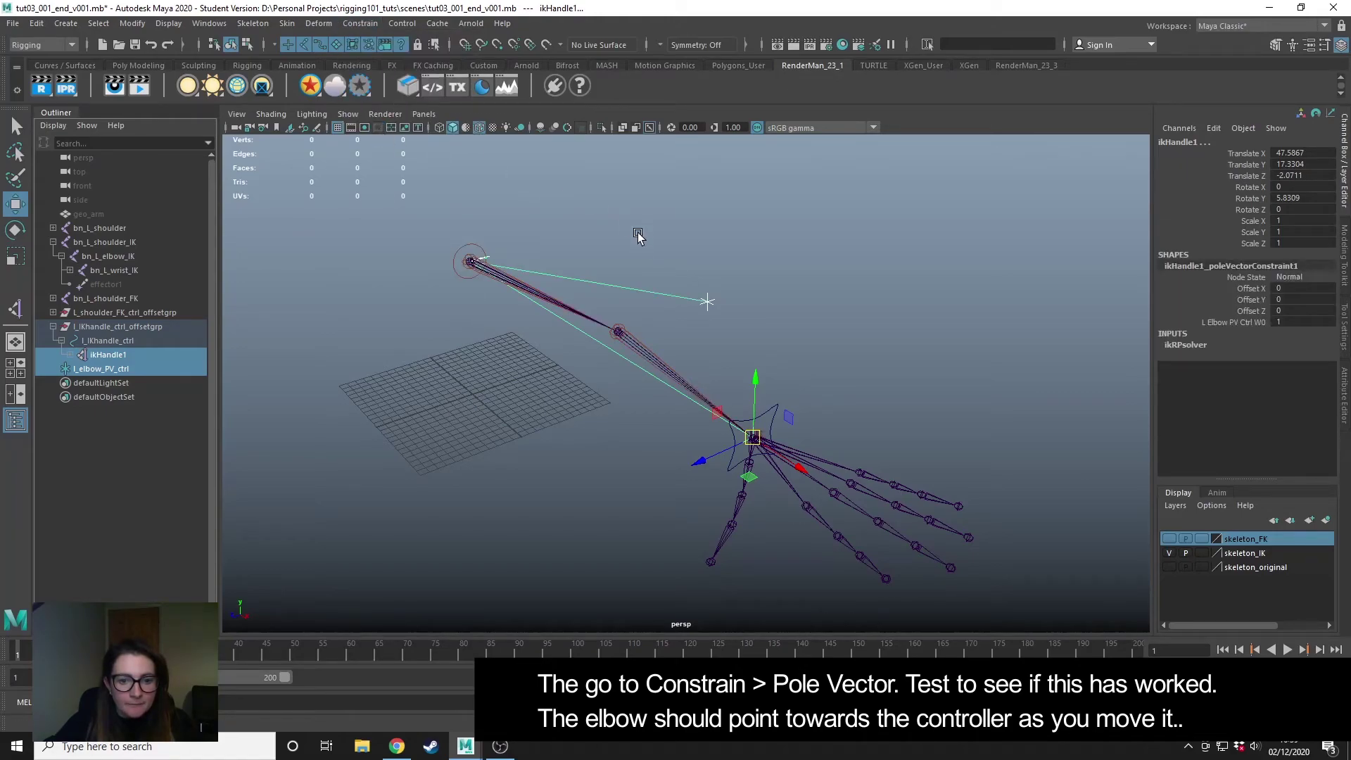
Test-move the elbow and wrist controls to check the elbow follows, then undo.
click(708, 302)
mouse_move(707, 243)
mouse_down()
mouse_move(705, 317)
mouse_move(701, 187)
mouse_move(717, 320)
mouse_move(714, 238)
mouse_up()
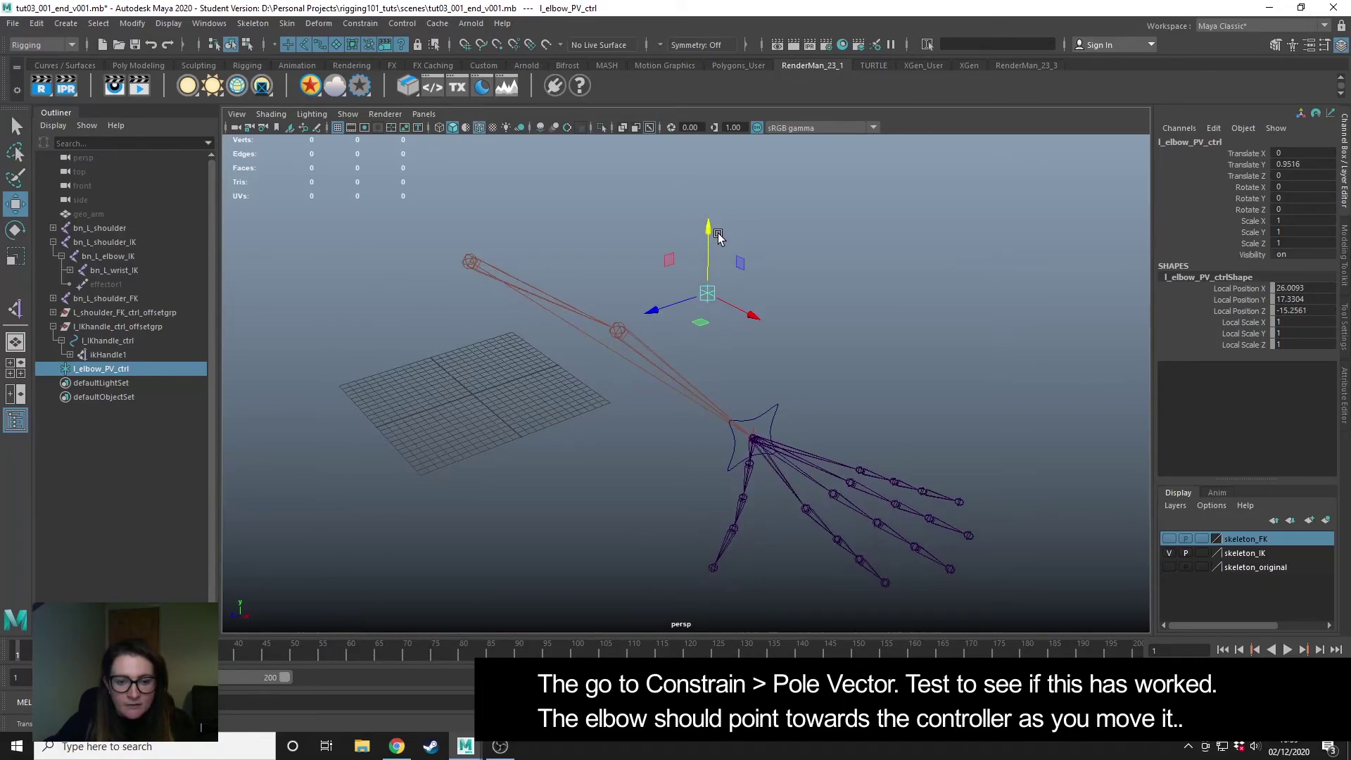
click(759, 414)
drag(762, 416, 498, 437)
click(712, 299)
drag(708, 235, 709, 357)
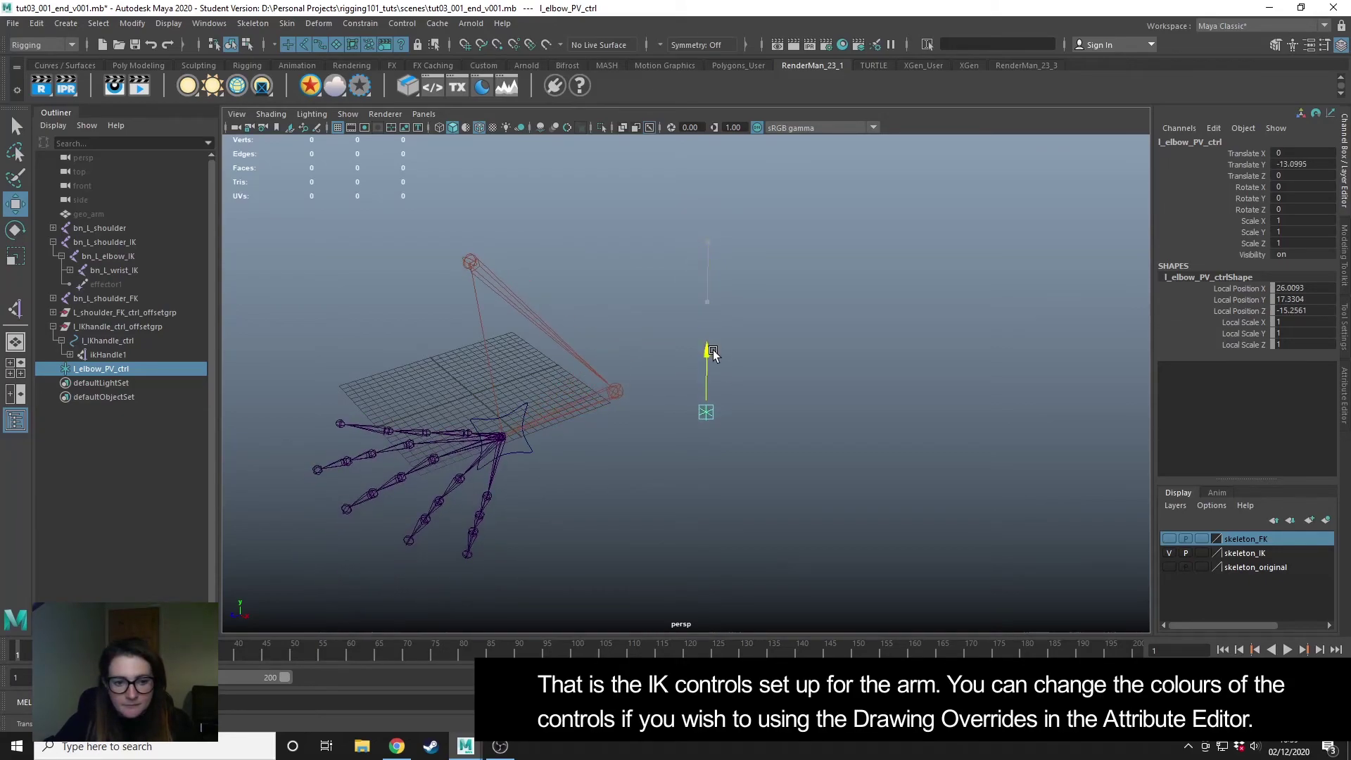
key(ctrl+z)
key(ctrl+z)
key(ctrl+z)
Enable drawing overrides on the wrist control's shape and set its colour to yellow.
alt+drag(778, 429, 988, 514)
click(871, 379)
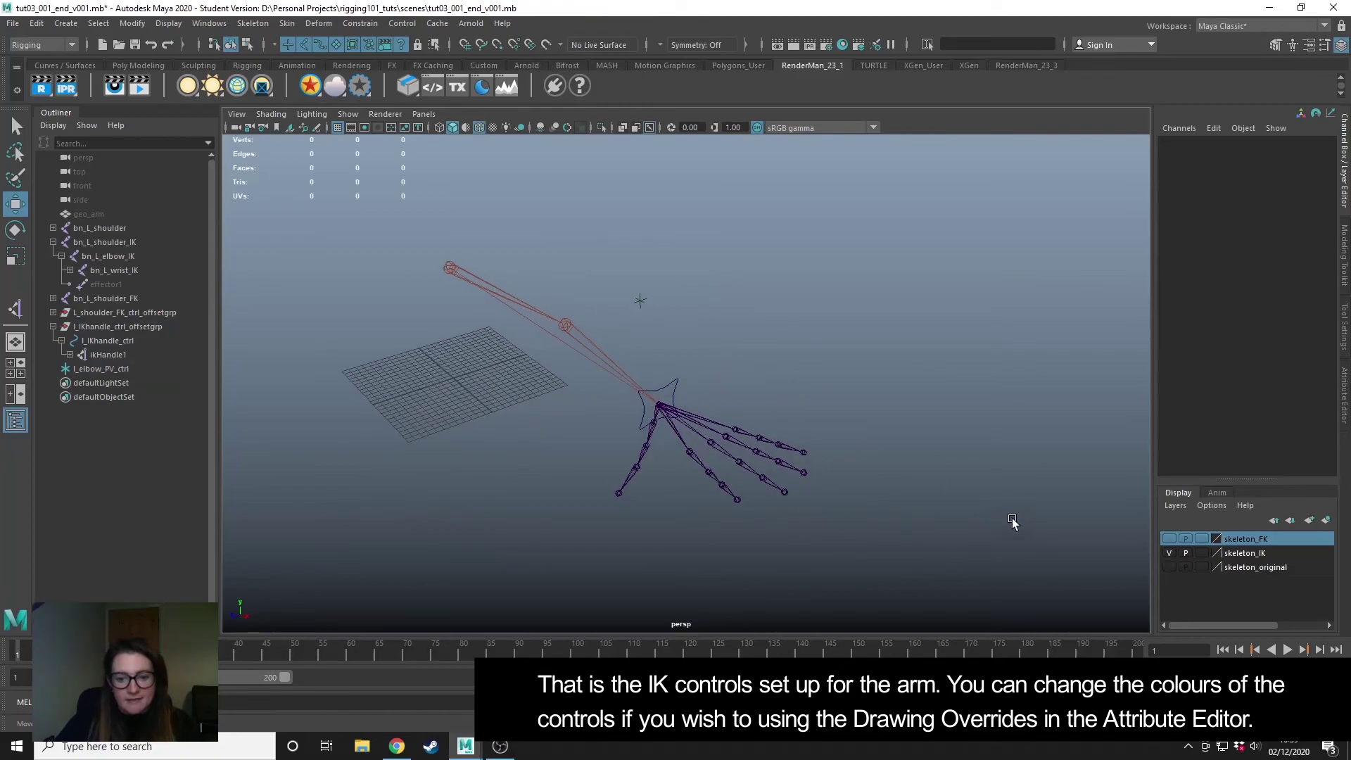
click(640, 300)
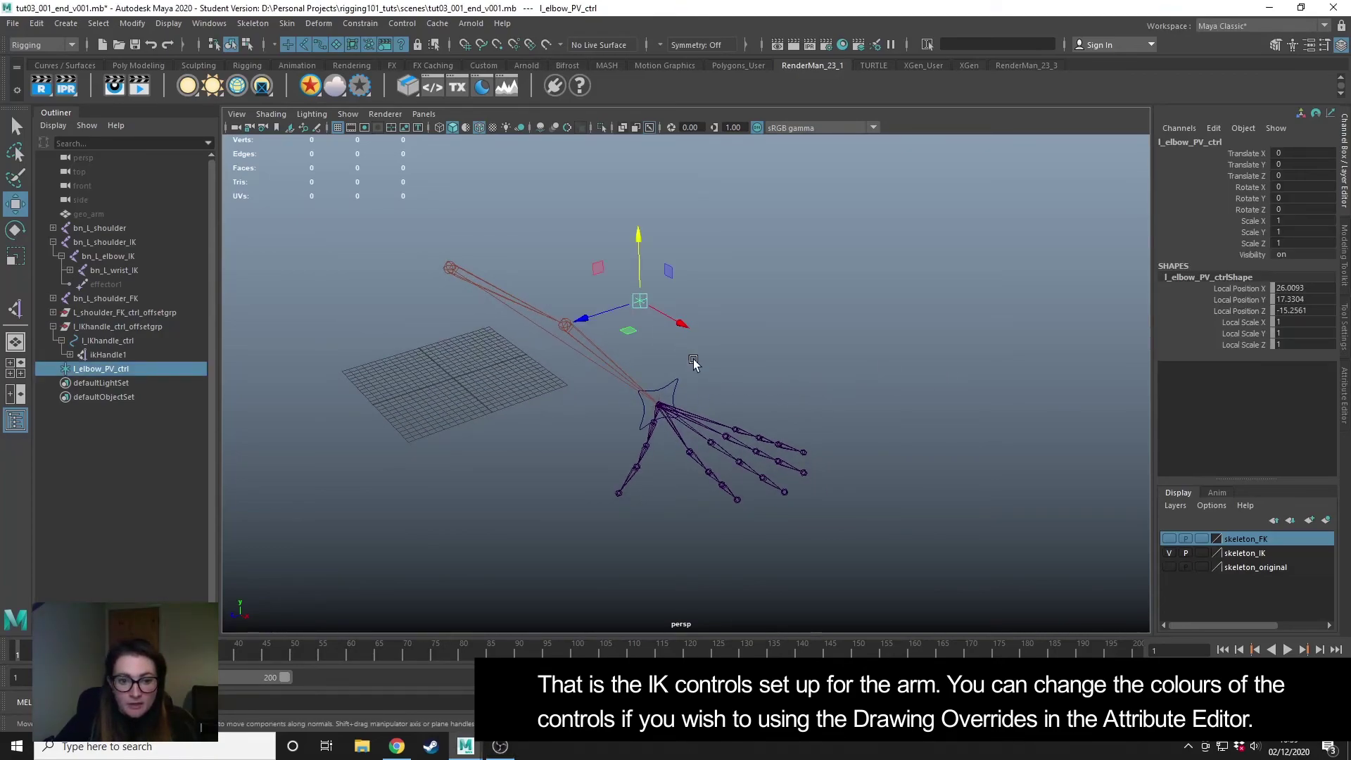
shift+click(676, 384)
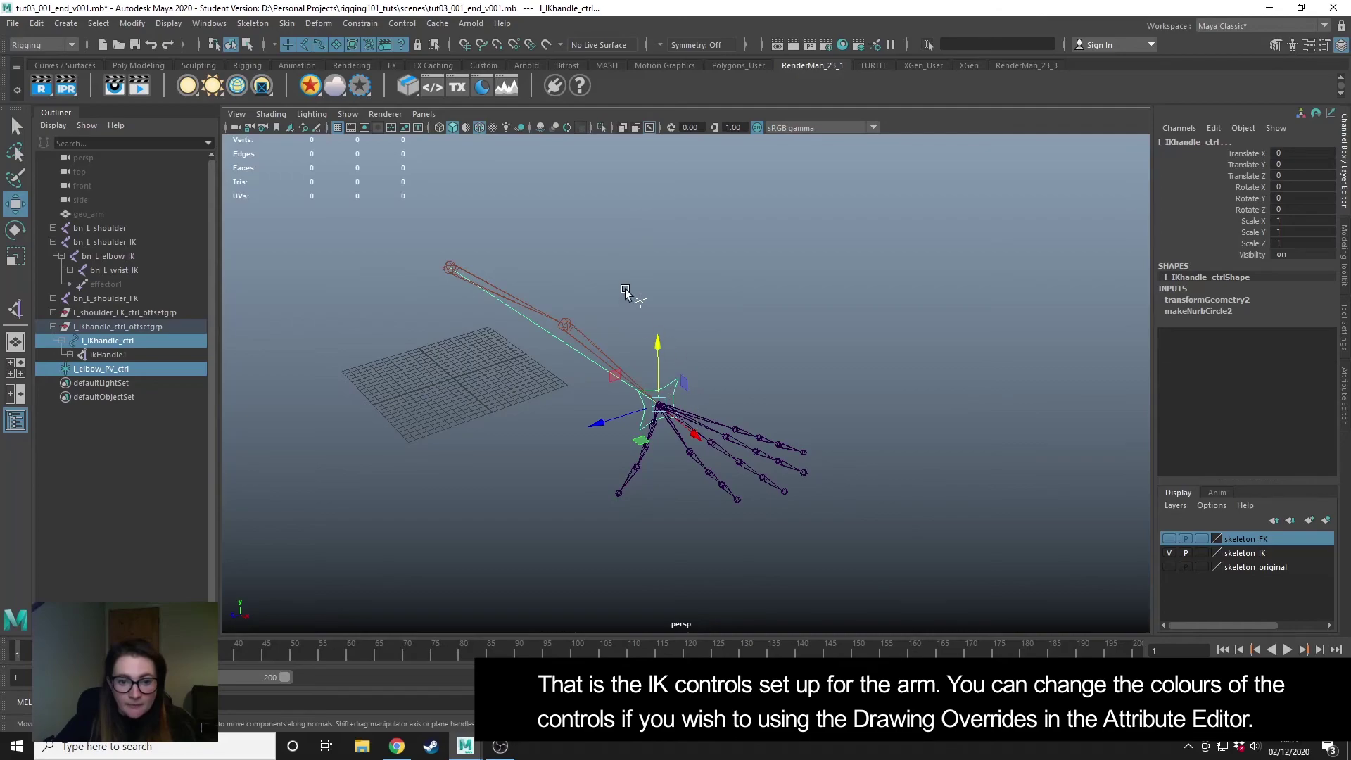
click(1345, 378)
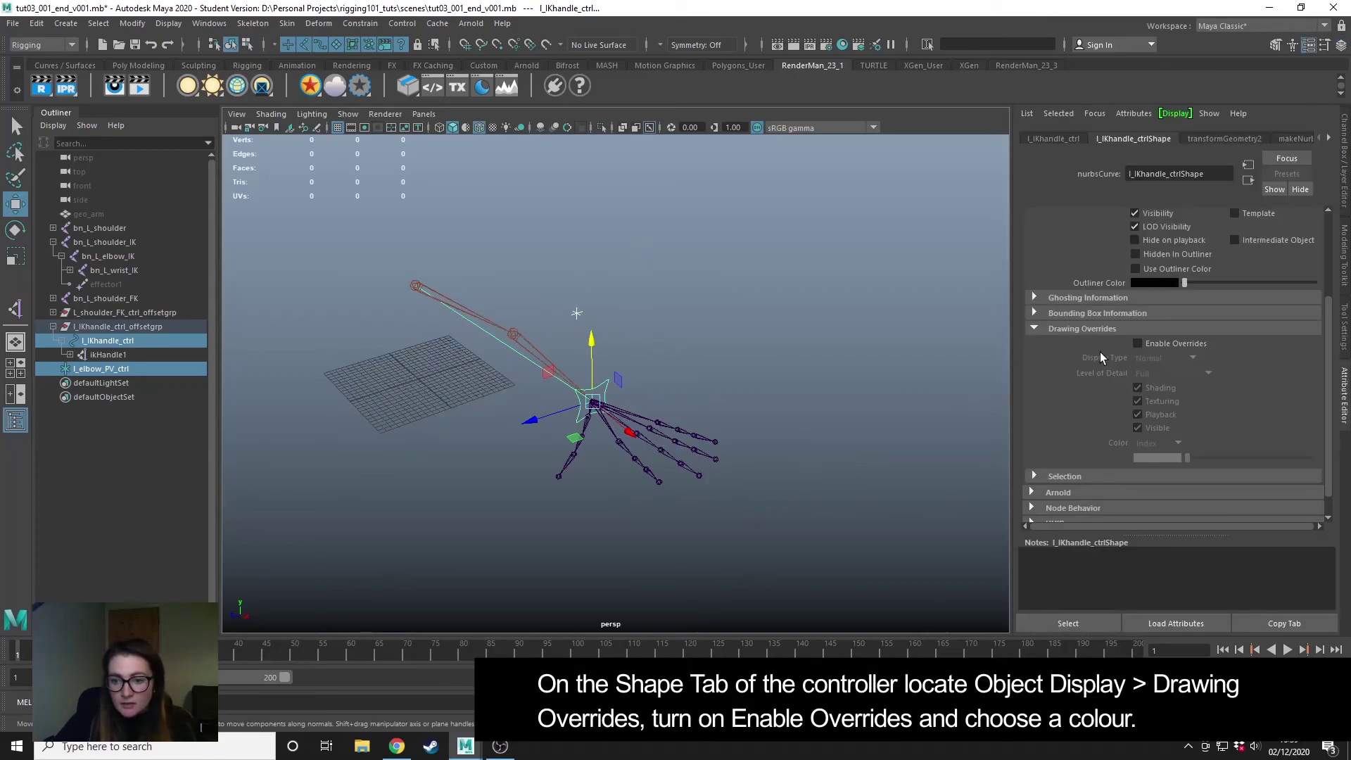
click(1138, 344)
drag(1185, 458, 1251, 466)
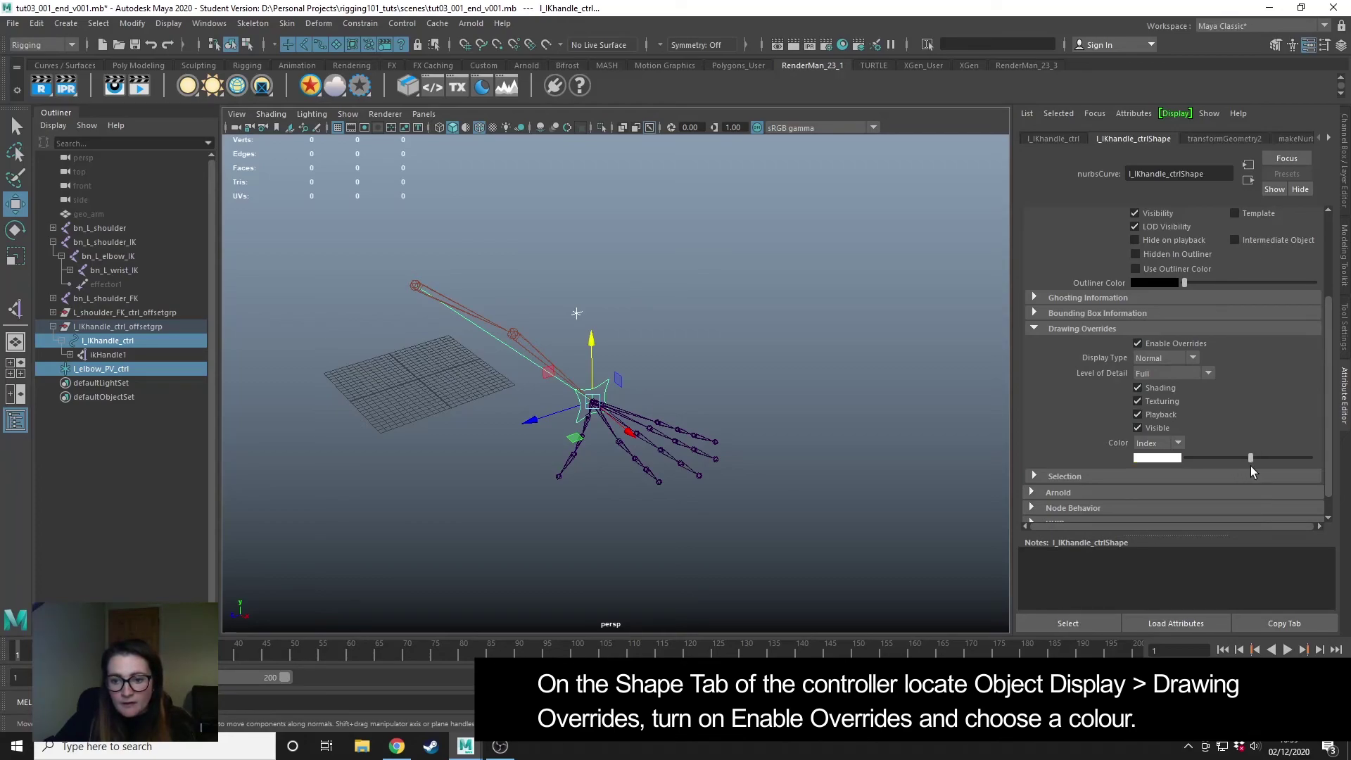
Enable drawing overrides on the elbow pole vector control and set its colour to red.
click(704, 408)
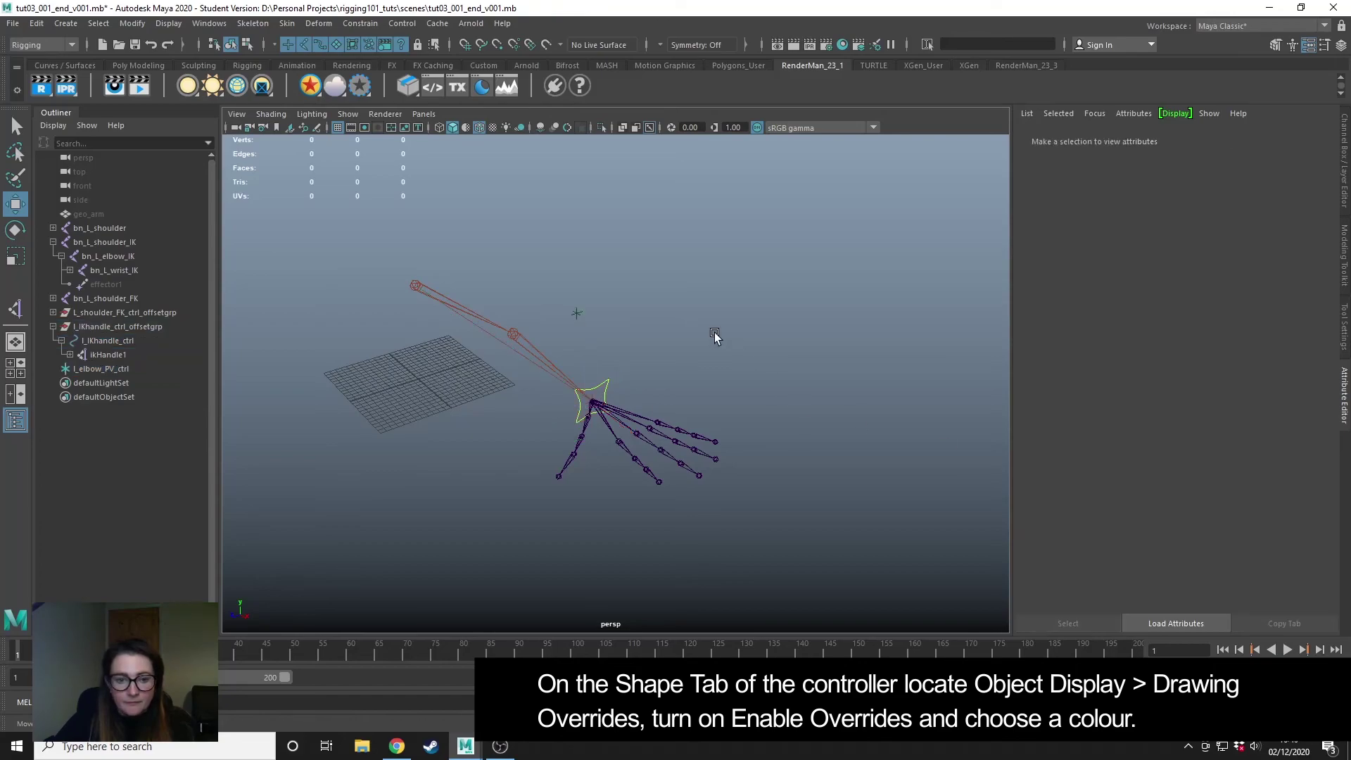
click(577, 312)
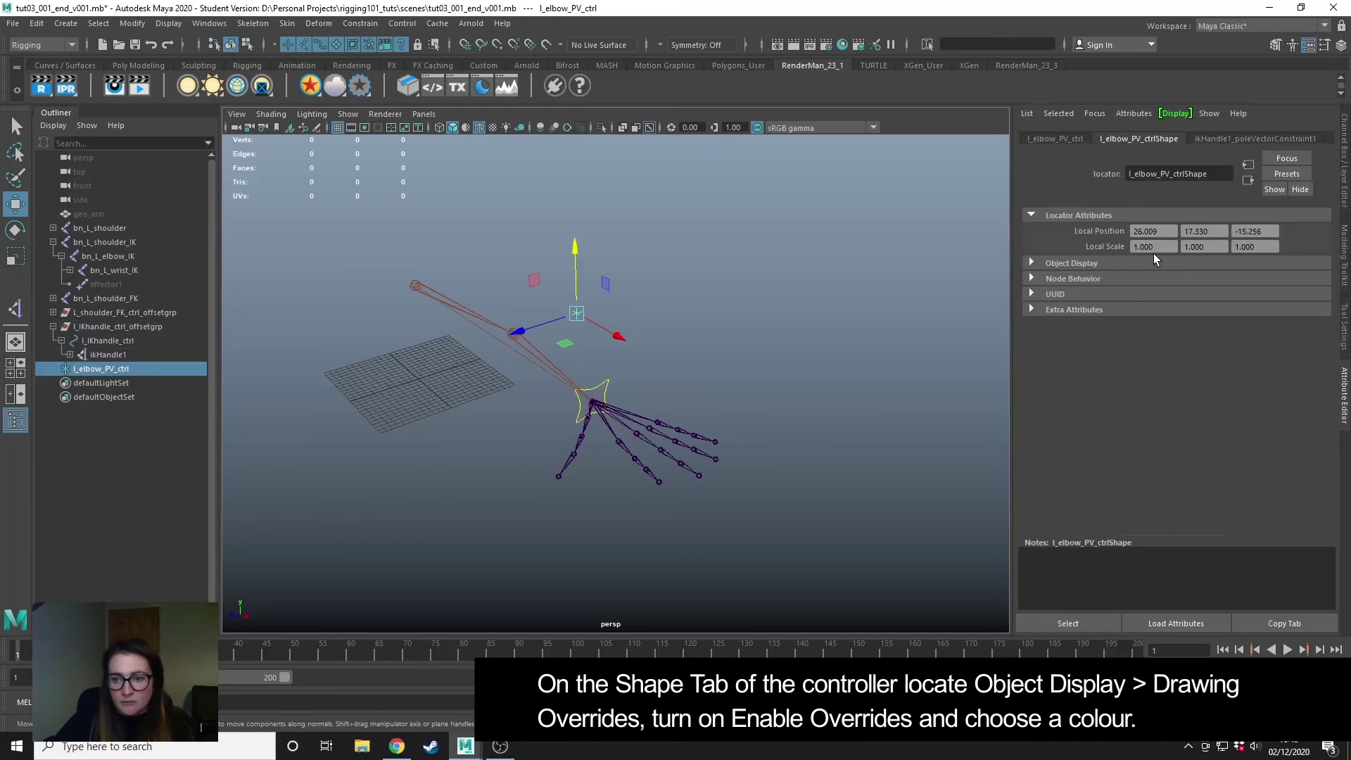
click(1054, 264)
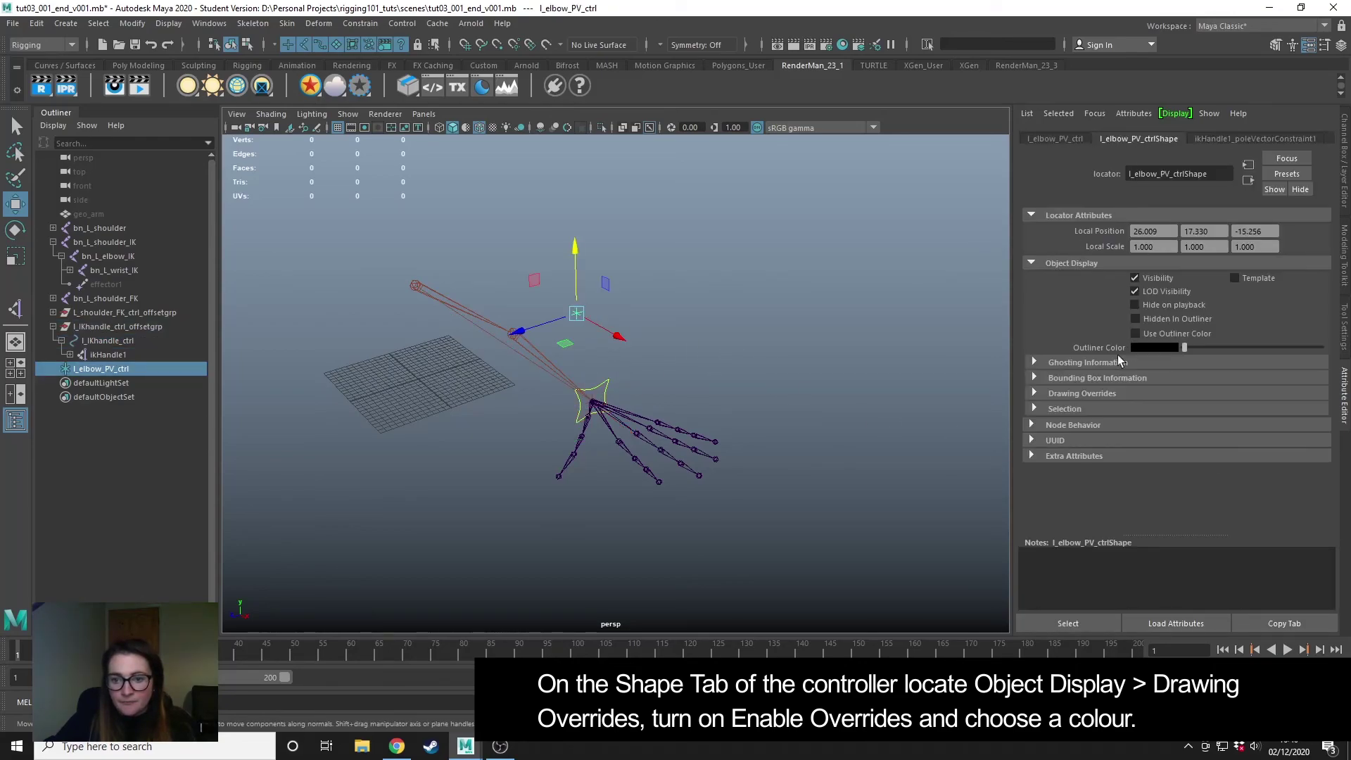
click(1064, 394)
click(1138, 408)
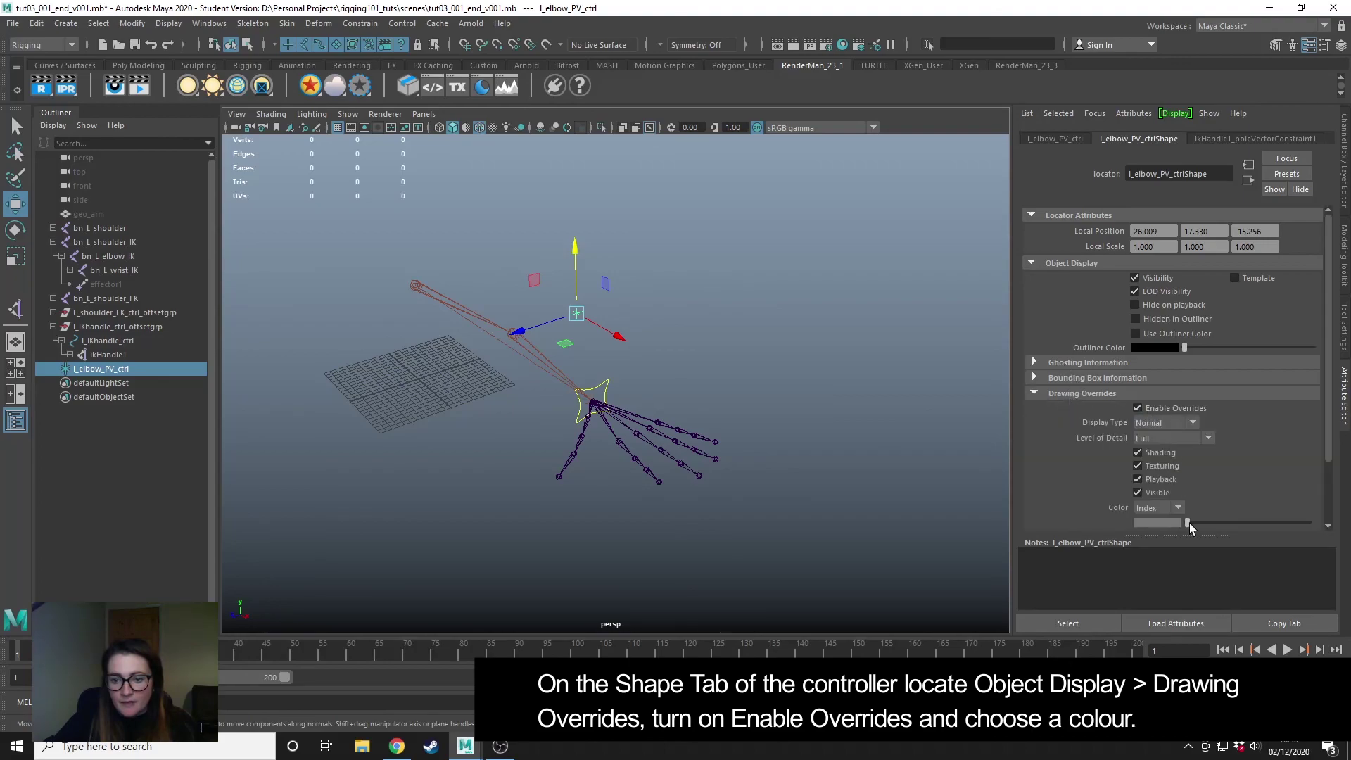
drag(1189, 522, 1238, 530)
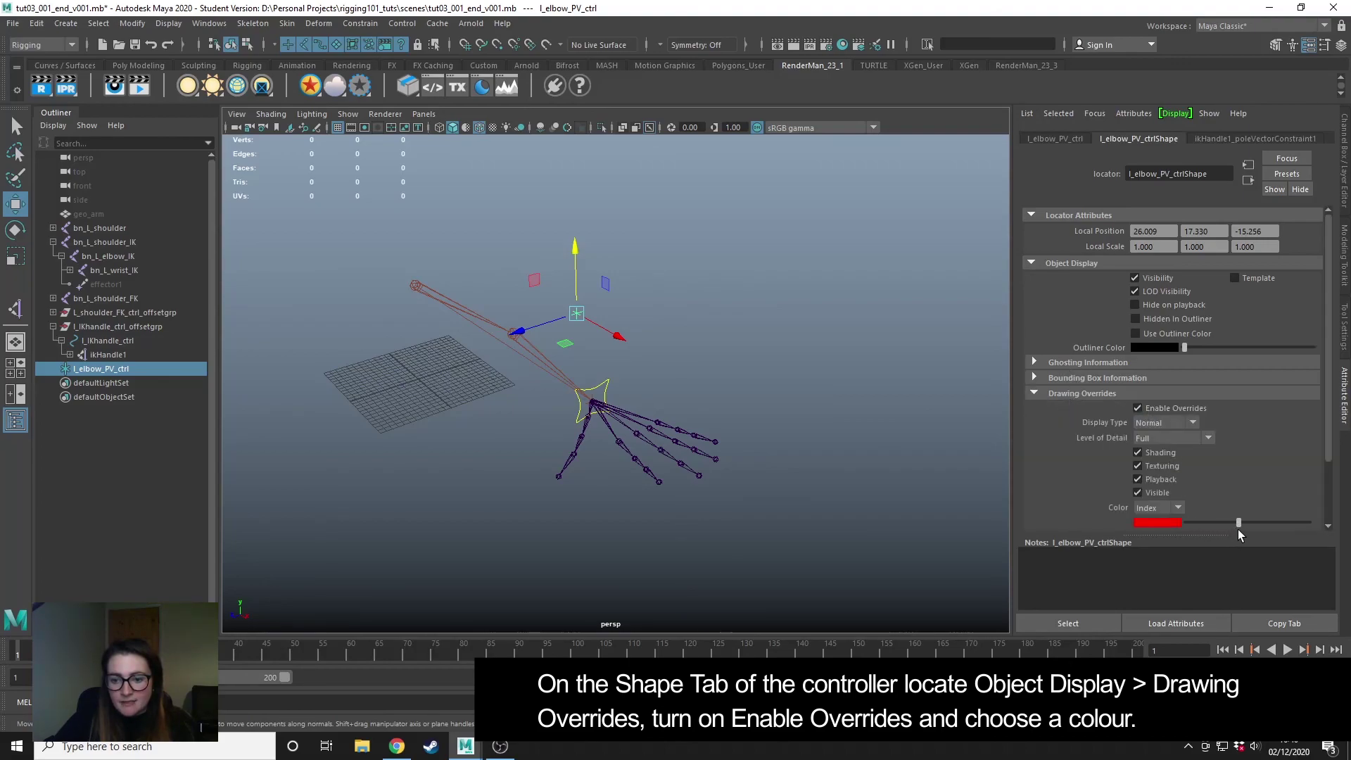